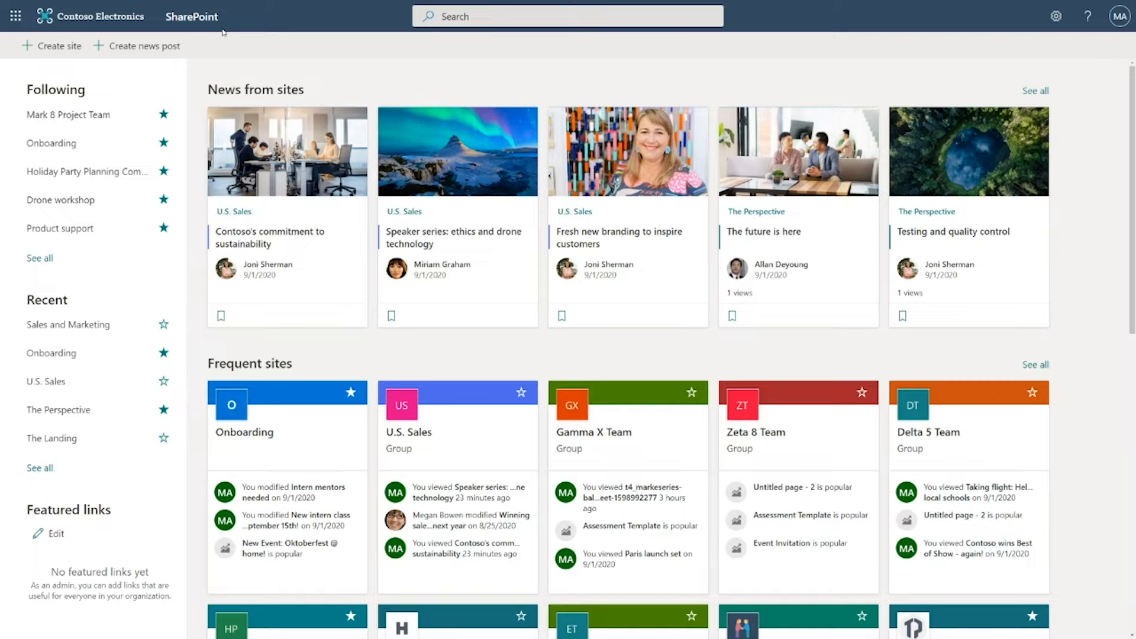
Start a new SharePoint team site named Alpha 1 Team, keeping it private and in English.
{"action": "left_click", "coordinate": [16, 16]}
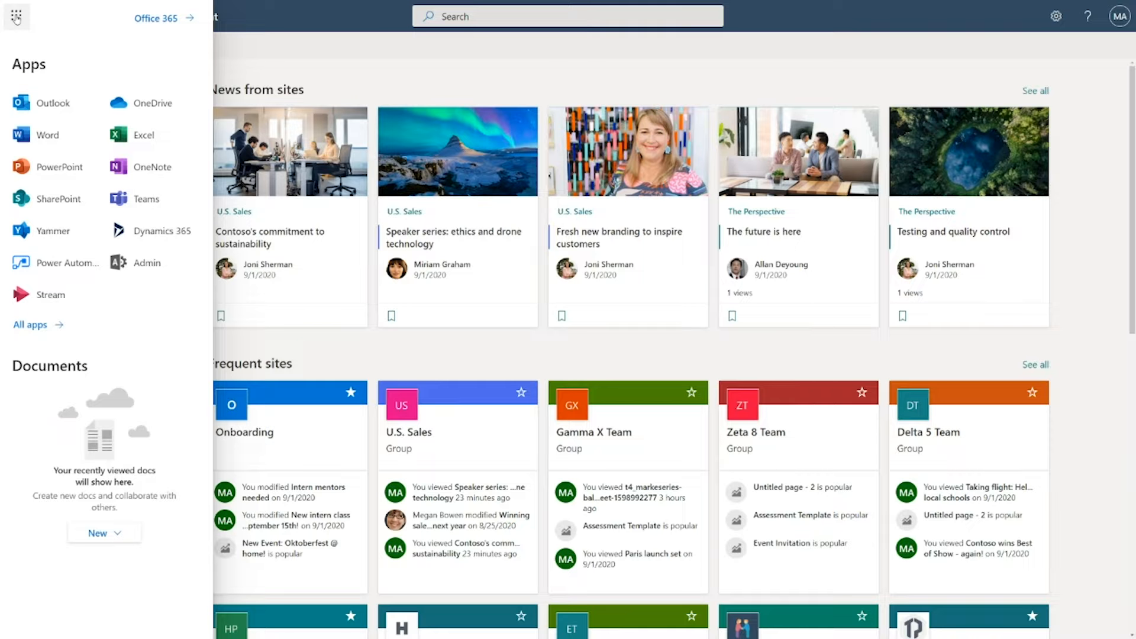
{"action": "left_click", "coordinate": [69, 200]}
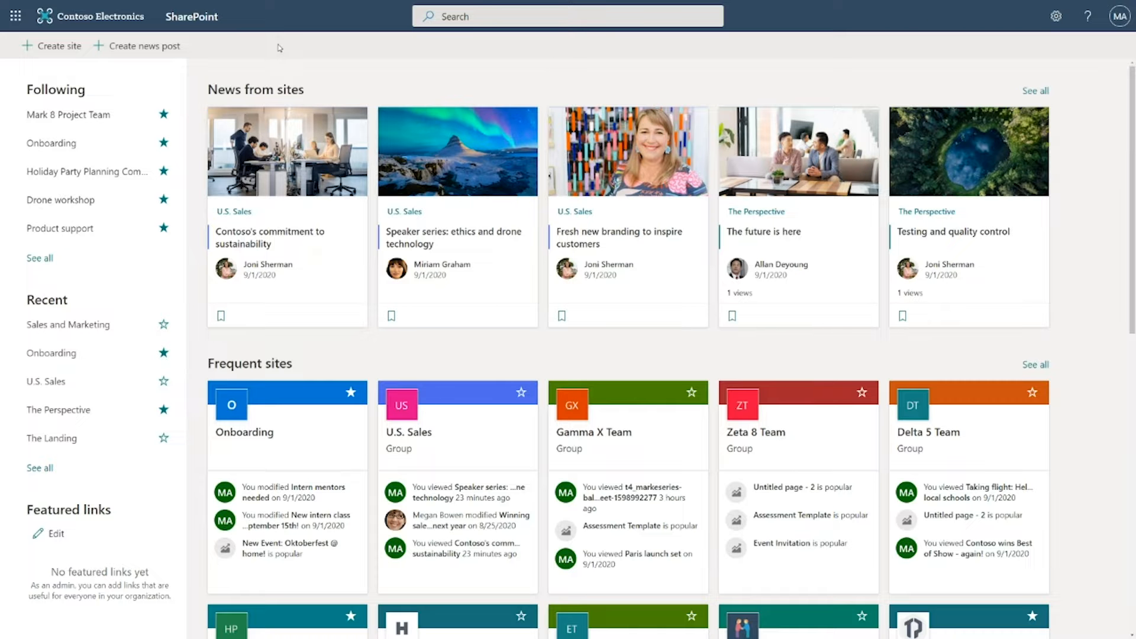
{"action": "left_click", "coordinate": [49, 48]}
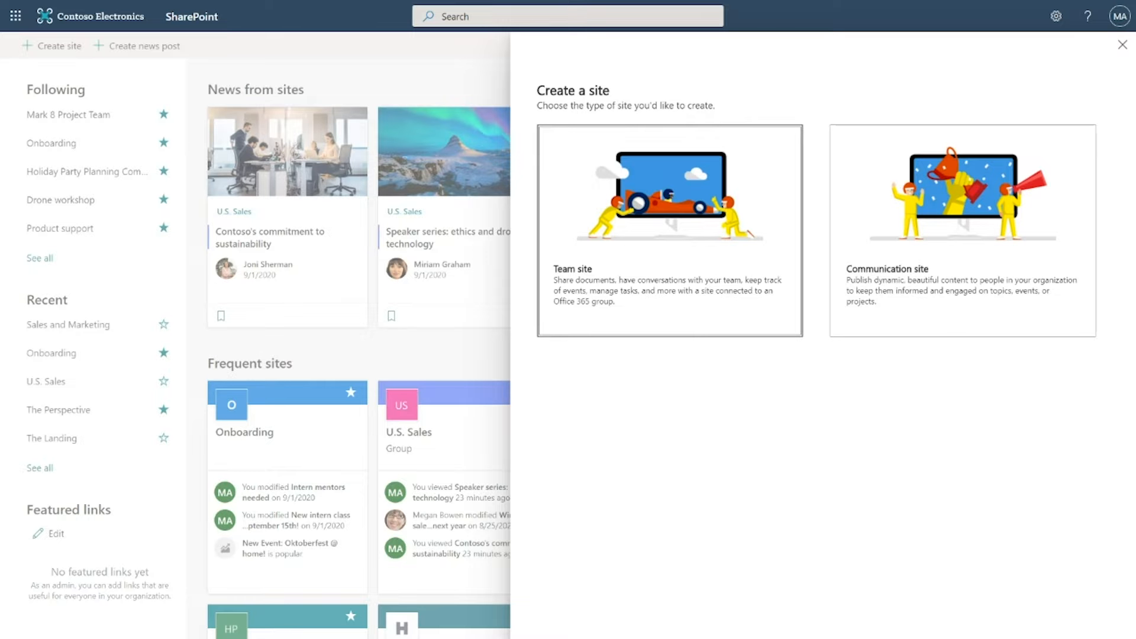
{"action": "left_click", "coordinate": [640, 281]}
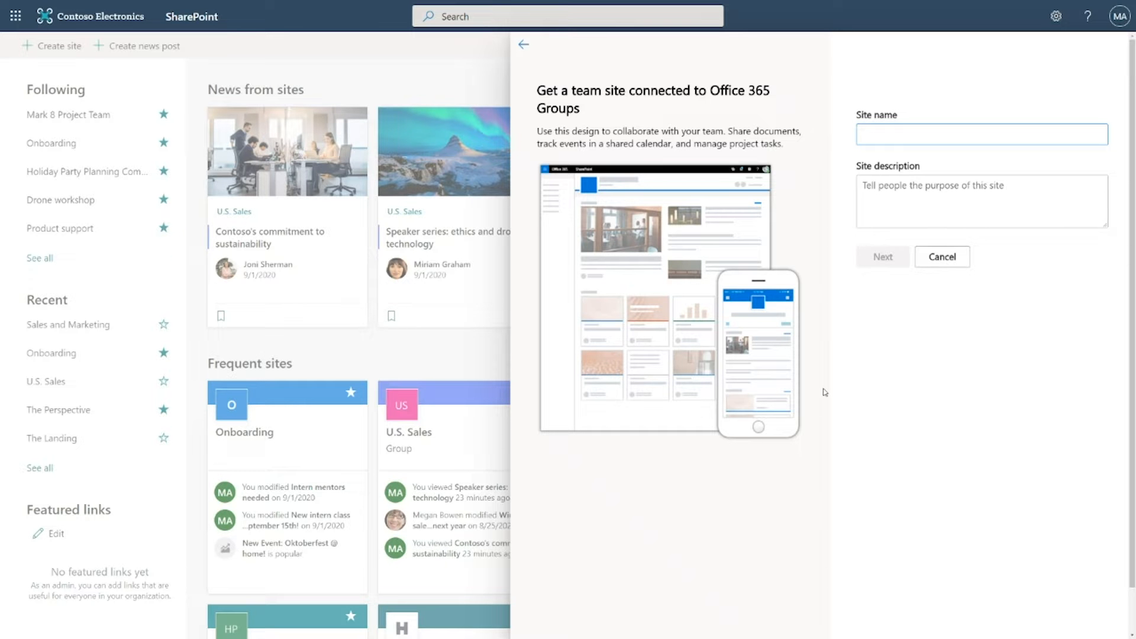
{"action": "type", "text": "Alpha 1 Team"}
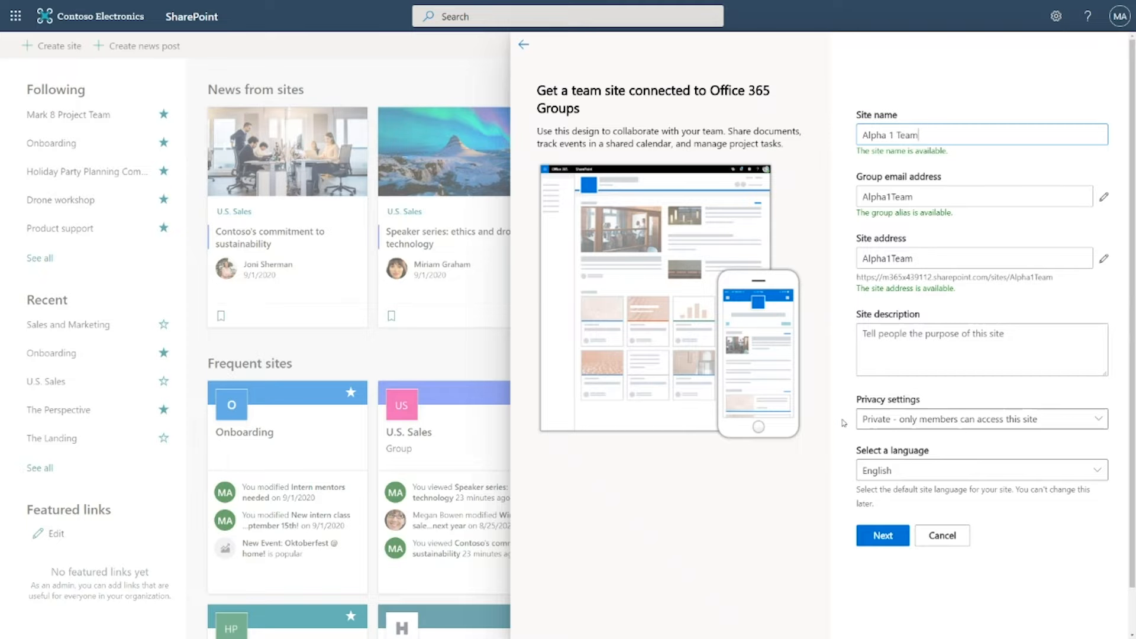
{"action": "left_click", "coordinate": [872, 541]}
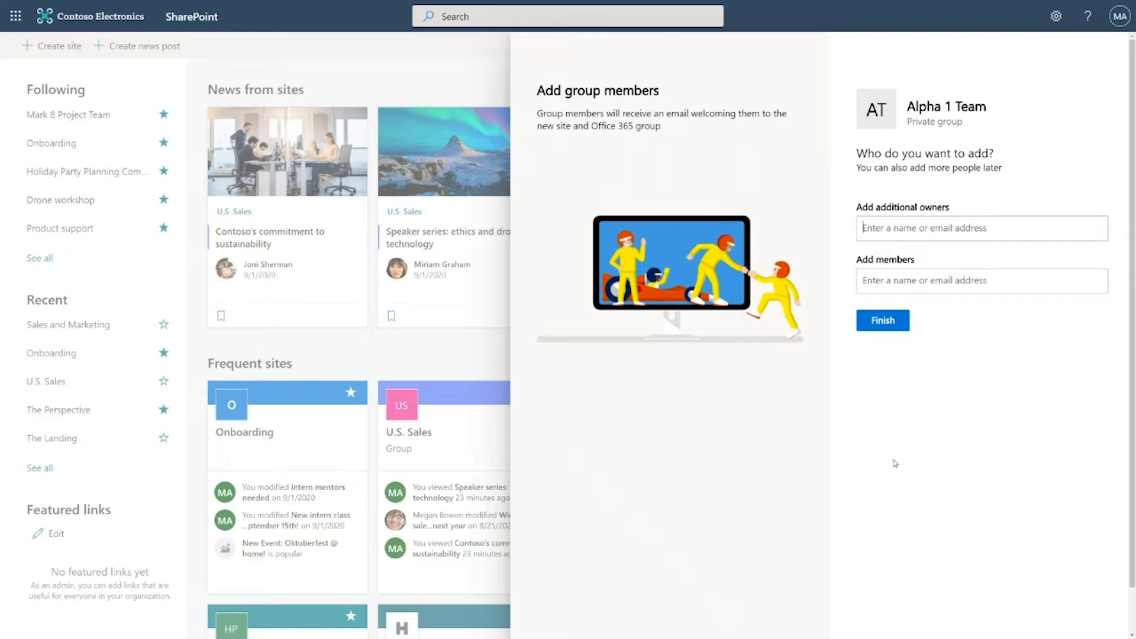
Finish creating the site with the retail manager as an additional owner, and review its suggested next steps.
{"action": "type", "text": "adele va"}
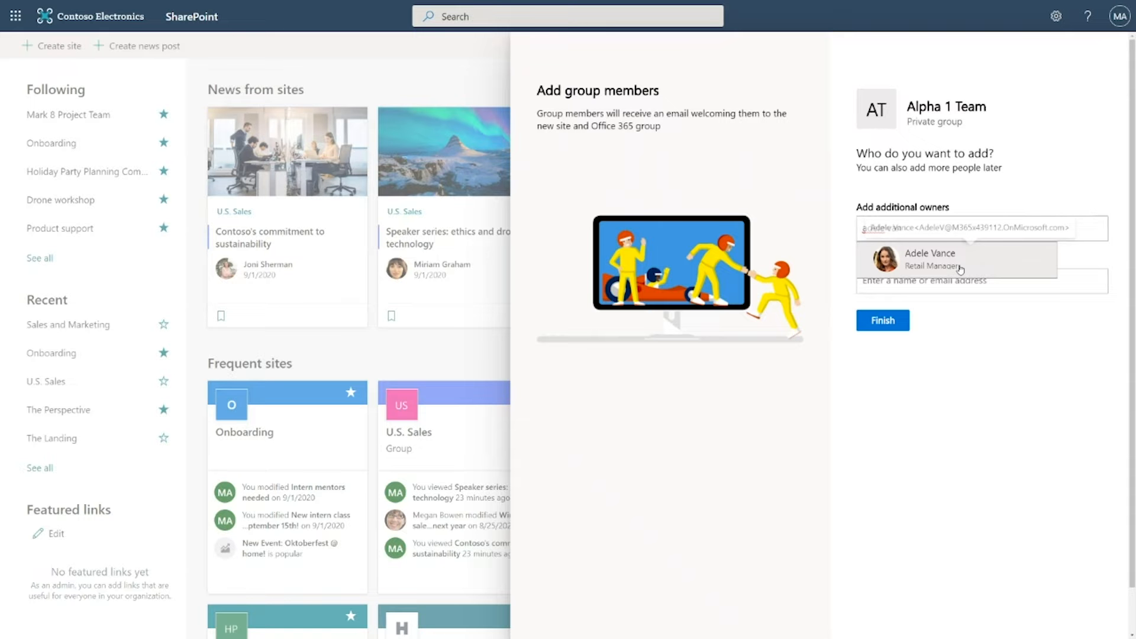
{"action": "left_click", "coordinate": [961, 269]}
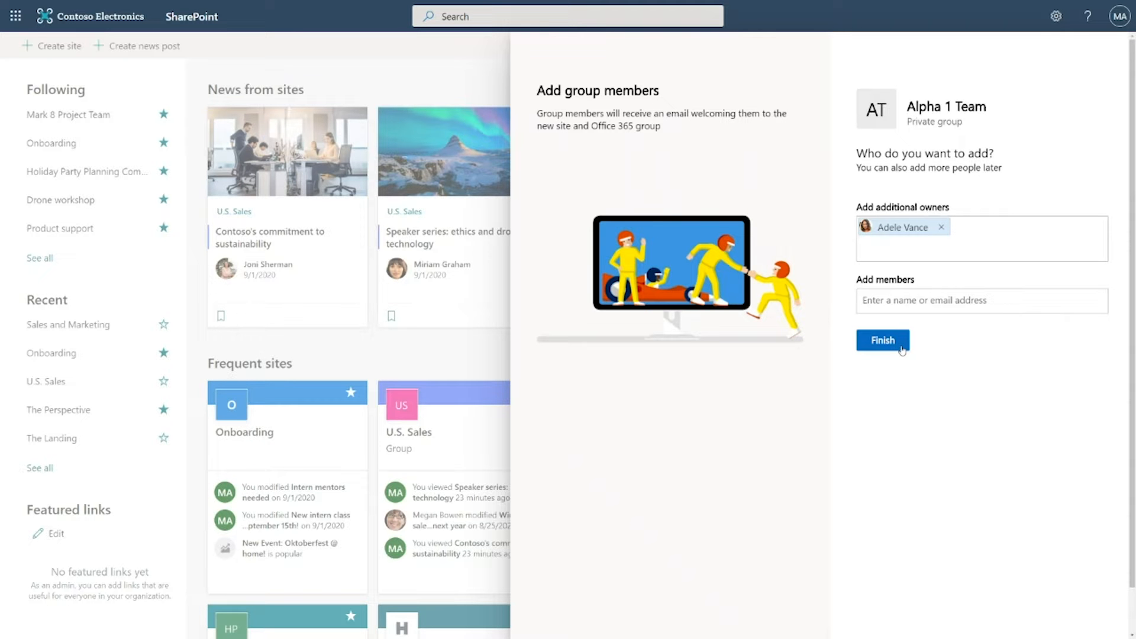
{"action": "left_click", "coordinate": [883, 340]}
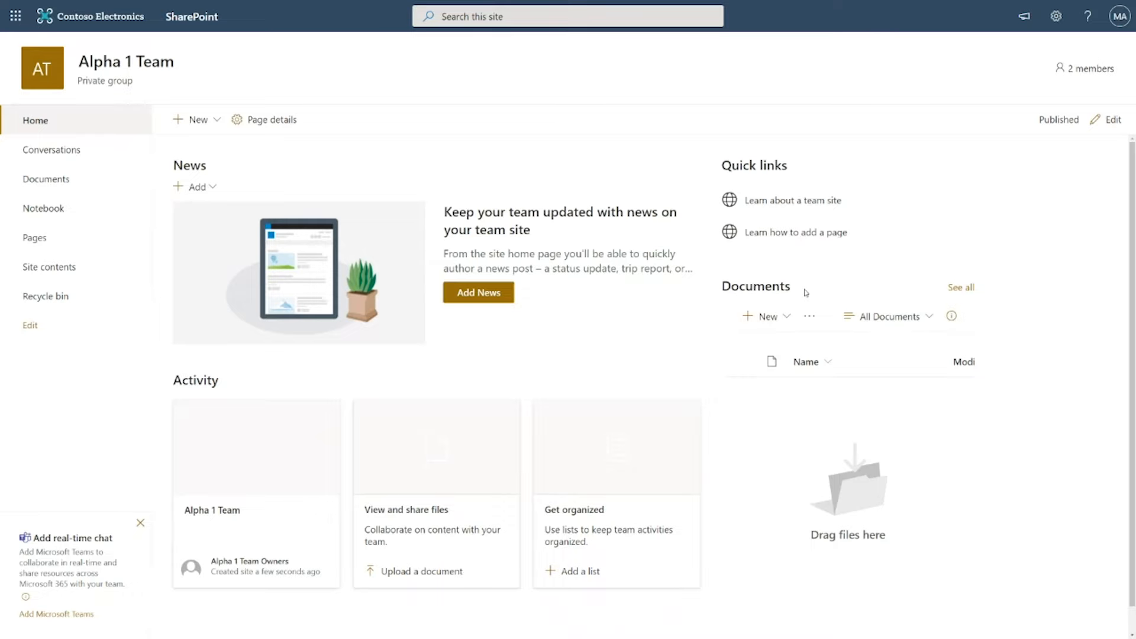
{"action": "left_click", "coordinate": [1024, 17]}
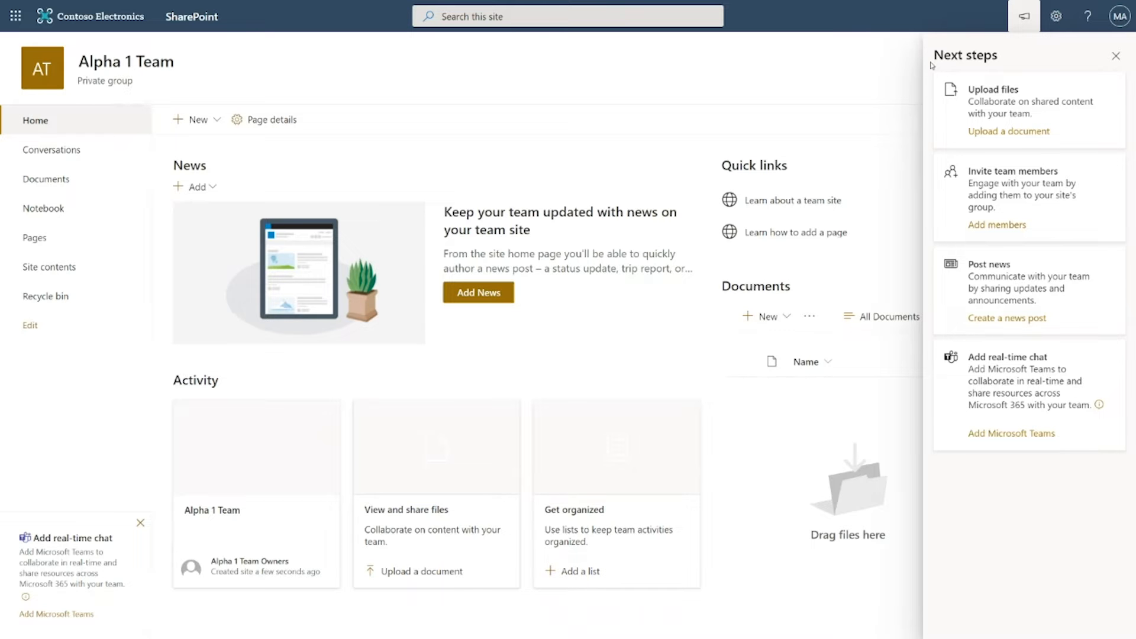
{"action": "left_click", "coordinate": [1016, 25]}
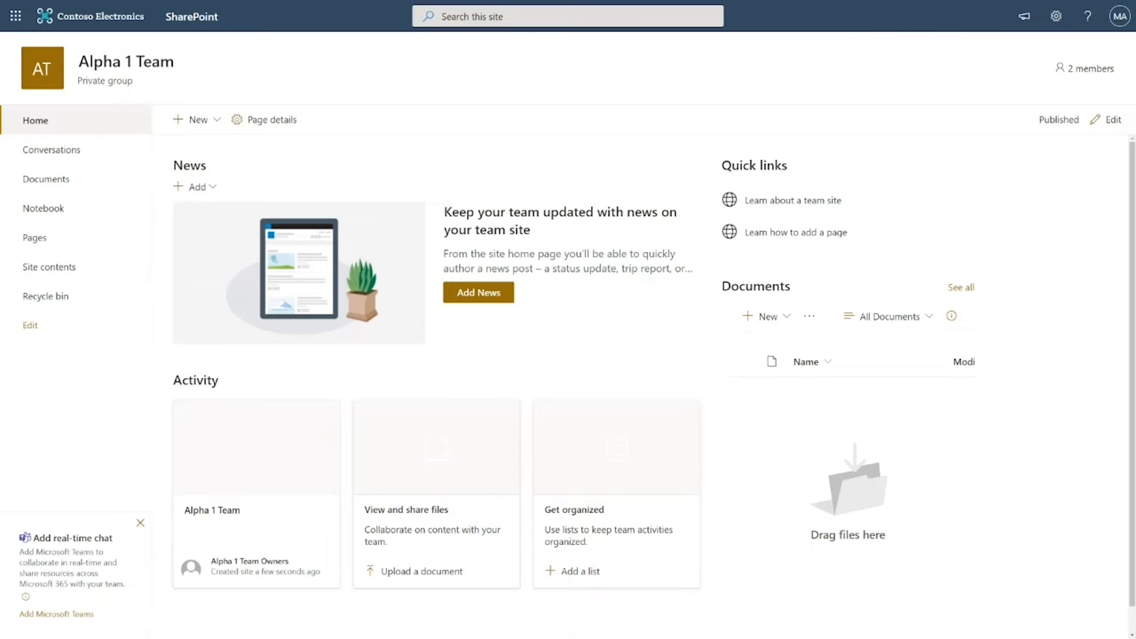
Upload Event Invitation.docx to the Documents library on the home page and open the site contents.
{"action": "left_click_drag", "start_coordinate": [391, 504], "coordinate": [907, 466]}
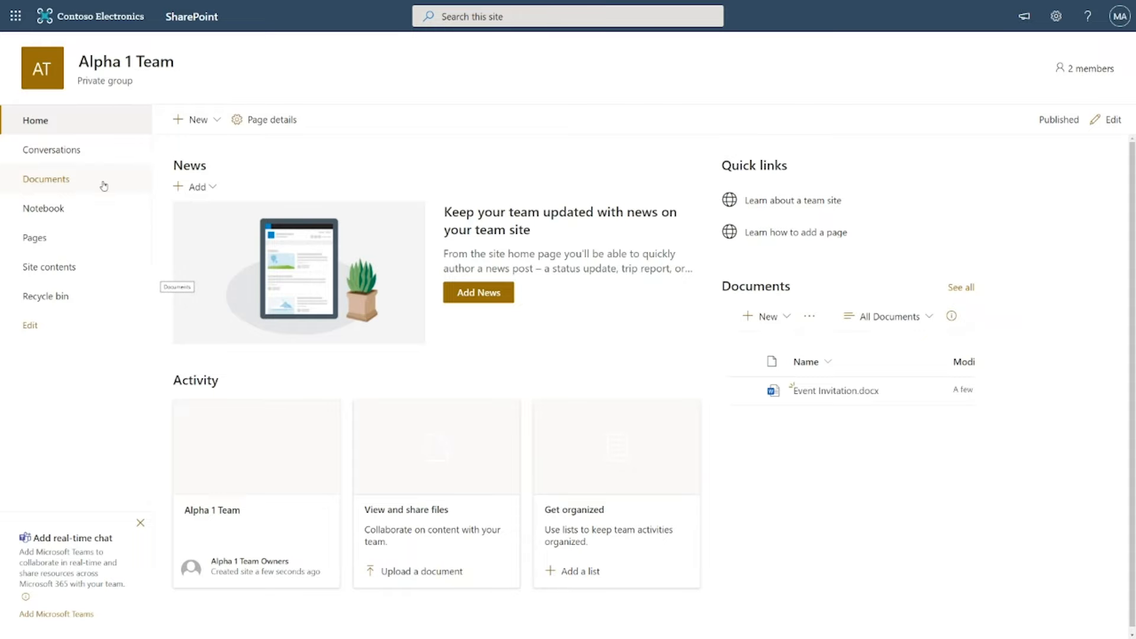
{"action": "left_click", "coordinate": [88, 271]}
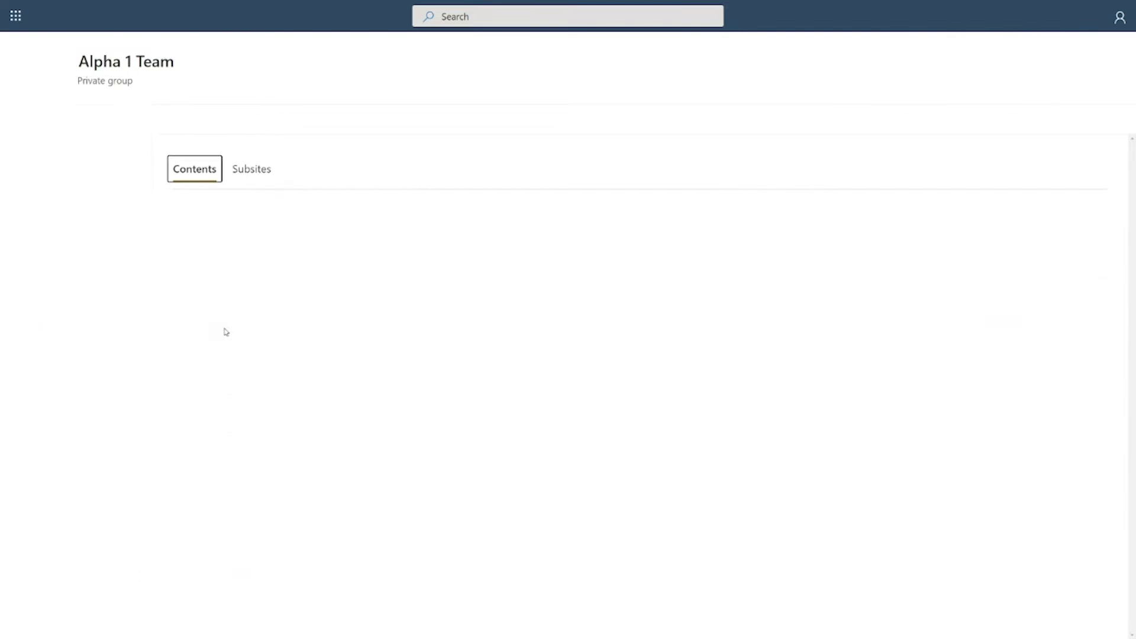
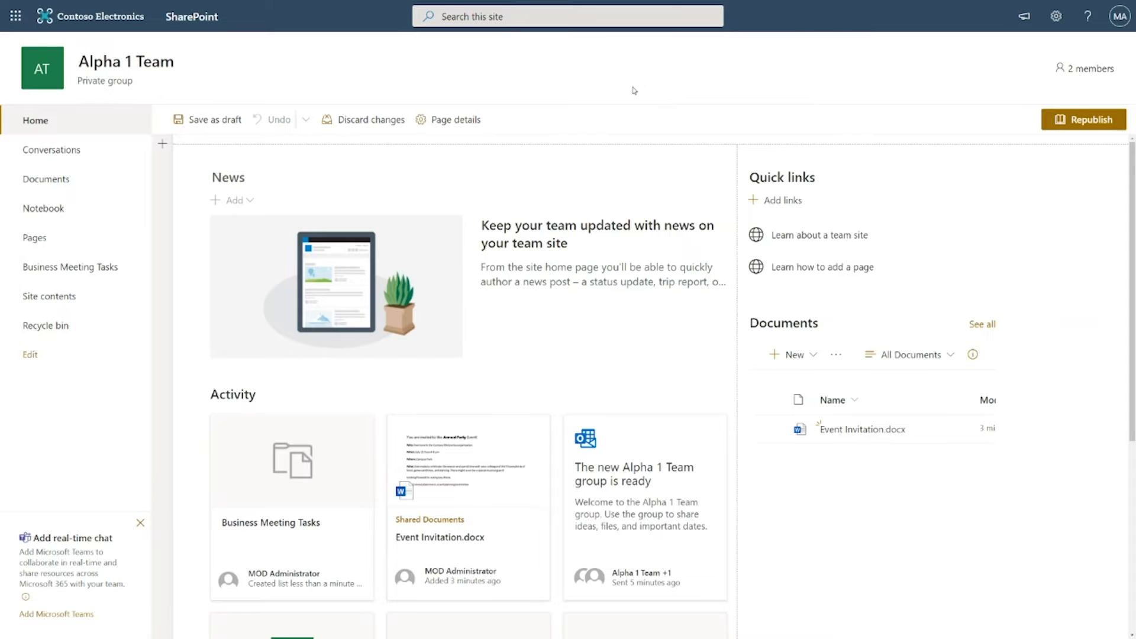
Add a List web part above News in the first column, showing the Business Meeting Tasks list.
{"action": "mouse_move", "coordinate": [474, 155]}
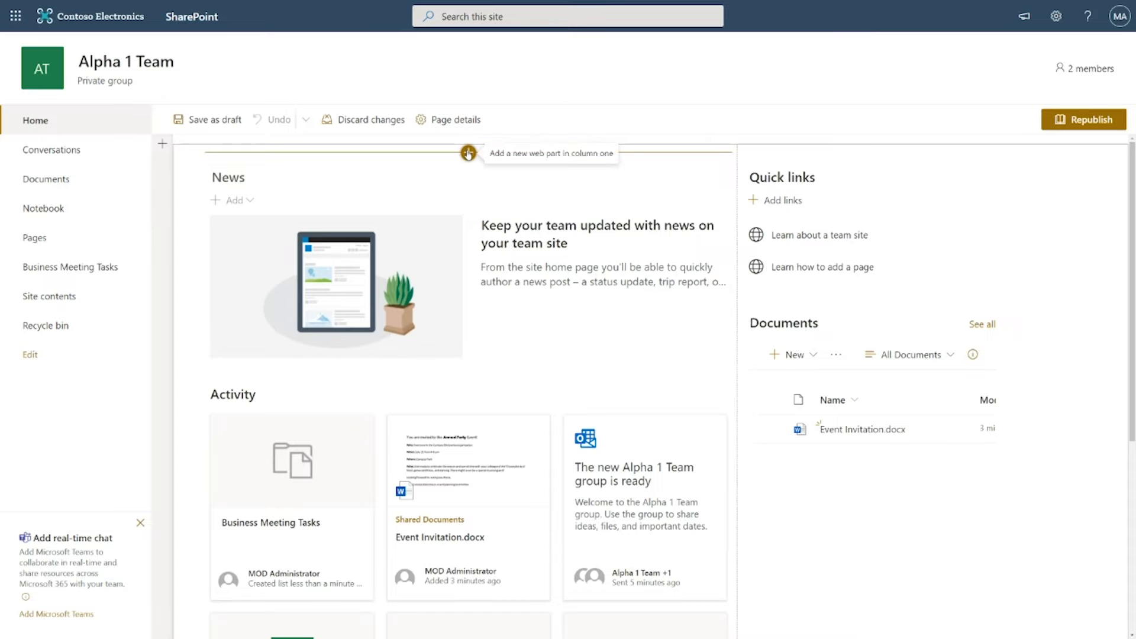
{"action": "left_click", "coordinate": [467, 153]}
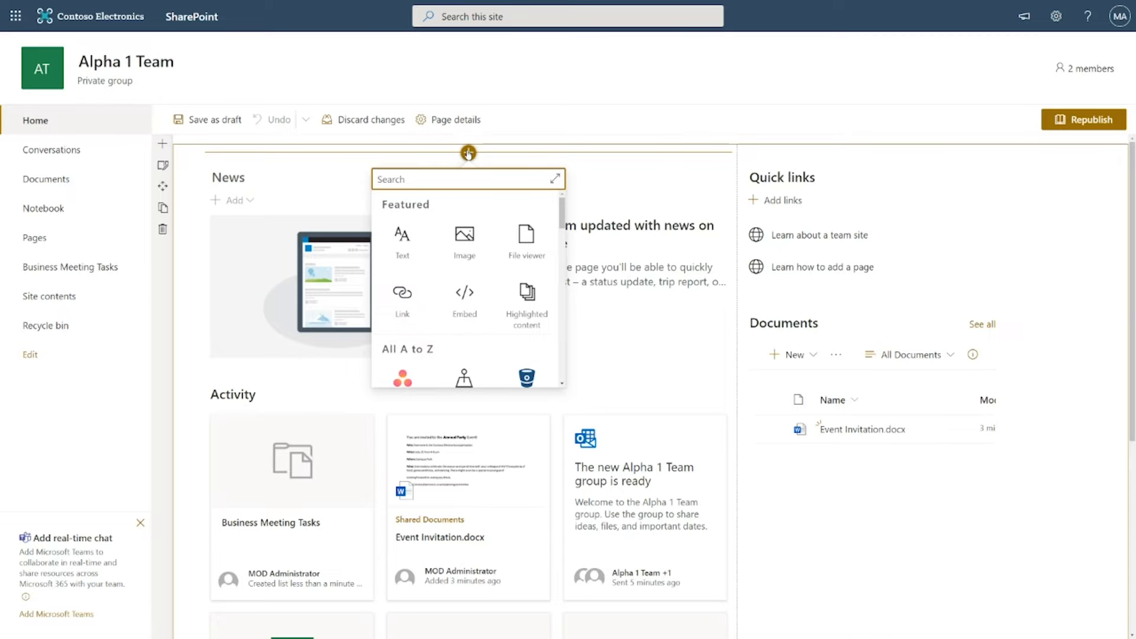
{"action": "left_click", "coordinate": [554, 178]}
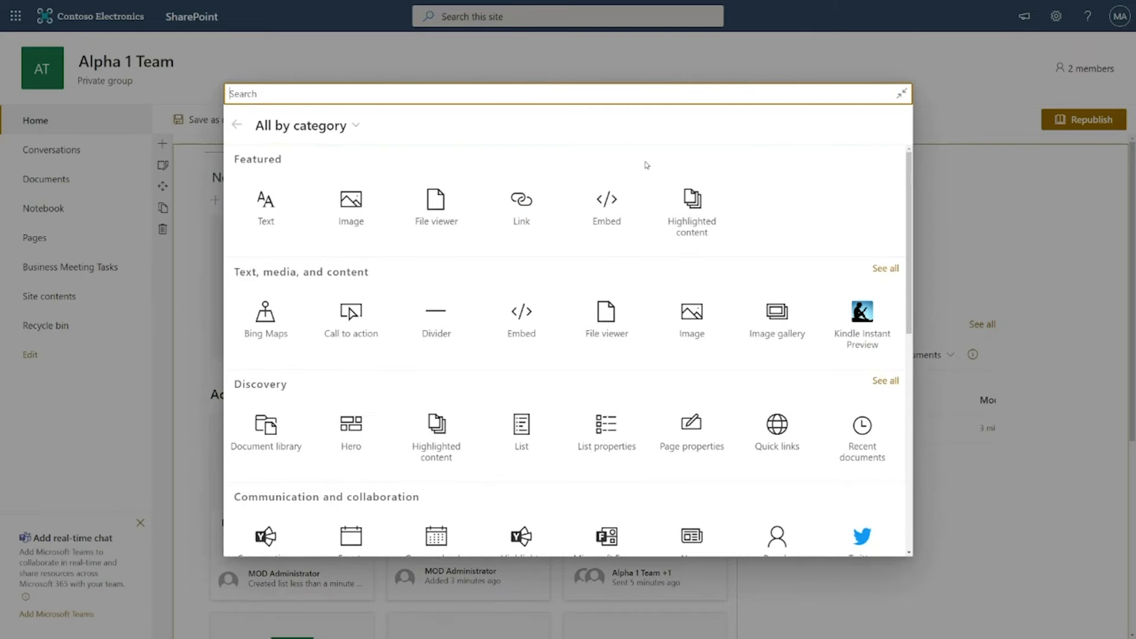
{"action": "left_click", "coordinate": [400, 94]}
{"action": "type", "text": "list"}
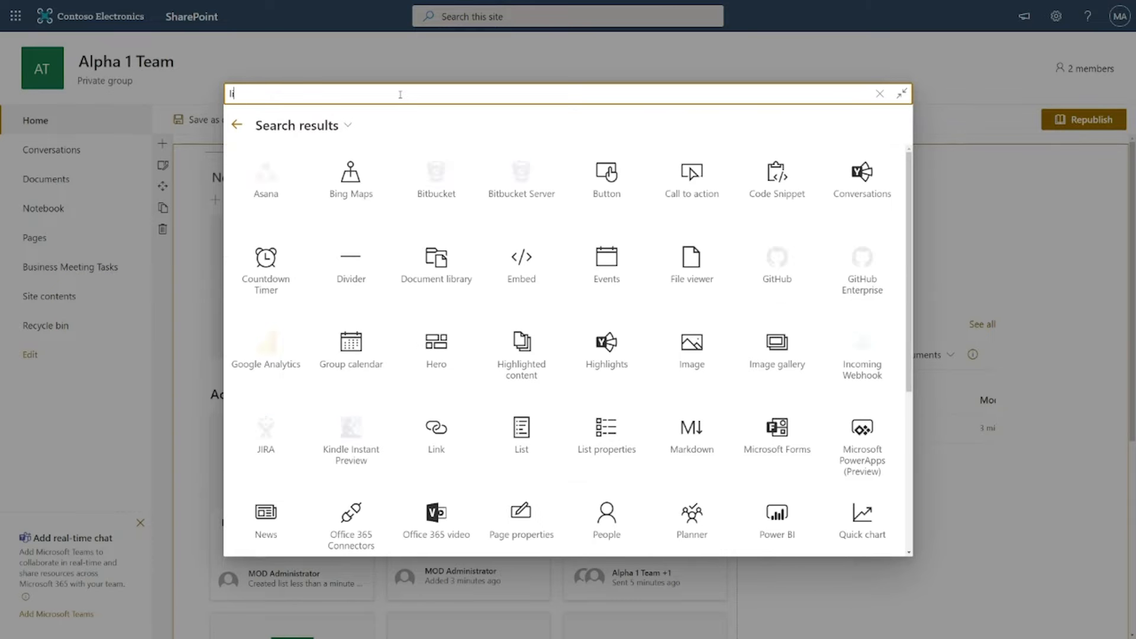
{"action": "left_click", "coordinate": [272, 177]}
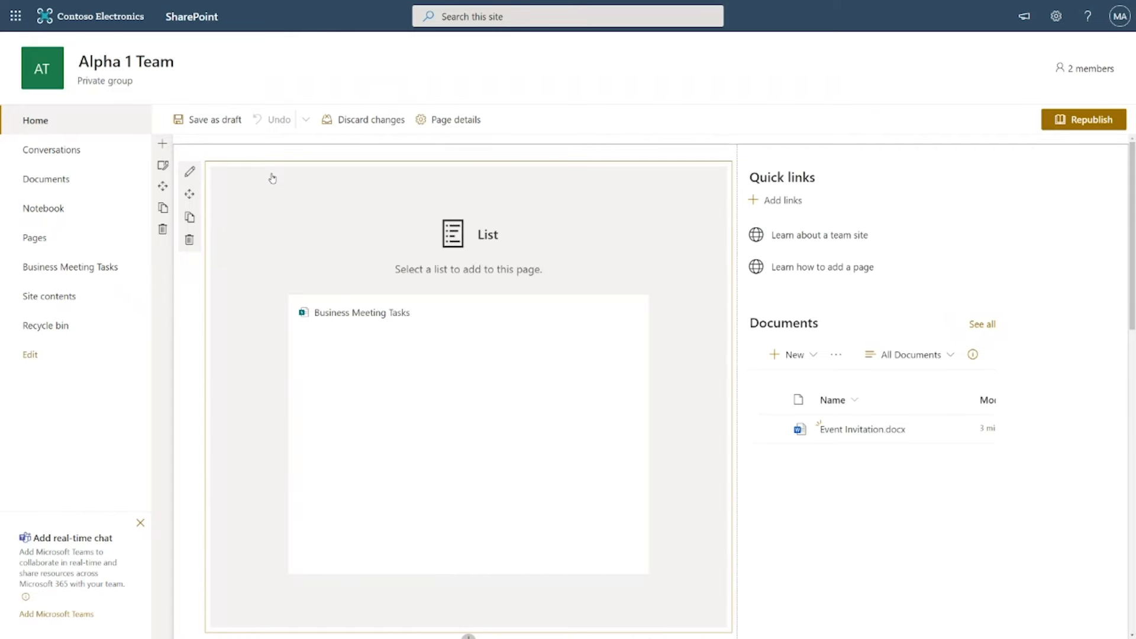
{"action": "left_click", "coordinate": [371, 311]}
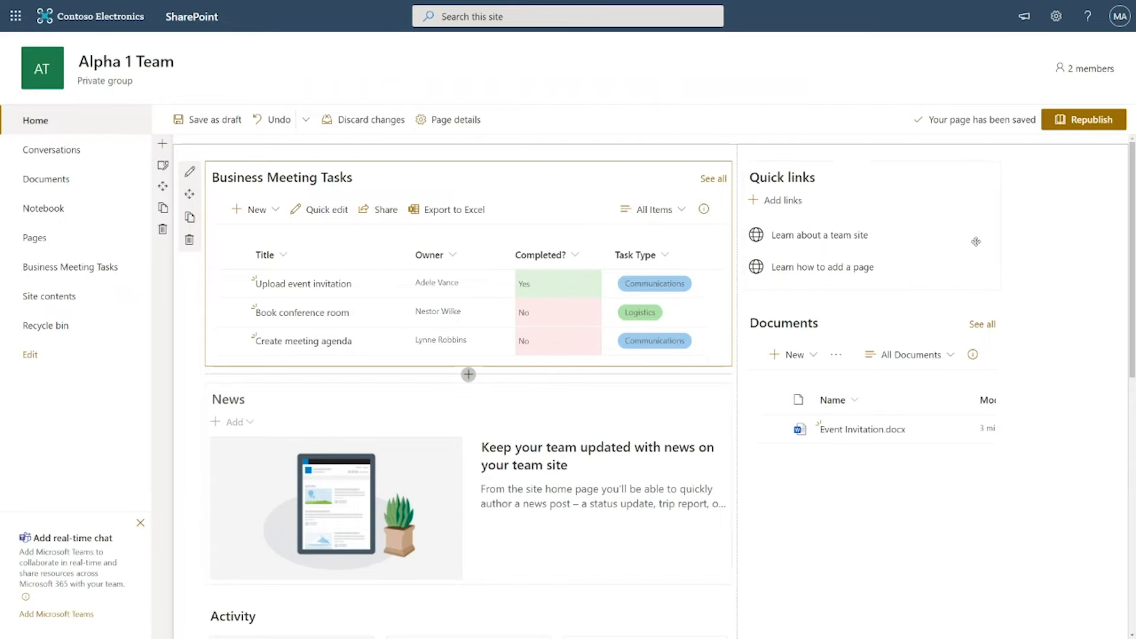
Add a Microsoft Forms web part above Quick links and create a new form named Business Meeting Sign-up.
{"action": "left_click", "coordinate": [873, 155]}
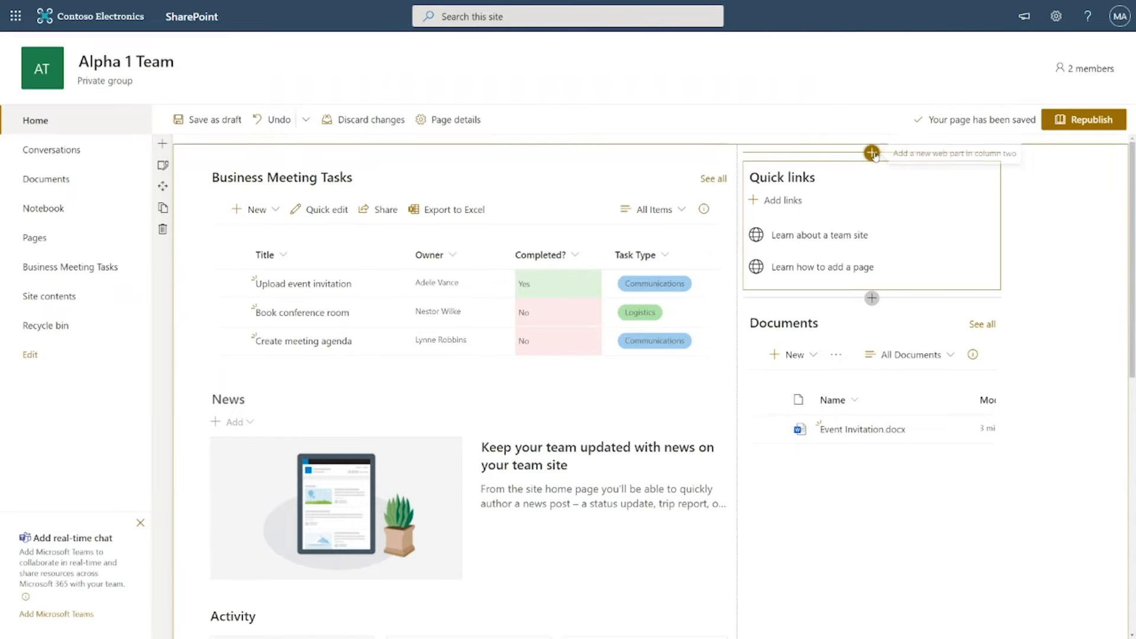
{"action": "left_click", "coordinate": [871, 153]}
{"action": "type", "text": "form"}
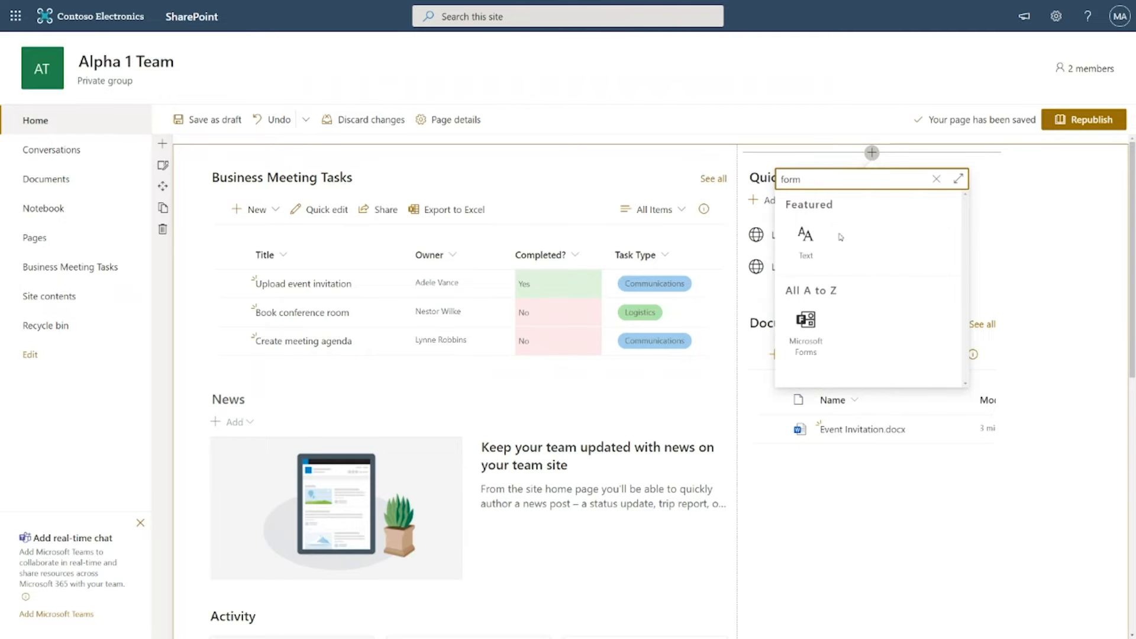
{"action": "left_click", "coordinate": [804, 320]}
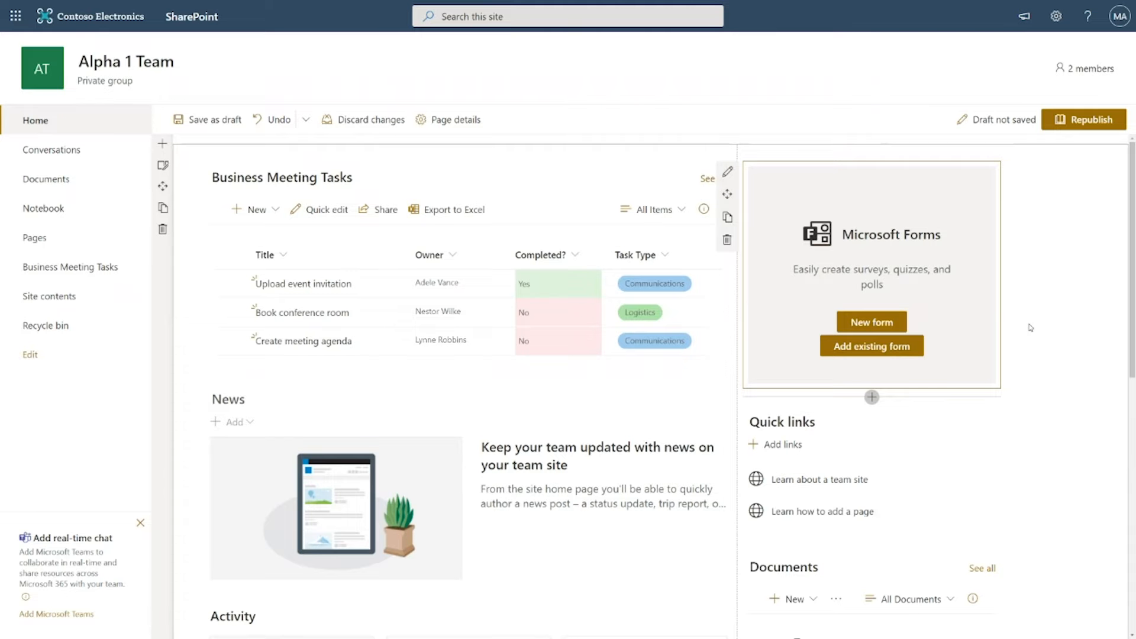
{"action": "left_click", "coordinate": [892, 321]}
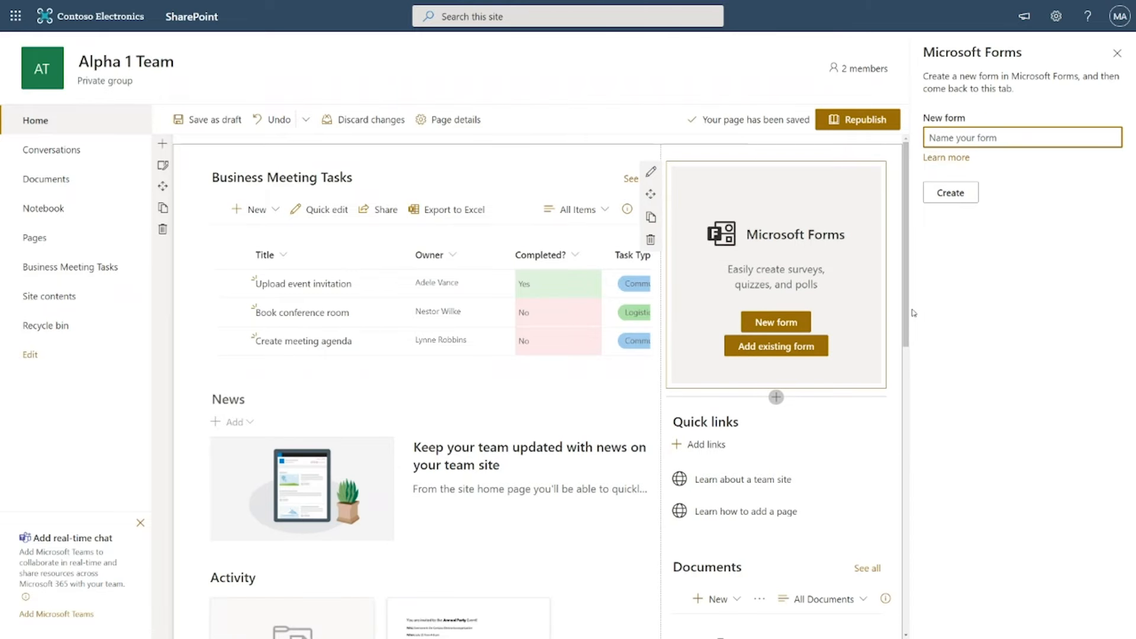
{"action": "type", "text": "Business Meeting Si"}
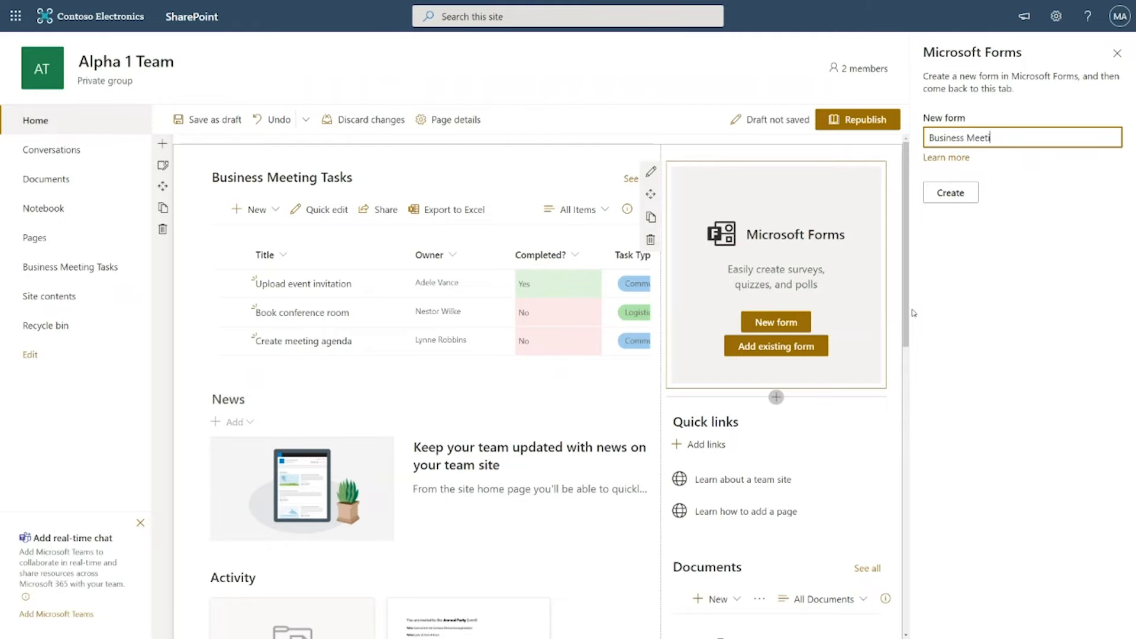
{"action": "type", "text": "gn-up"}
{"action": "left_click", "coordinate": [954, 194]}
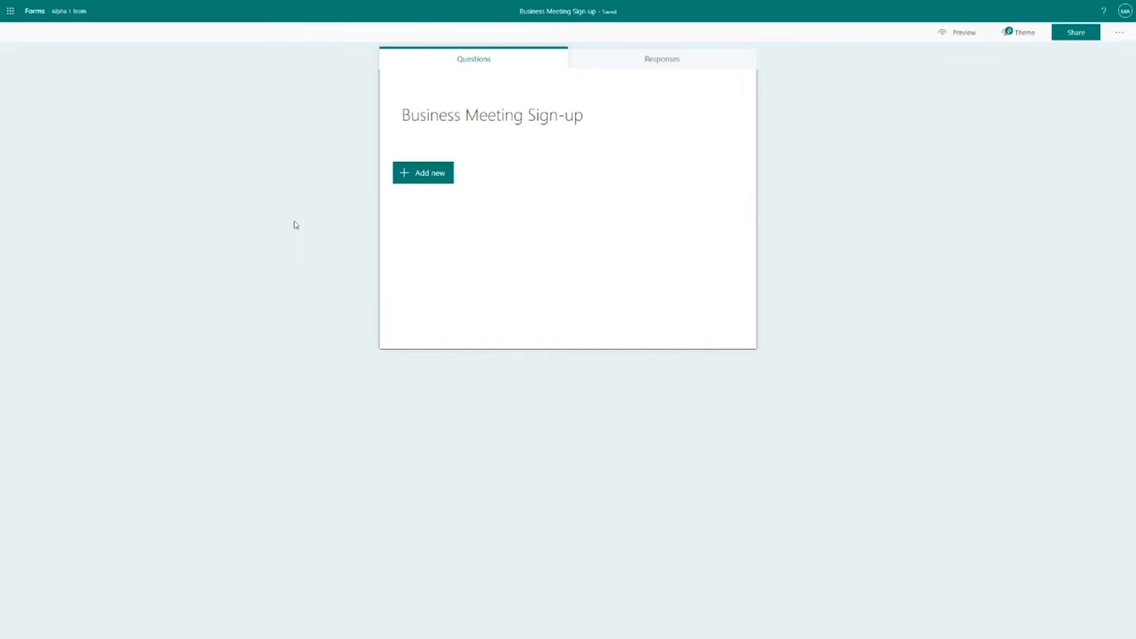
Add the recommended First Name, Last Name and Email address questions to the sign-up form.
{"action": "left_click", "coordinate": [426, 174]}
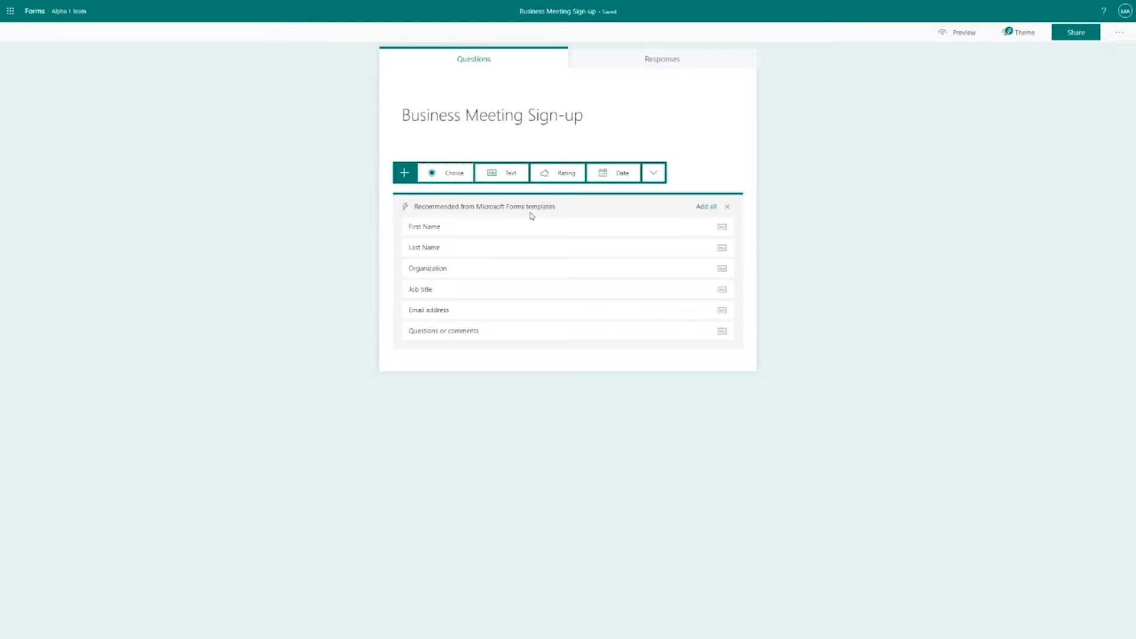
{"action": "left_click", "coordinate": [531, 227]}
{"action": "left_click", "coordinate": [502, 247]}
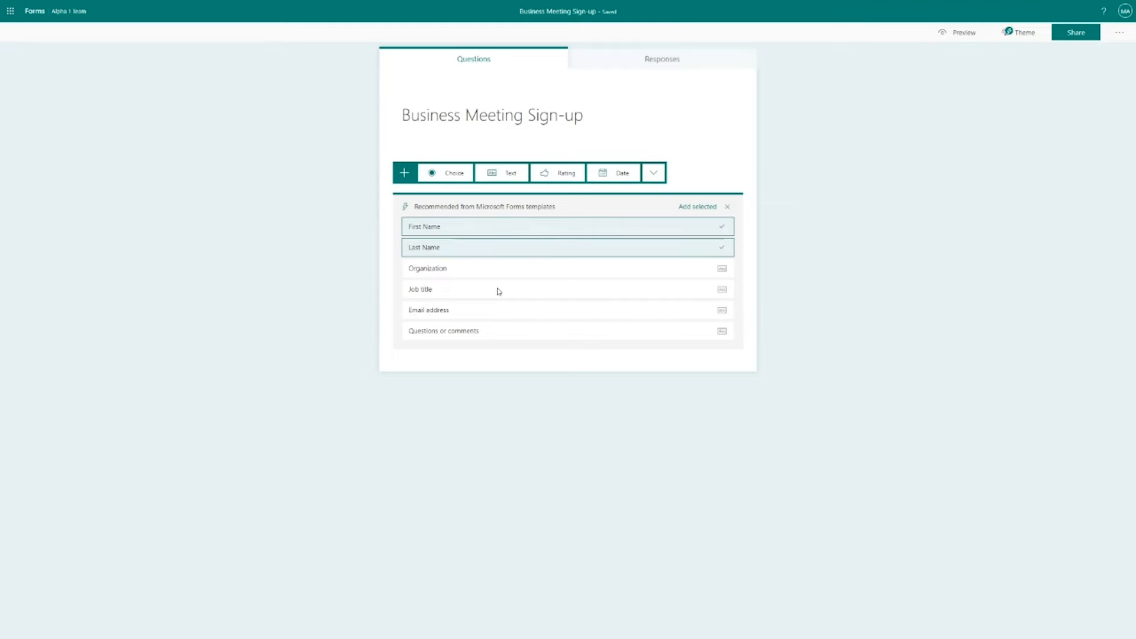
{"action": "left_click", "coordinate": [494, 310]}
{"action": "left_click", "coordinate": [702, 206]}
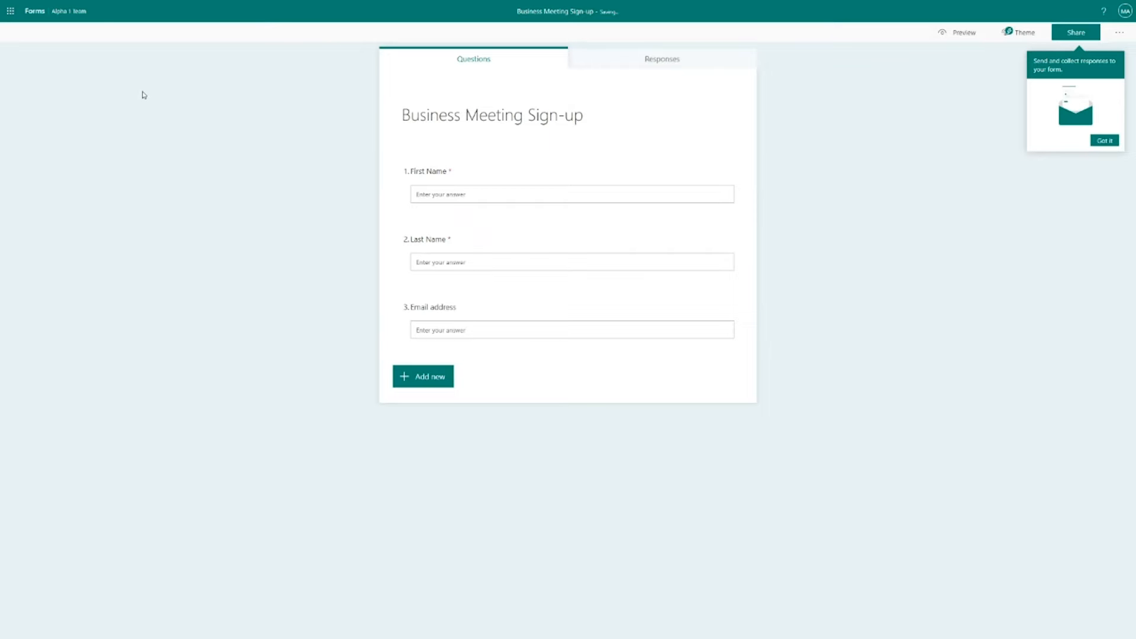
Return to the SharePoint page and embed the sign-up form with the option to collect responses.
{"action": "left_click", "coordinate": [81, 6]}
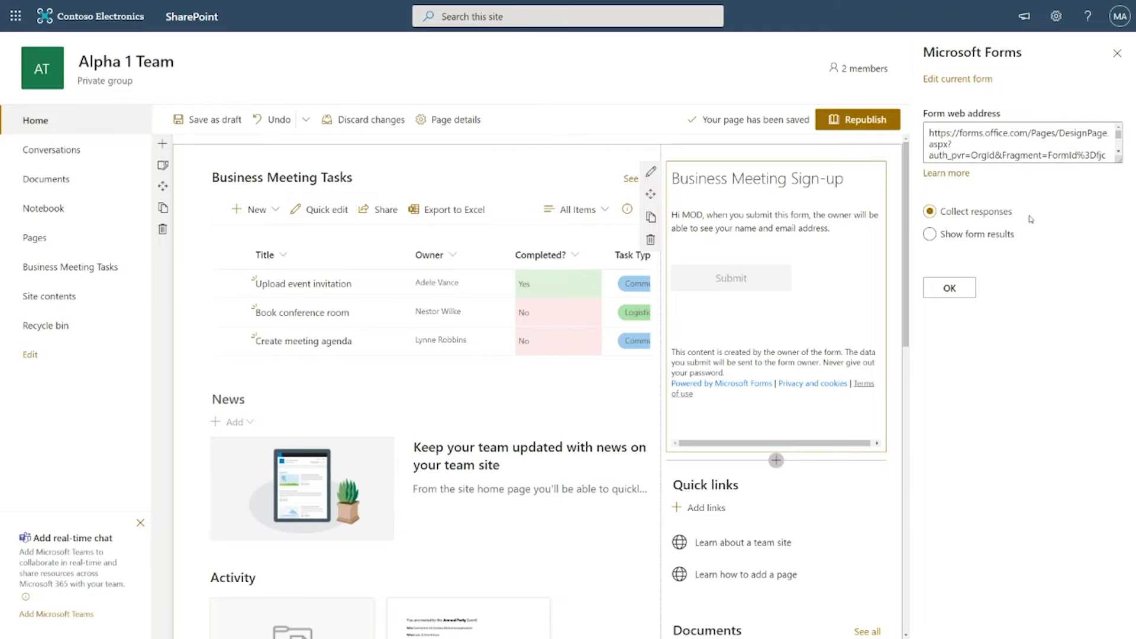
{"action": "left_click", "coordinate": [966, 290]}
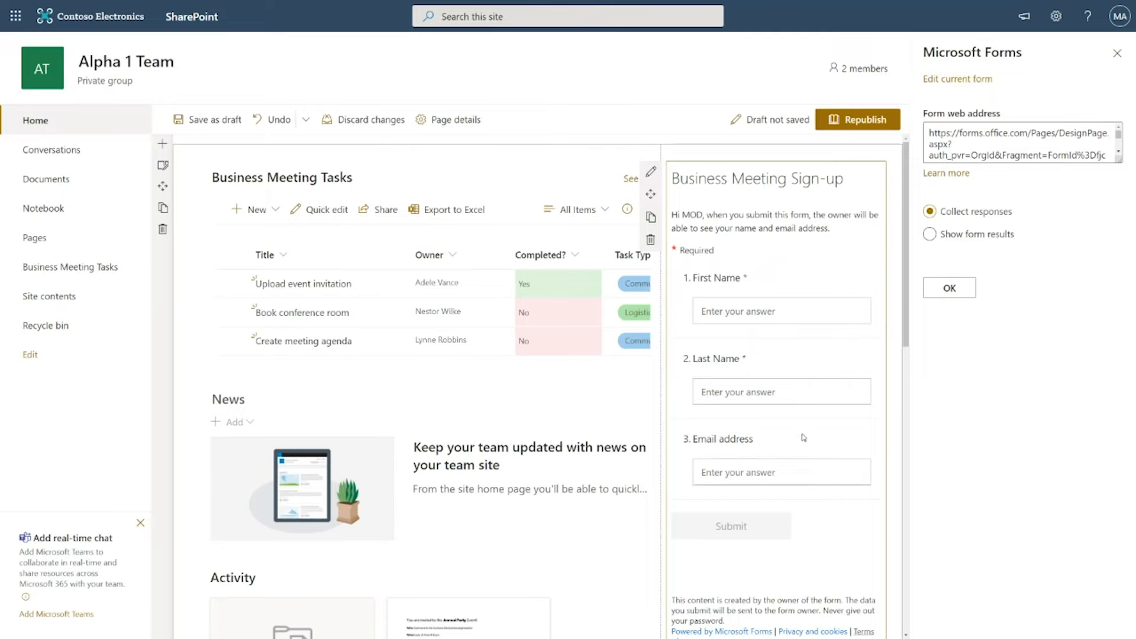
{"action": "left_click", "coordinate": [1116, 61]}
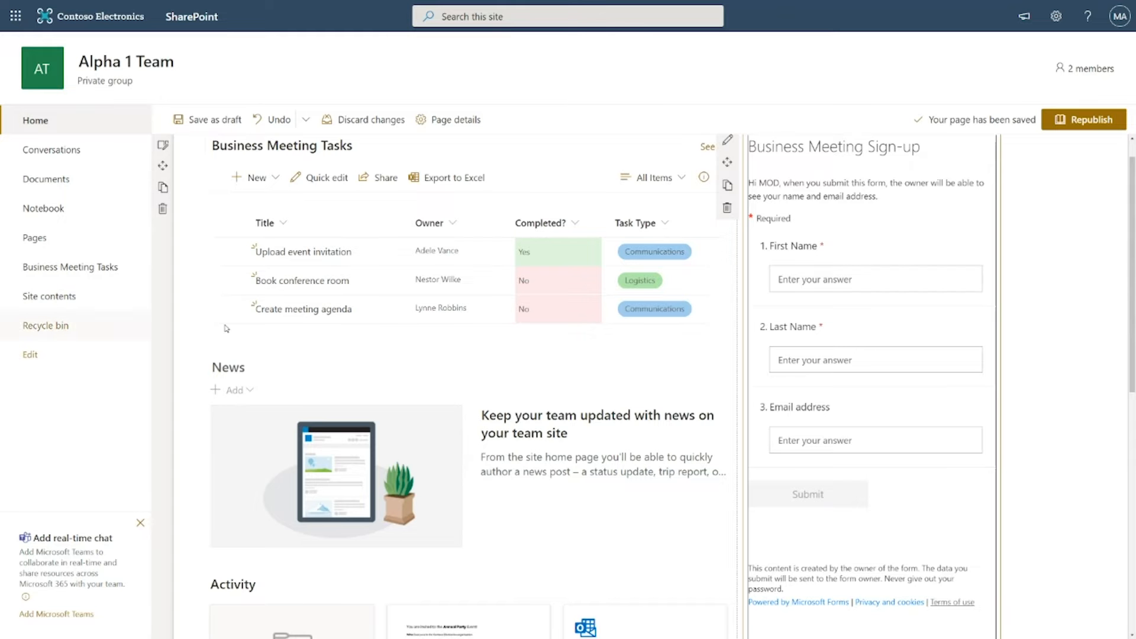
Move the Documents web part directly below Business Meeting Tasks and the News web part into the second column.
{"action": "scroll", "coordinate": [833, 451], "scroll_direction": "down", "scroll_amount": 5}
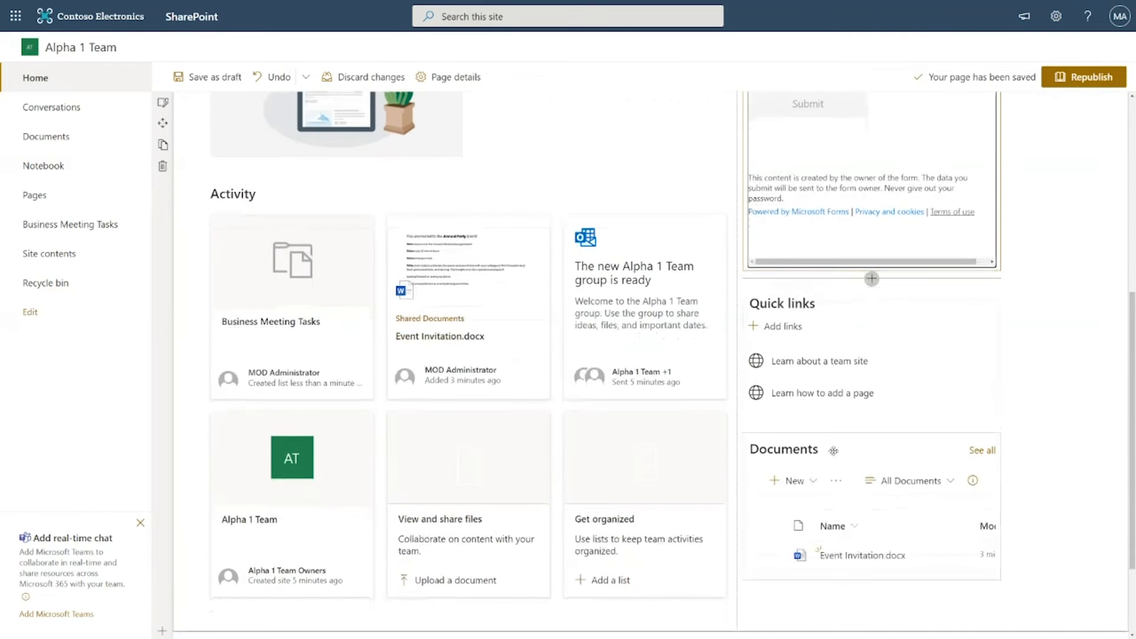
{"action": "left_click_drag", "start_coordinate": [835, 443], "coordinate": [336, 182]}
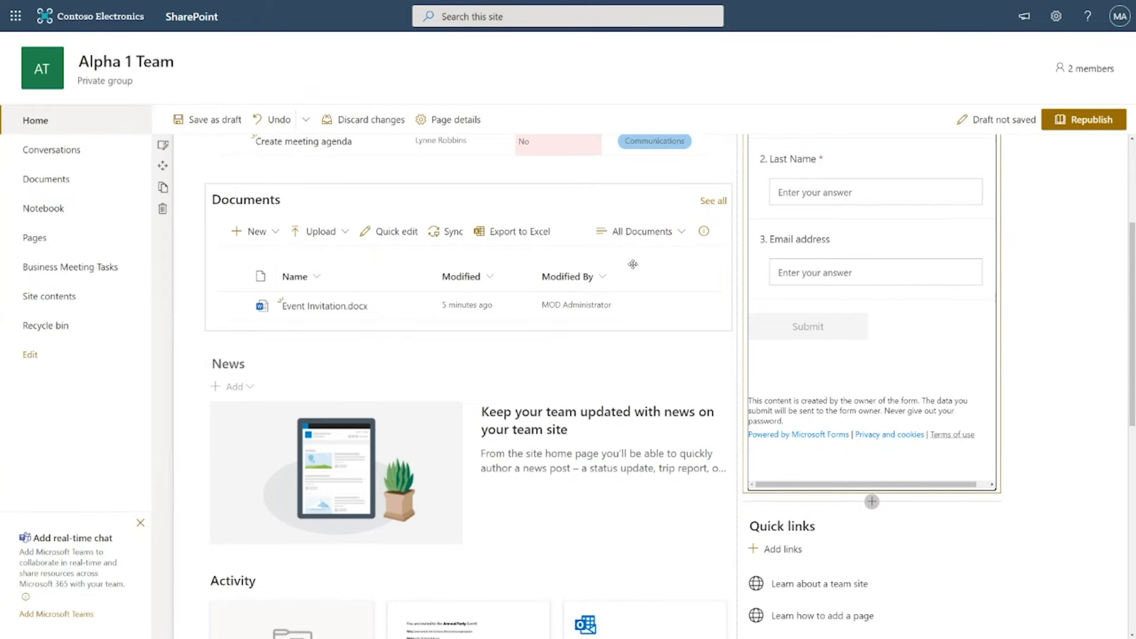
{"action": "scroll", "coordinate": [278, 213], "scroll_direction": "down", "scroll_amount": 3}
{"action": "left_click_drag", "start_coordinate": [278, 213], "coordinate": [905, 597]}
{"action": "scroll", "coordinate": [537, 287], "scroll_direction": "up", "scroll_amount": 7}
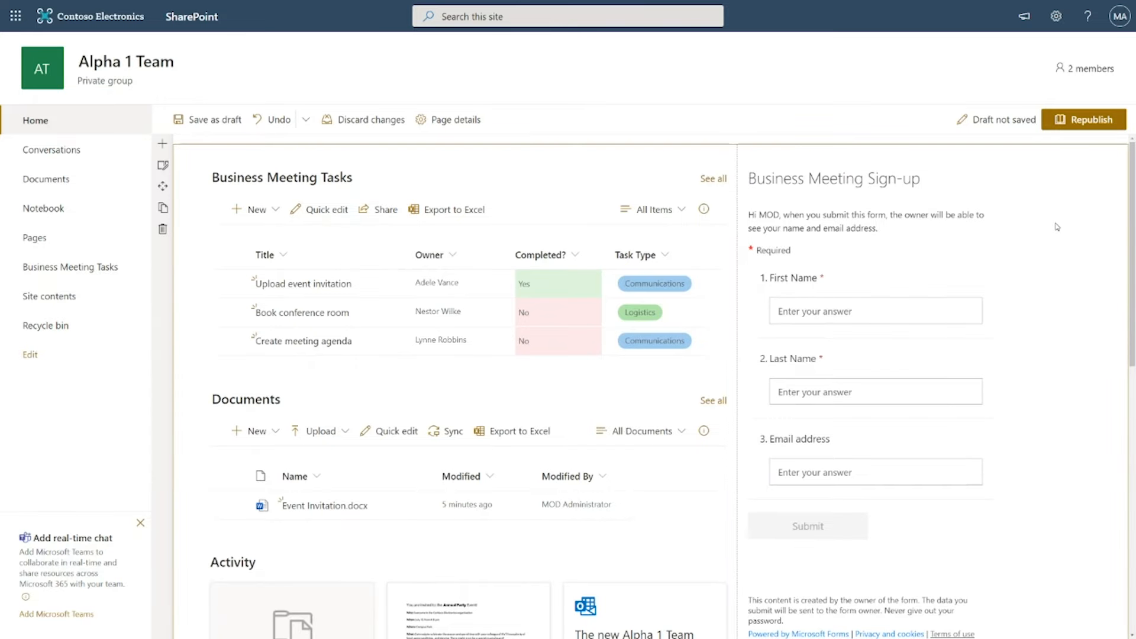
Republish the Alpha 1 Team home page with its rearranged web parts.
{"action": "left_click", "coordinate": [1076, 127]}
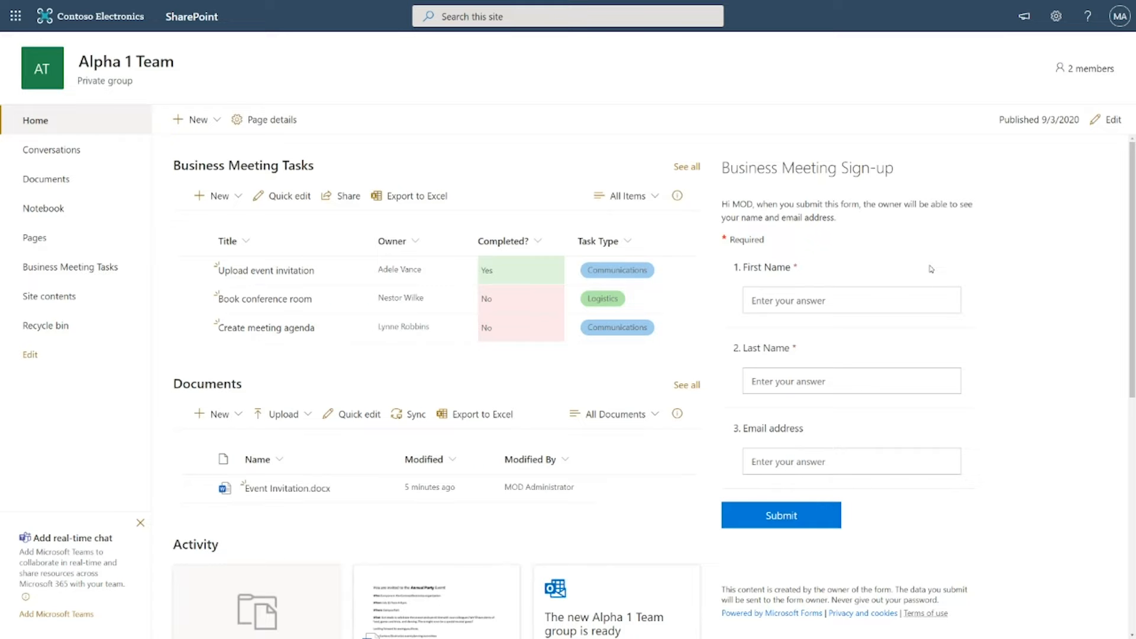
Add three colleagues, the Director, the Planner and the Sales Rep, as members of the Alpha 1 Team group.
{"action": "left_click", "coordinate": [1082, 78]}
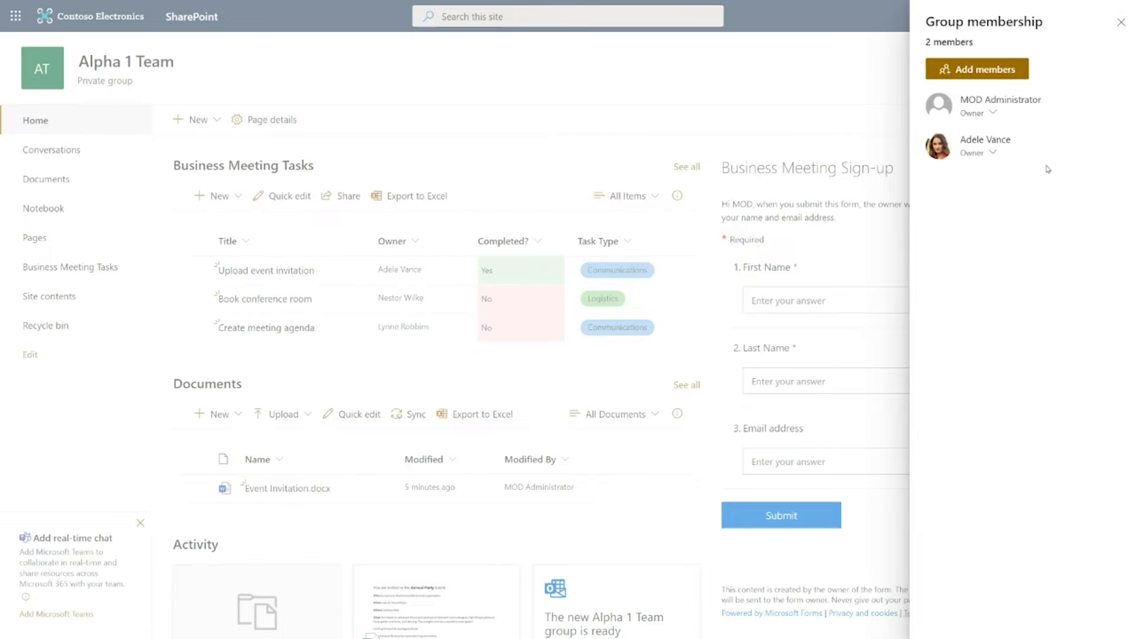
{"action": "left_click", "coordinate": [1015, 70]}
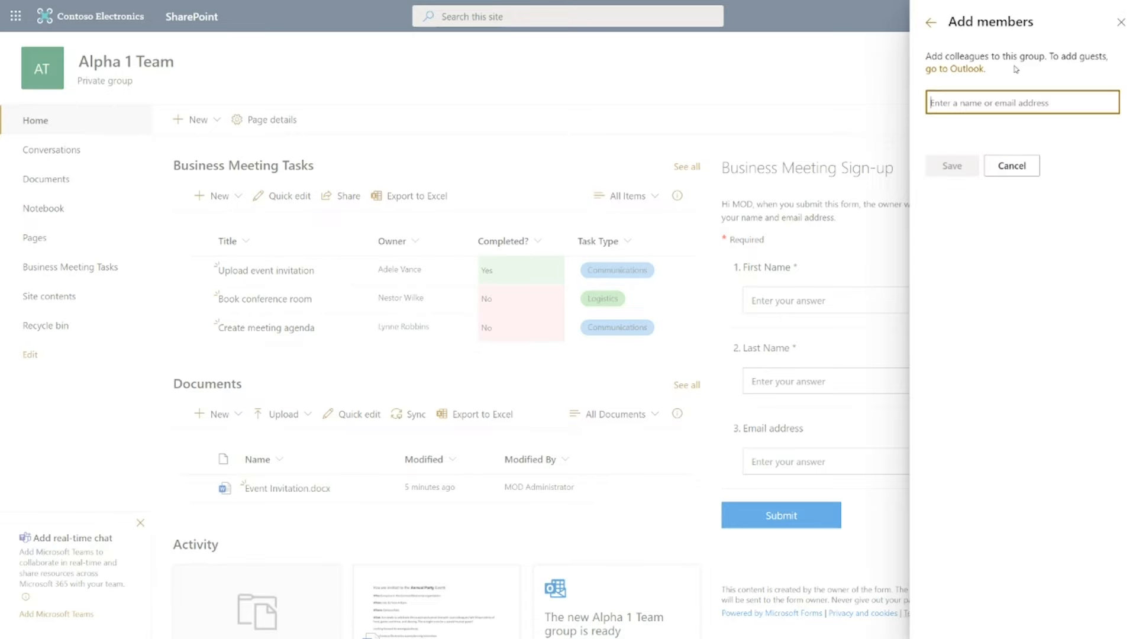
{"action": "type", "text": "nestor"}
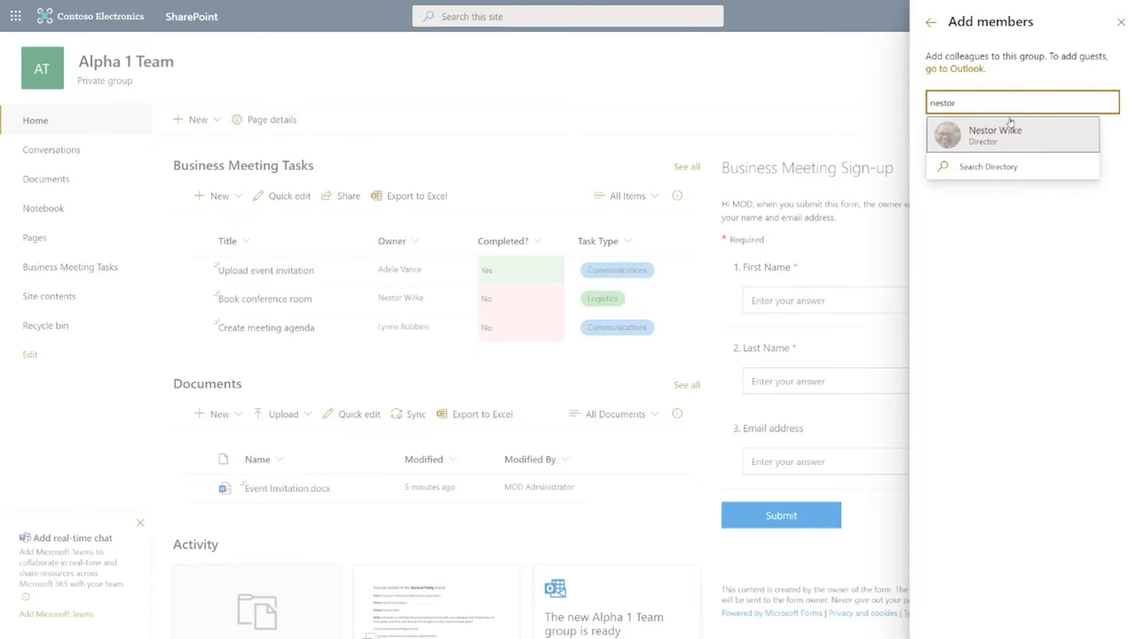
{"action": "left_click", "coordinate": [1011, 135]}
{"action": "type", "text": "lynne"}
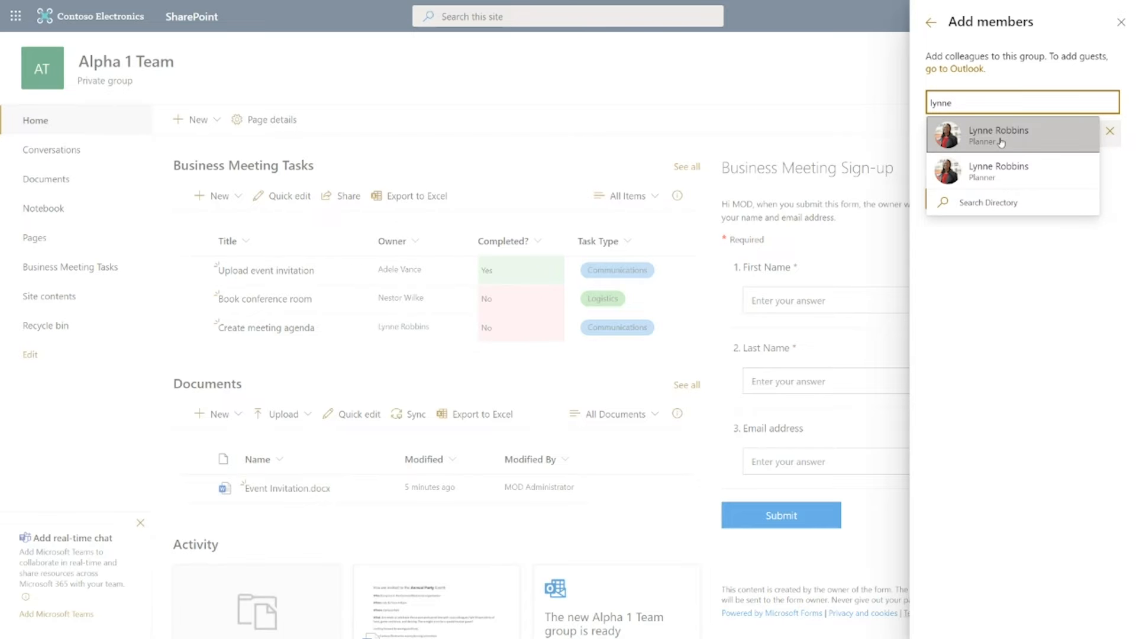
{"action": "left_click", "coordinate": [1005, 134]}
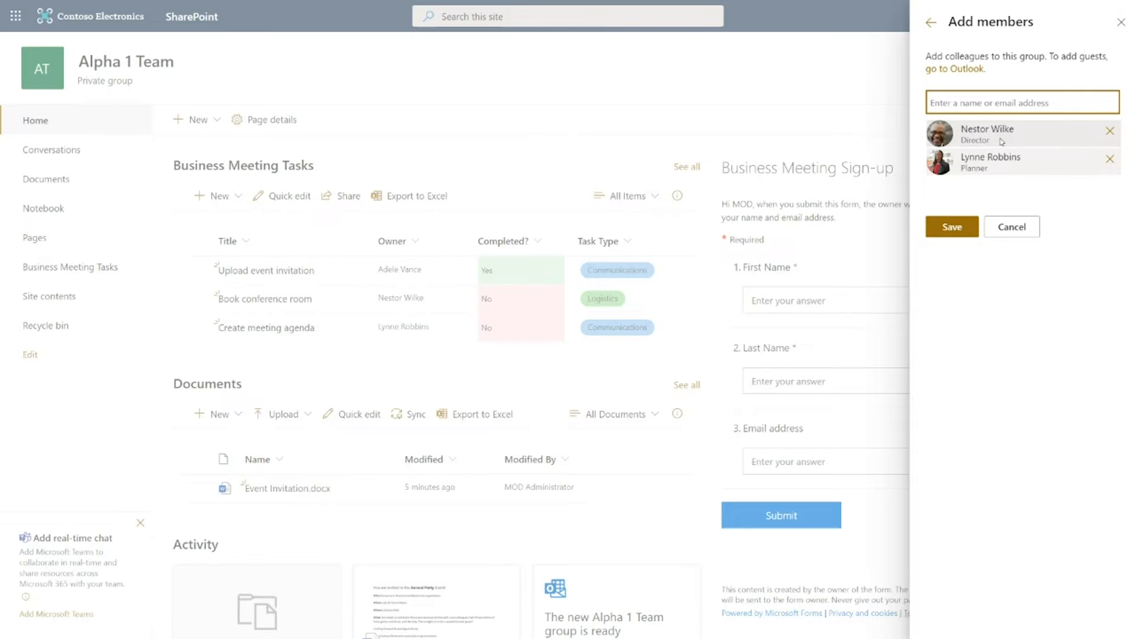
{"action": "type", "text": "is"}
{"action": "left_click", "coordinate": [1000, 139]}
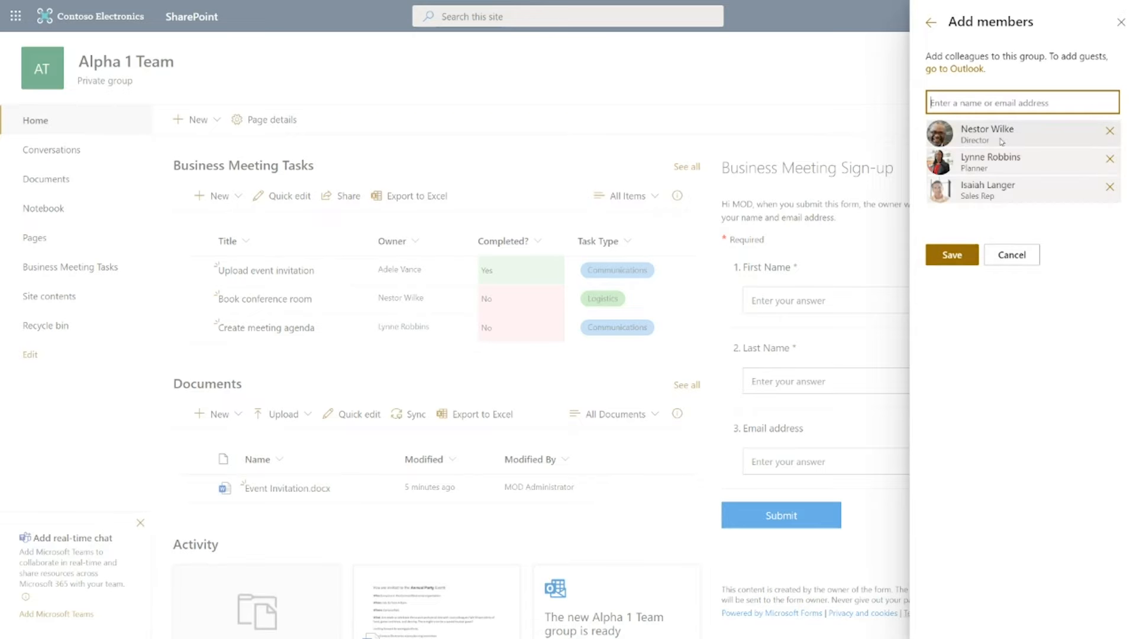
{"action": "left_click", "coordinate": [958, 253]}
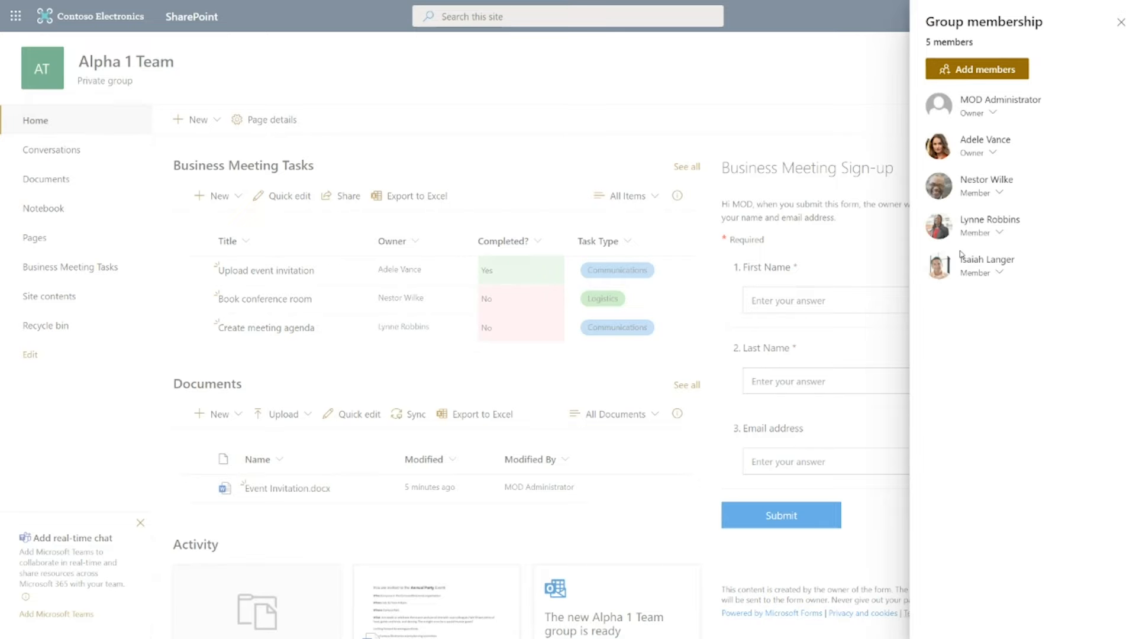
{"action": "left_click", "coordinate": [1121, 22]}
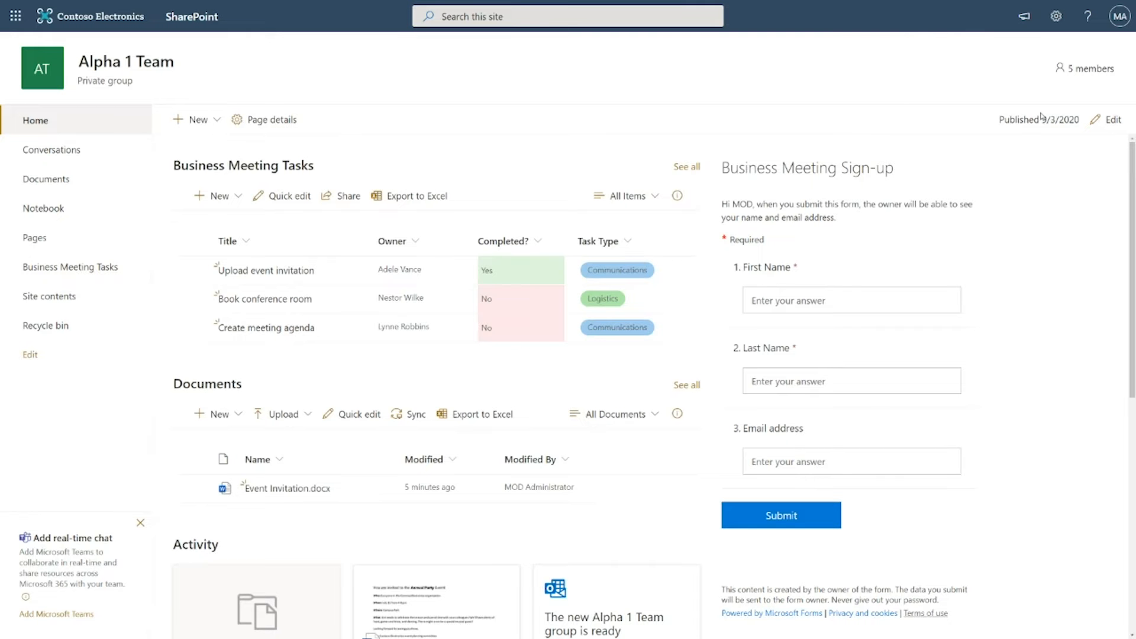
Add Microsoft Teams to the site with the Documents library and the Home page pinned as Teams resources.
{"action": "left_click", "coordinate": [1024, 17]}
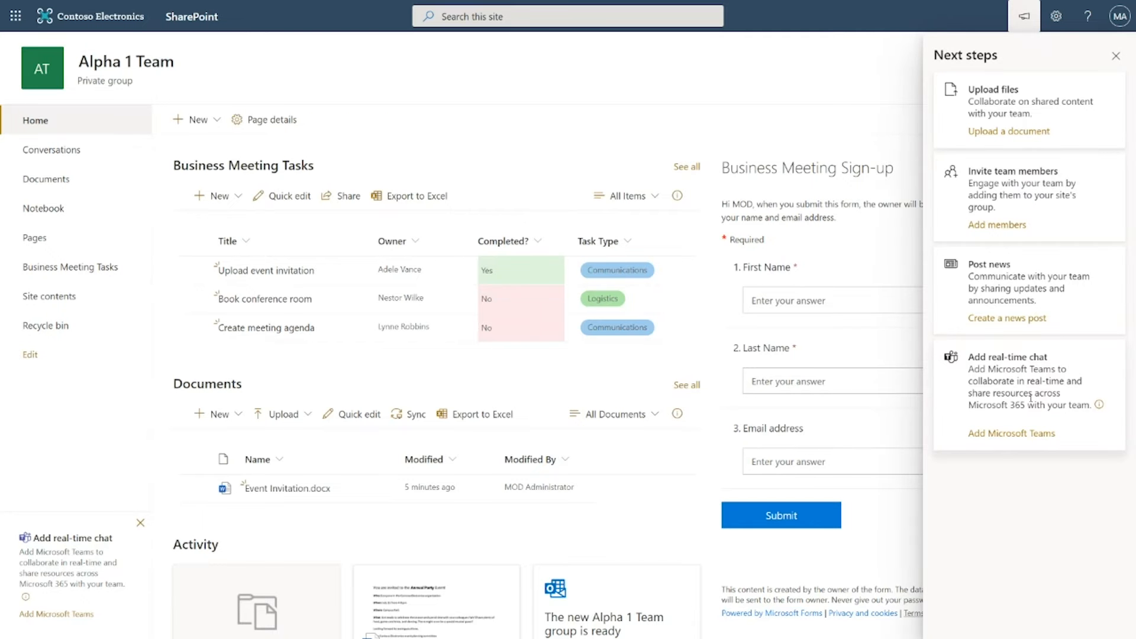
{"action": "left_click", "coordinate": [997, 437]}
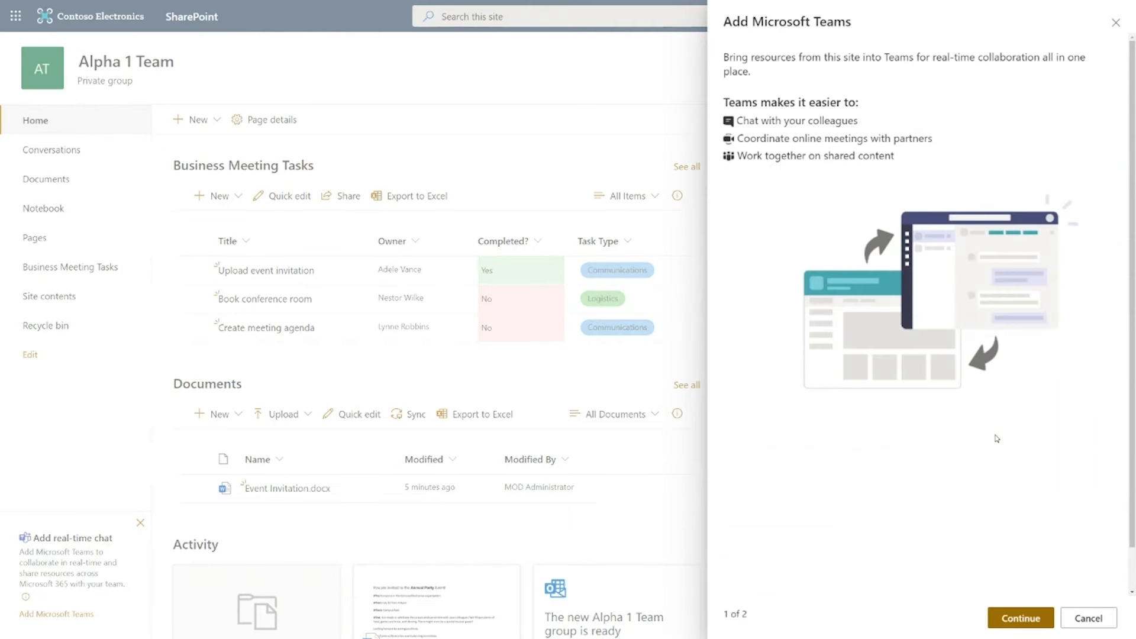
{"action": "left_click", "coordinate": [1011, 610]}
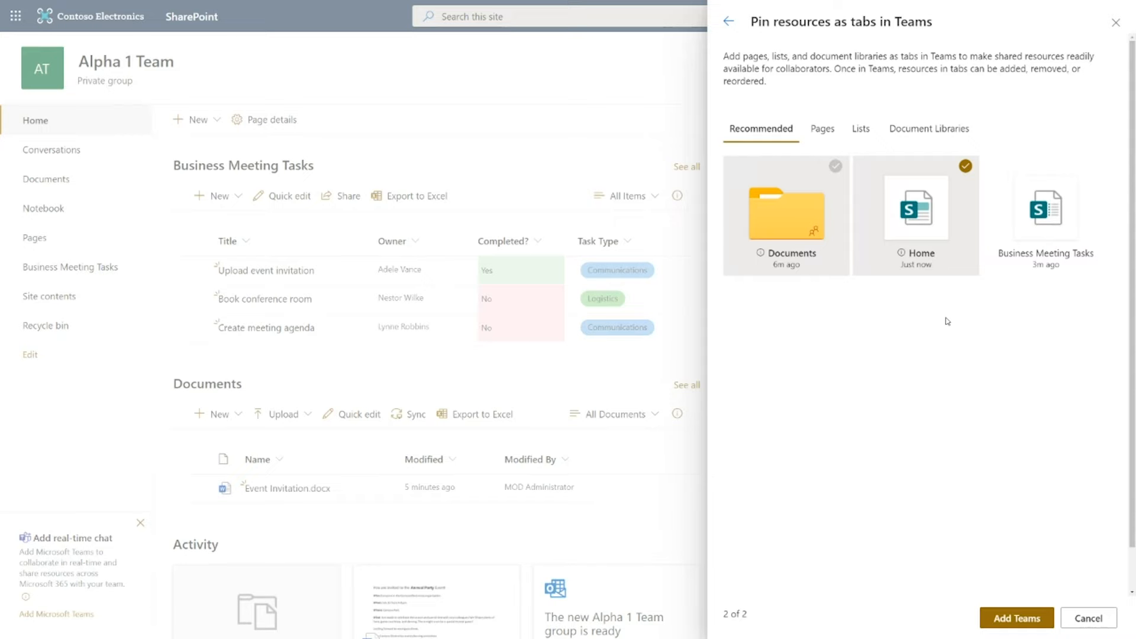
{"action": "left_click", "coordinate": [1022, 619]}
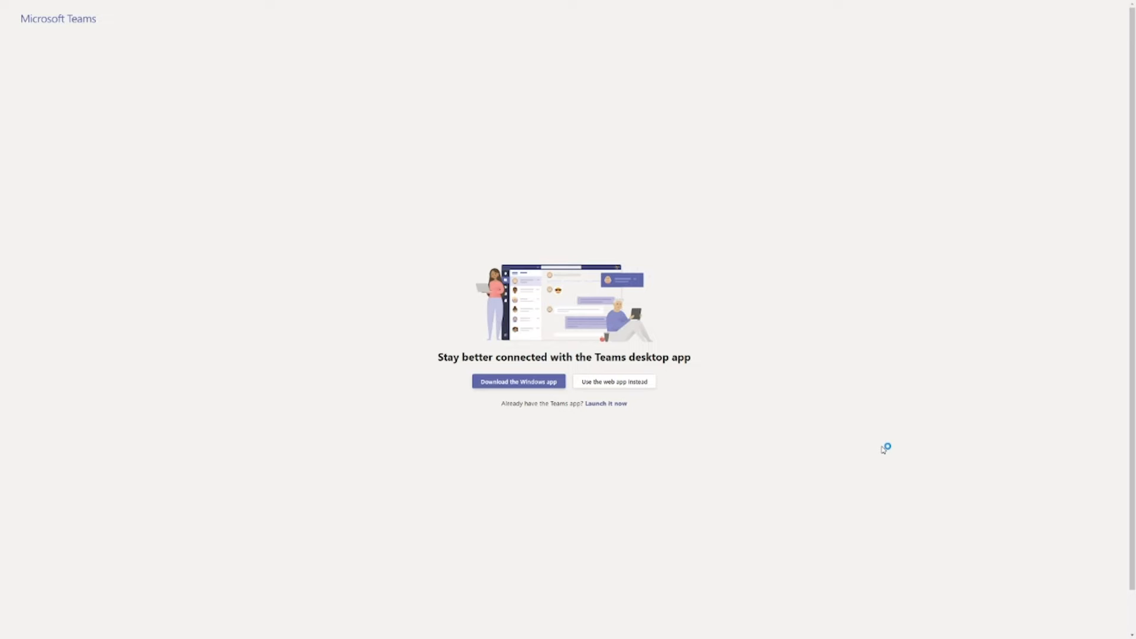
Switch to the Microsoft Teams web app and view the General channel's files and the General folder on the embedded site page.
{"action": "left_click", "coordinate": [640, 383]}
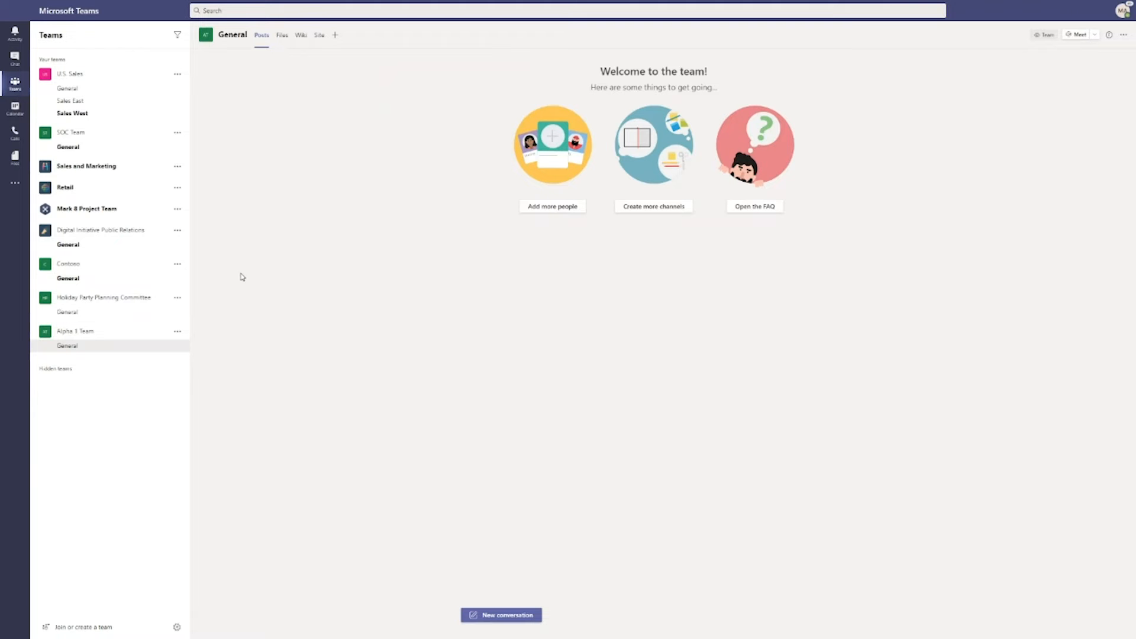
{"action": "left_click", "coordinate": [283, 37]}
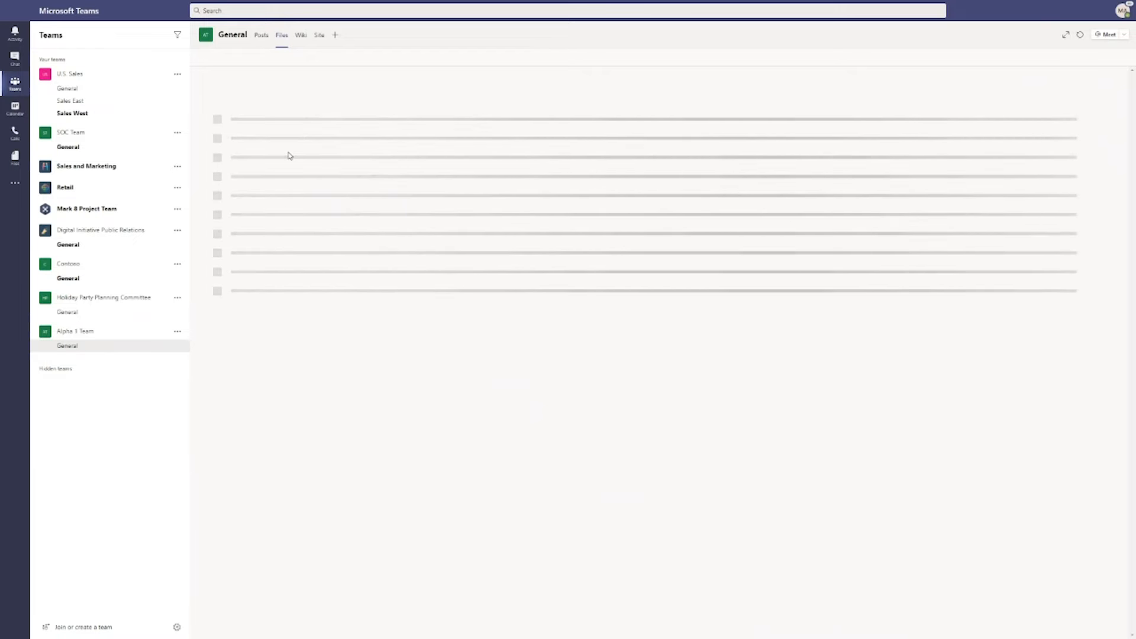
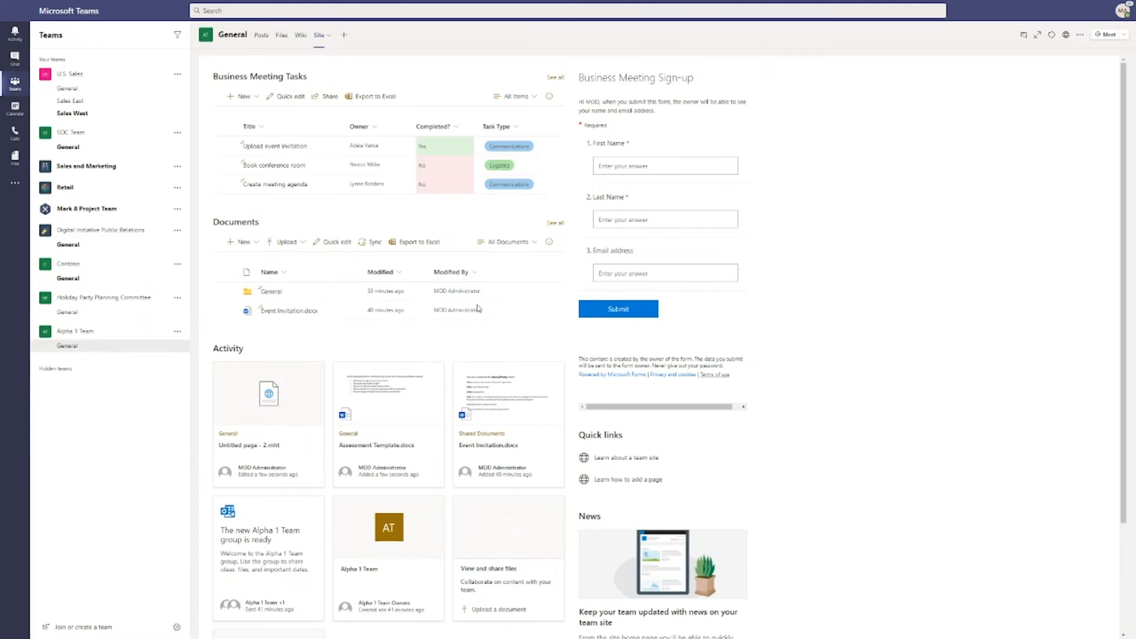
{"action": "left_click", "coordinate": [263, 292]}
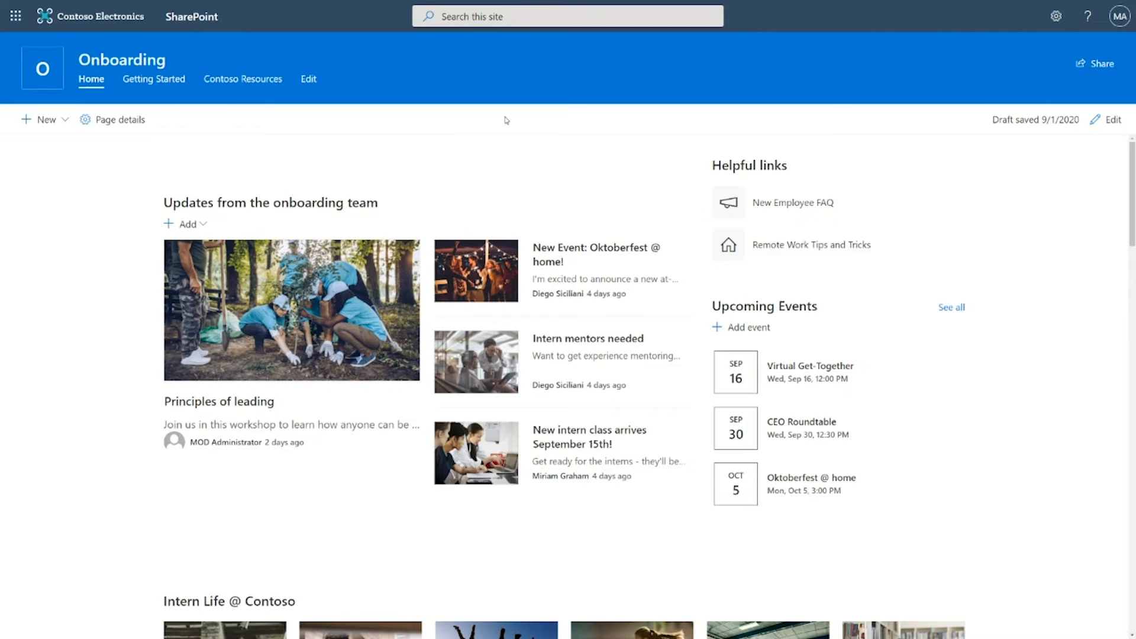
Edit the Onboarding site's home page, adding a full-width section above the news and inserting a Countdown Timer web part in it.
{"action": "left_click", "coordinate": [1115, 121]}
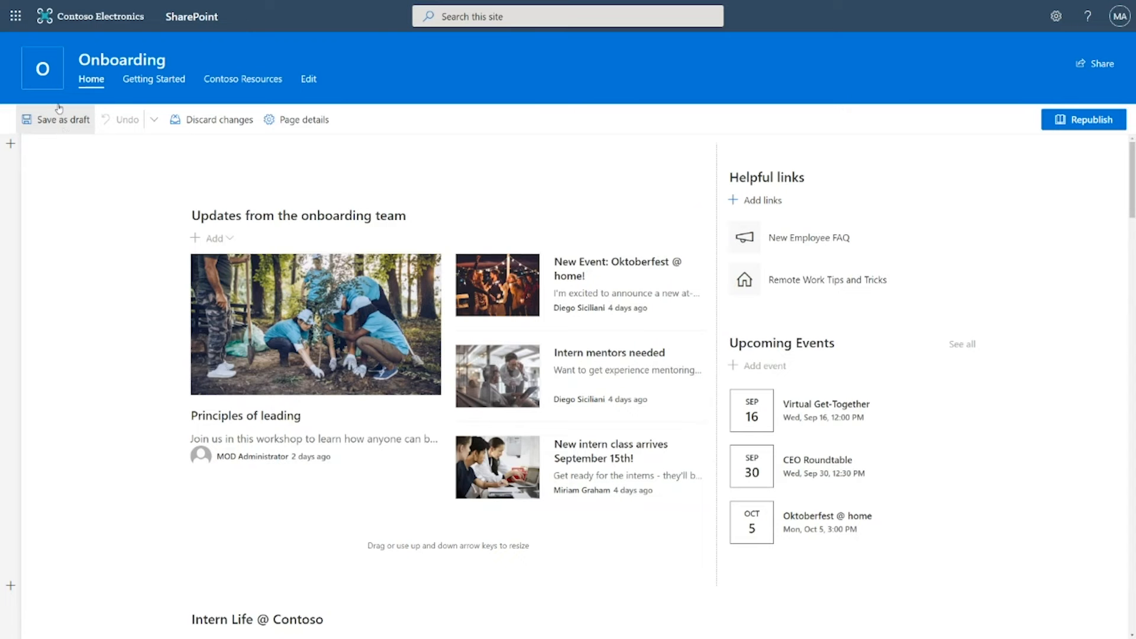
{"action": "left_click", "coordinate": [11, 165]}
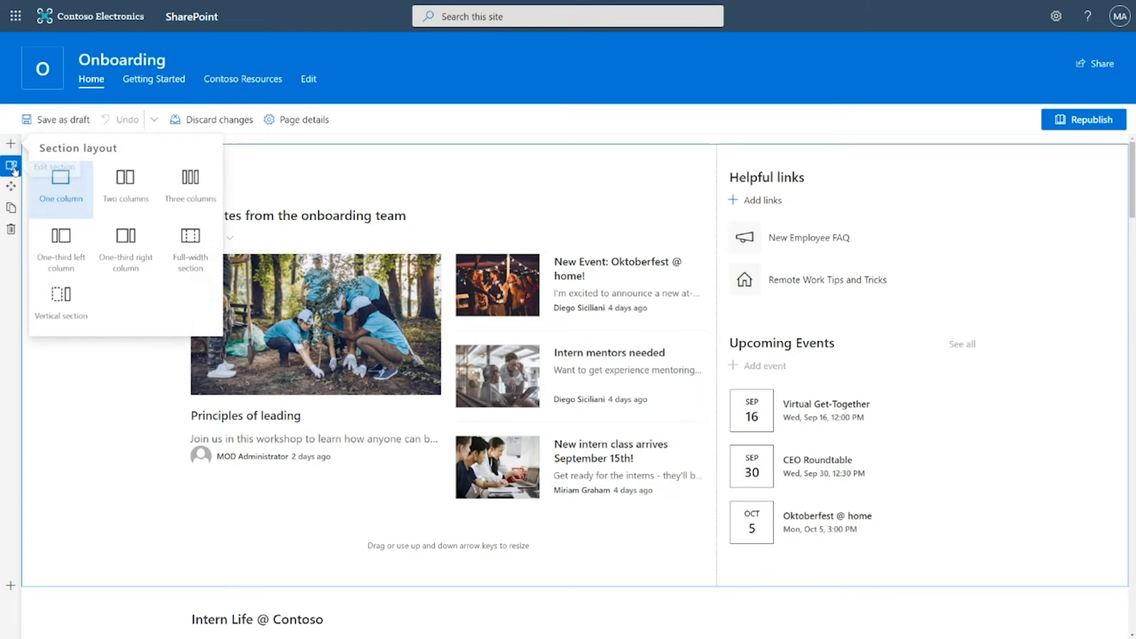
{"action": "left_click", "coordinate": [181, 260]}
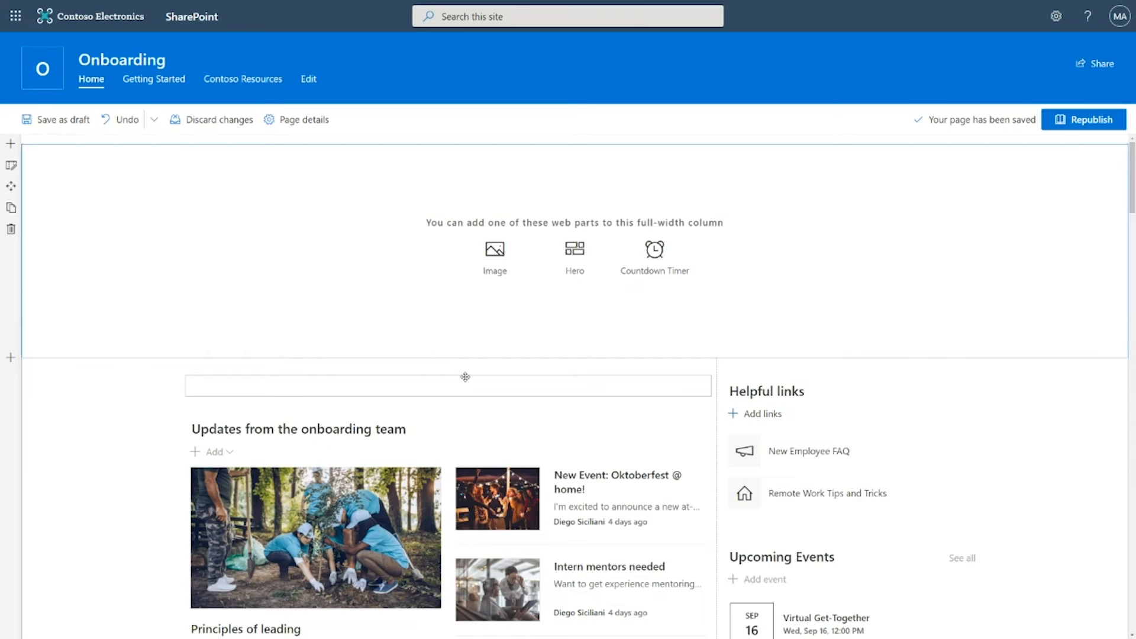
{"action": "left_click", "coordinate": [666, 260]}
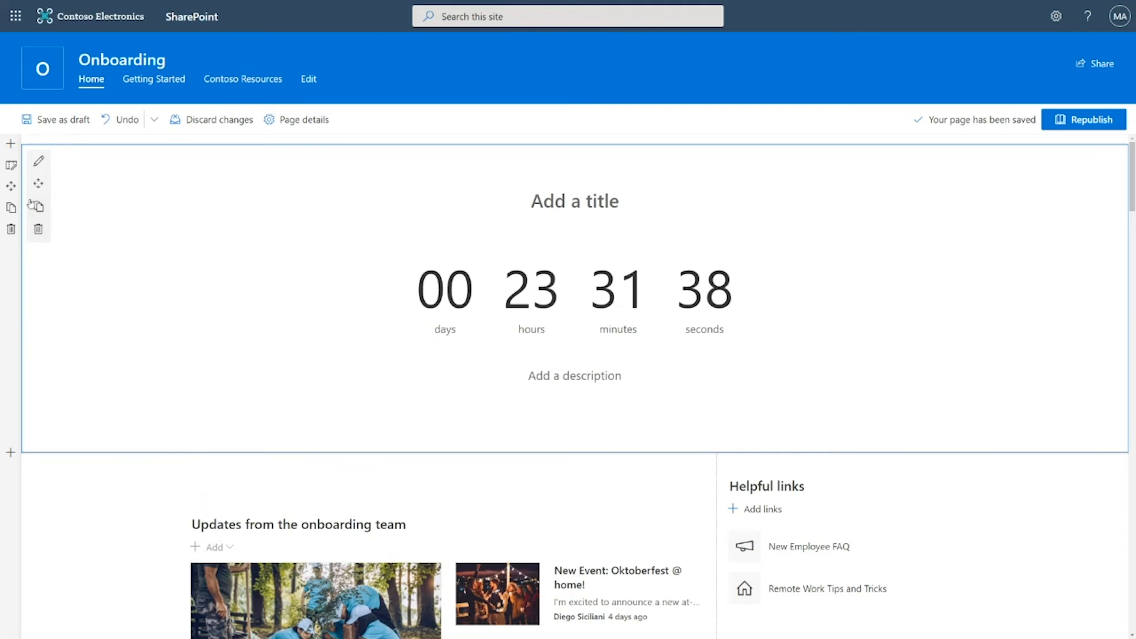
Set the countdown timer's target date to Tue Sep 08 2020.
{"action": "left_click", "coordinate": [40, 162]}
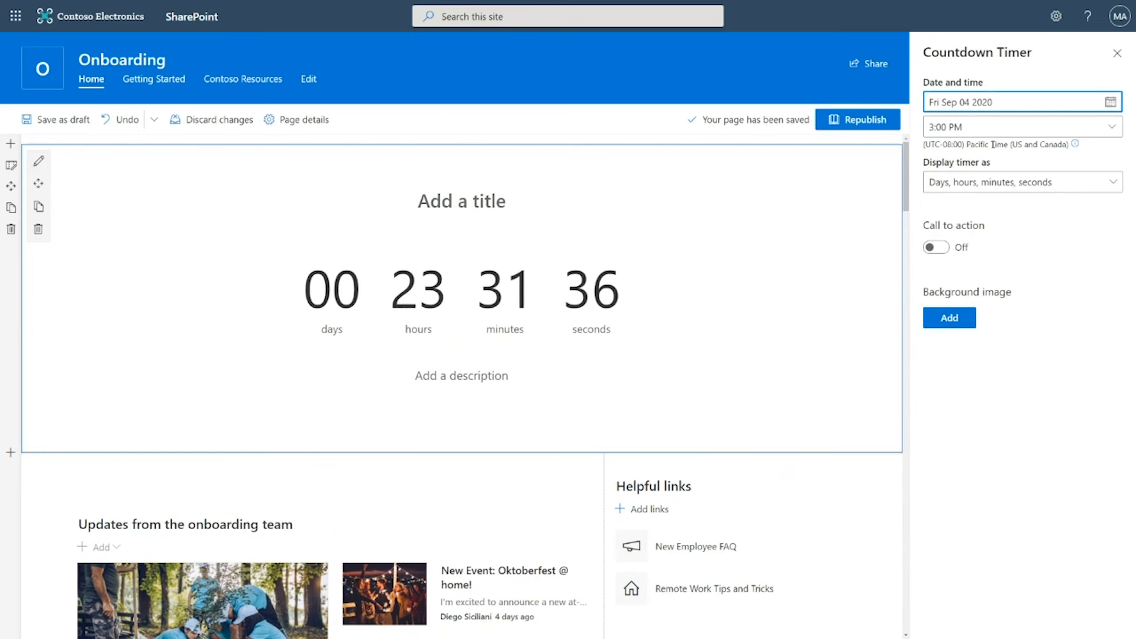
{"action": "left_click", "coordinate": [1111, 104]}
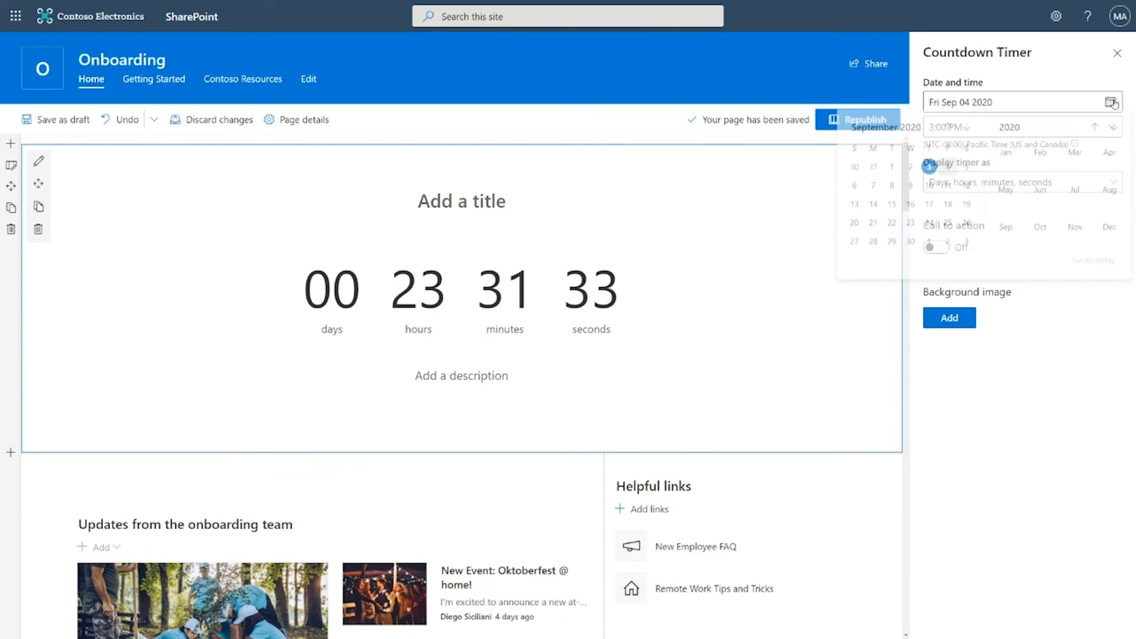
{"action": "left_click", "coordinate": [892, 188]}
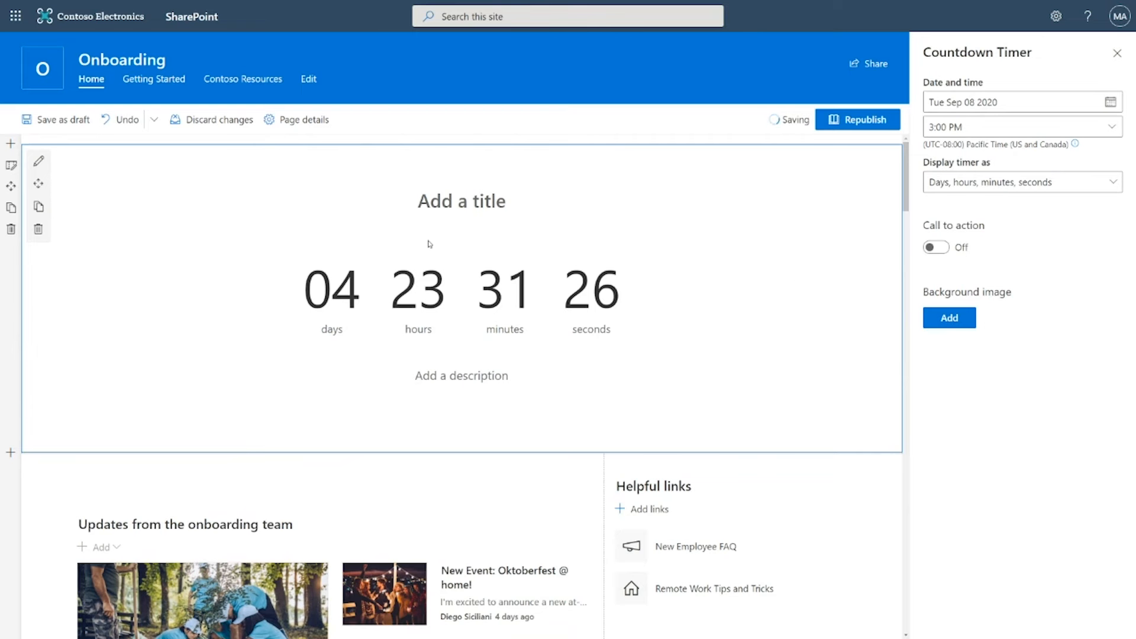
Title the countdown timer "New interns arrive on September 8th!" and add the description "Register to be a mentor today".
{"action": "left_click", "coordinate": [446, 203]}
{"action": "type", "text": "Ne"}
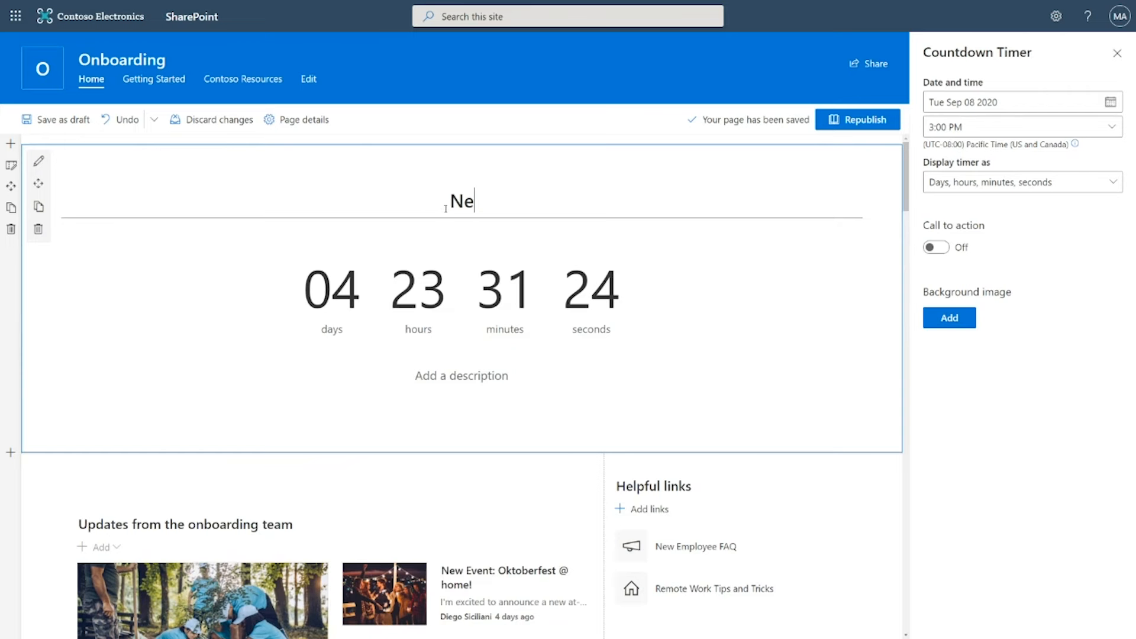
{"action": "type", "text": "w interns arriv"}
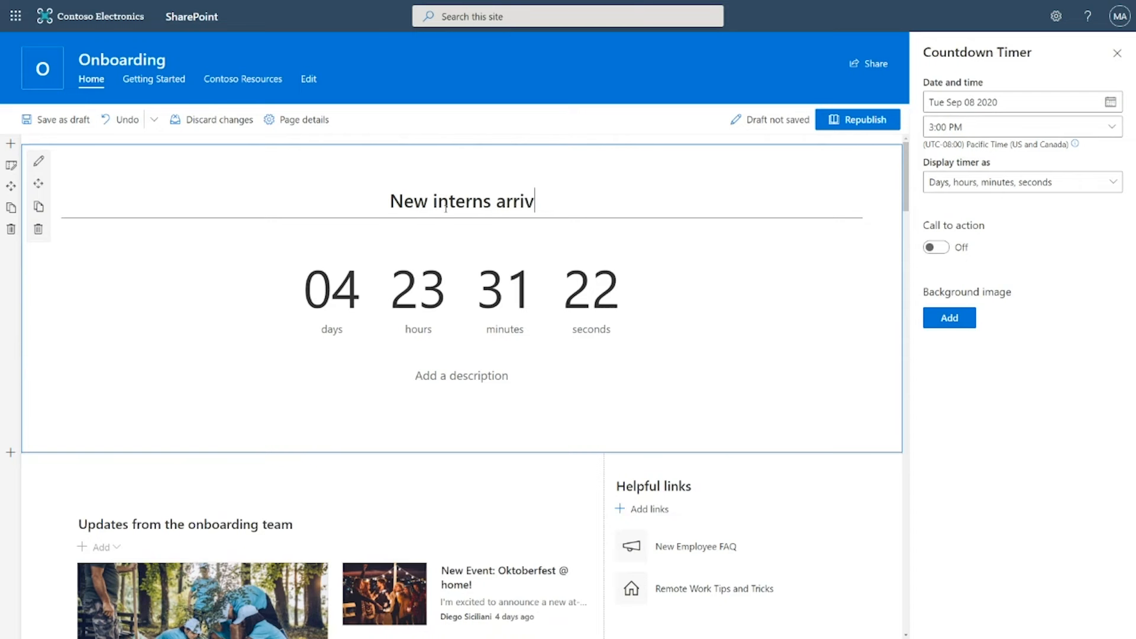
{"action": "type", "text": "e on September "}
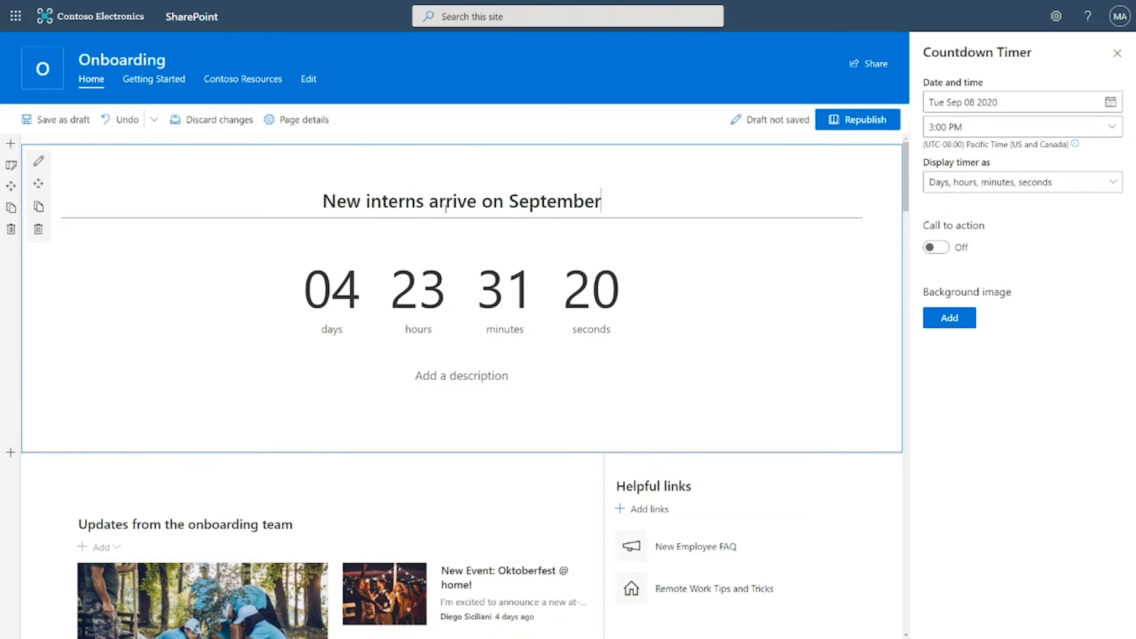
{"action": "type", "text": "8th!"}
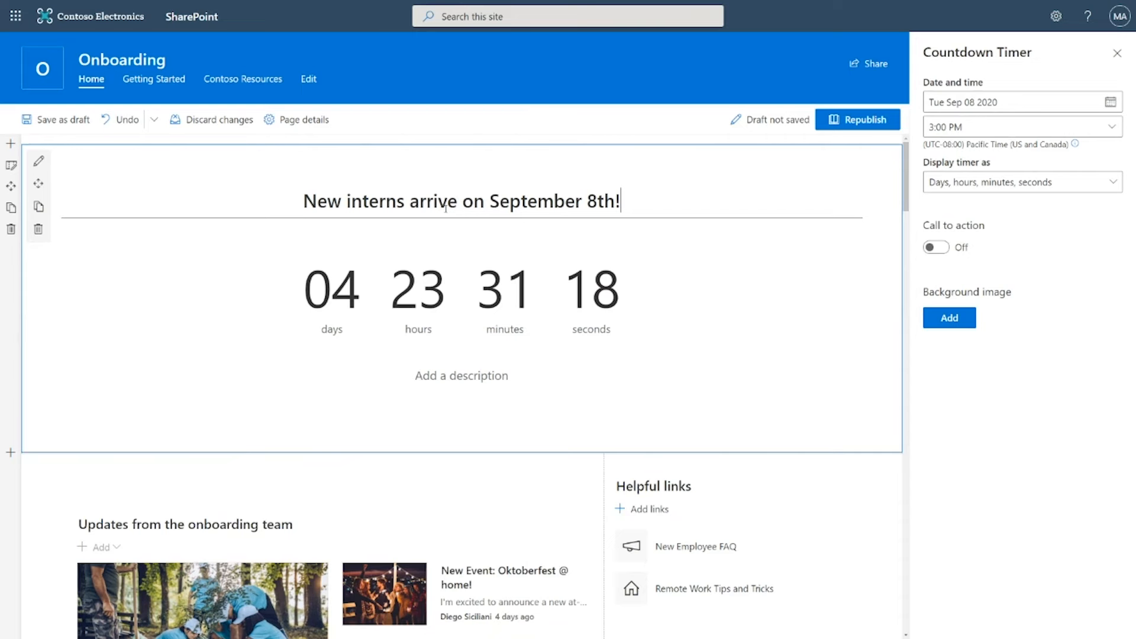
{"action": "left_click", "coordinate": [443, 376]}
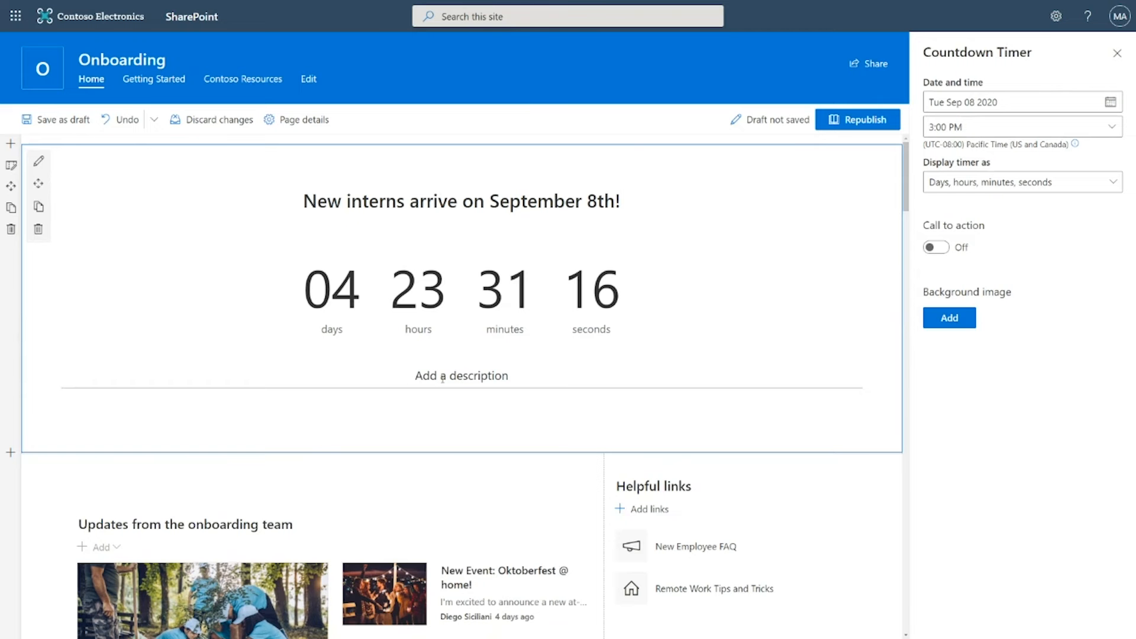
{"action": "type", "text": "Register to "}
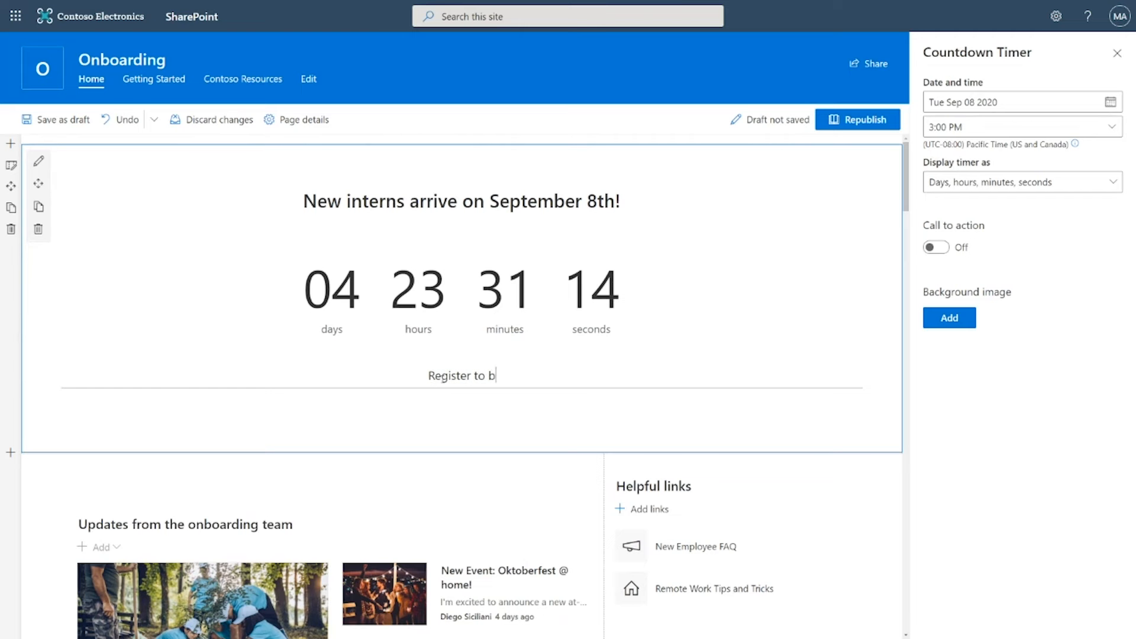
{"action": "type", "text": "be a mentor "}
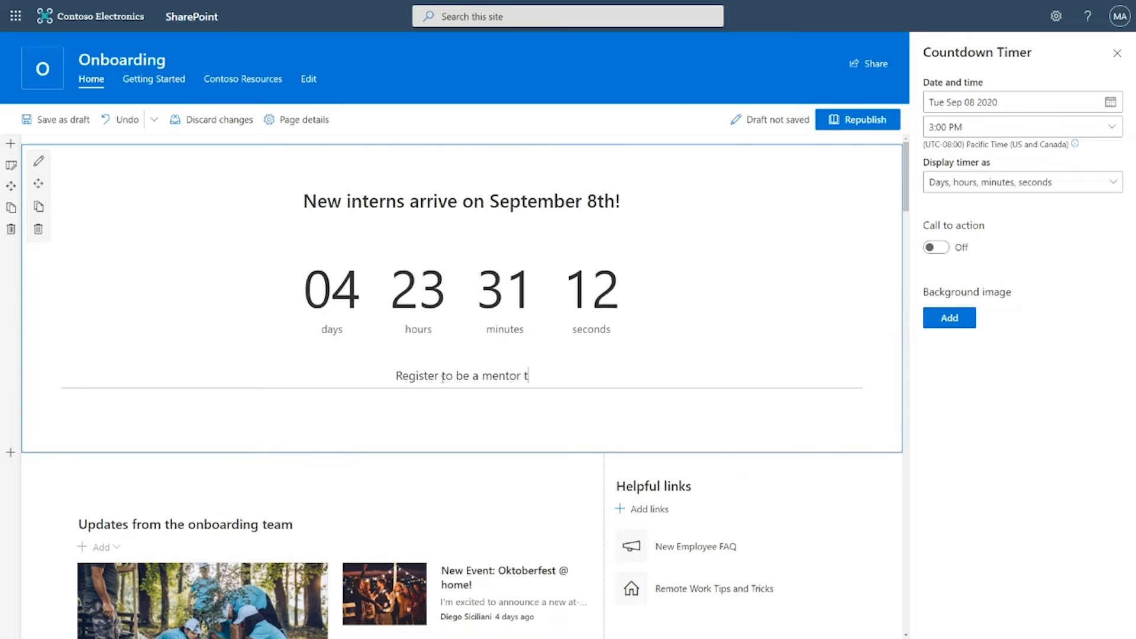
{"action": "type", "text": "today"}
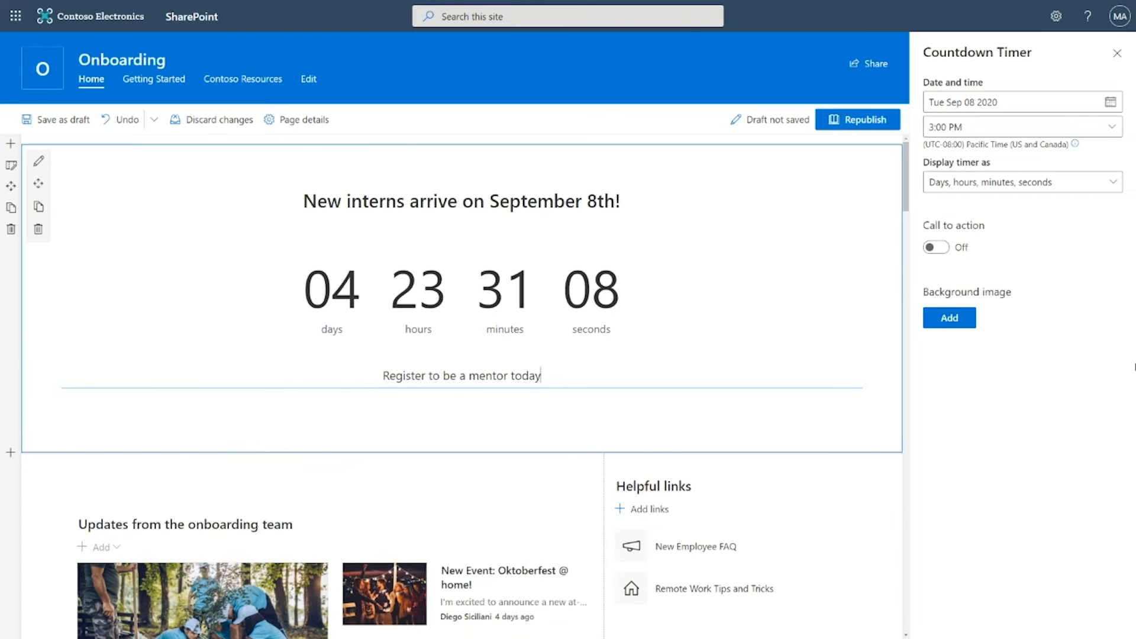
{"action": "left_click", "coordinate": [942, 246]}
{"action": "left_click", "coordinate": [962, 289]}
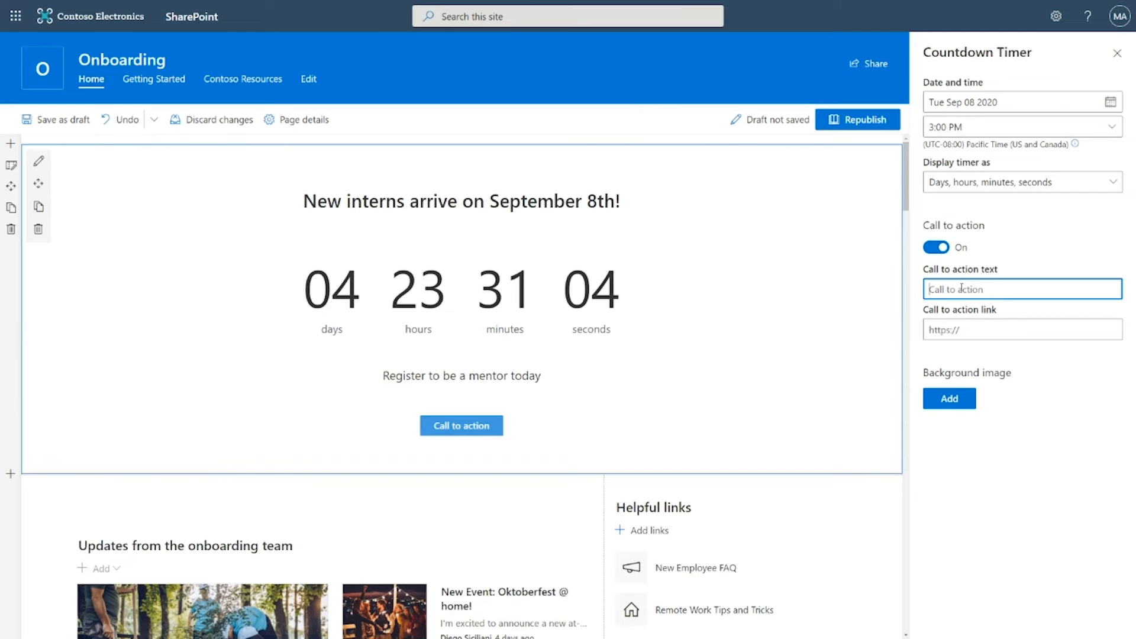
{"action": "type", "text": "Register"}
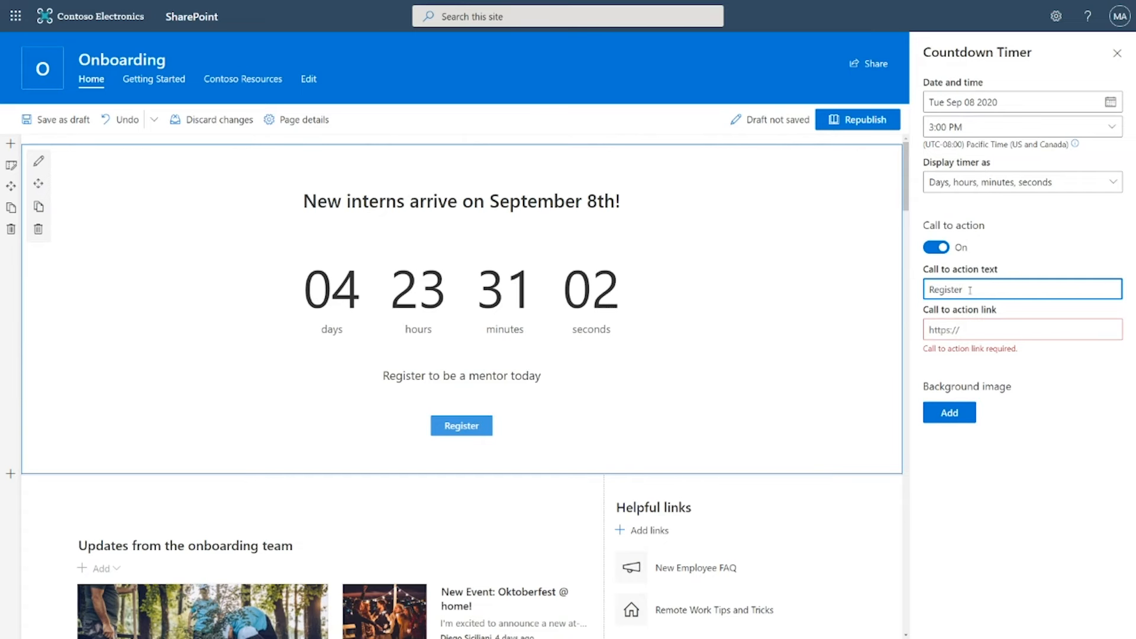
{"action": "left_click", "coordinate": [930, 329]}
{"action": "type", "text": "www.m"}
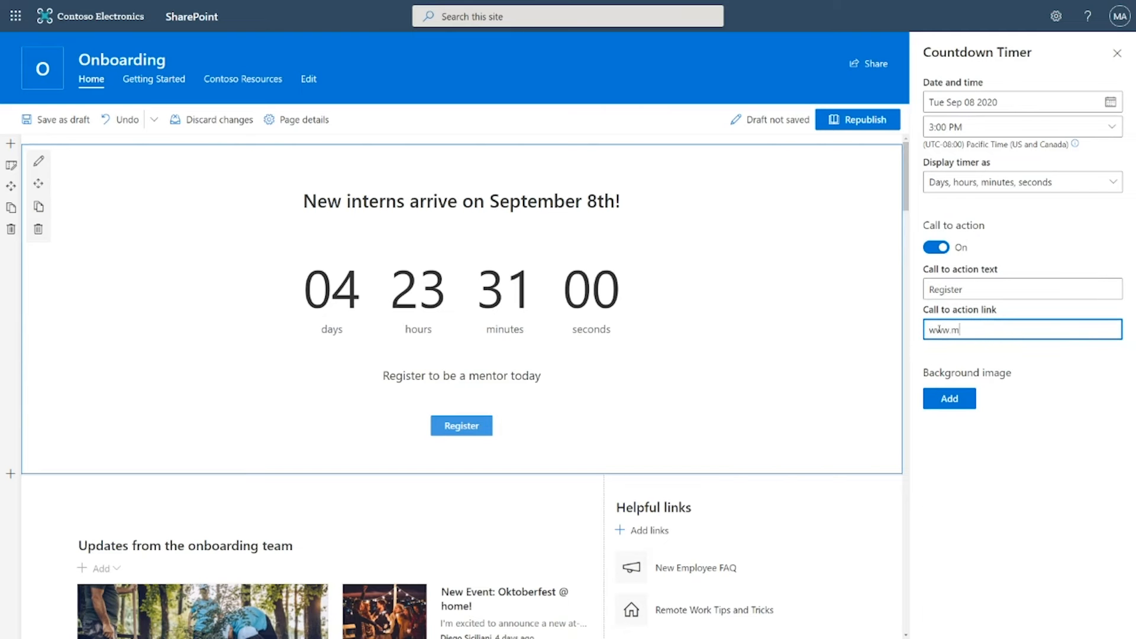
{"action": "type", "text": "icrosoft.com"}
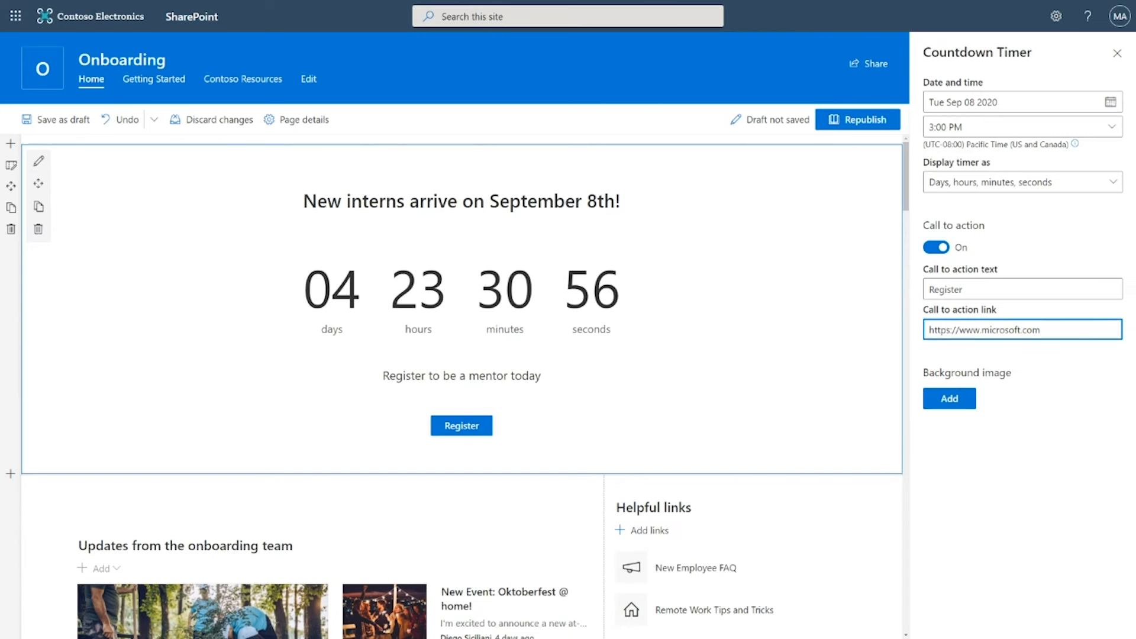
Search the stock images for "grad" and insert the sunlit photo of smiling graduates in caps as the countdown timer's background.
{"action": "left_click", "coordinate": [956, 400]}
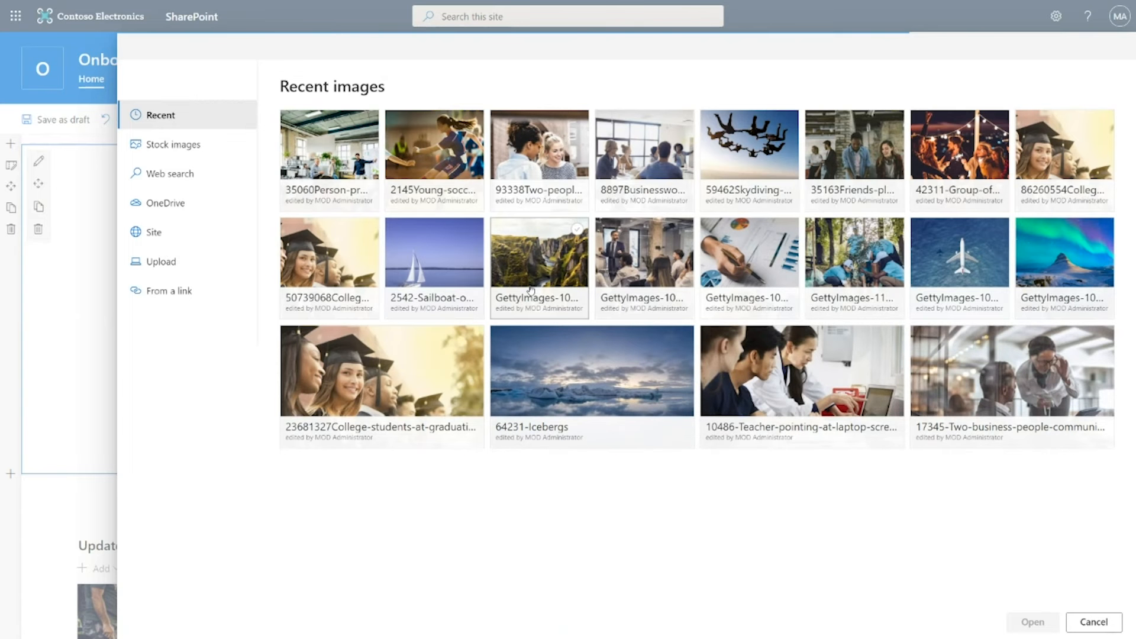
{"action": "left_click", "coordinate": [179, 145]}
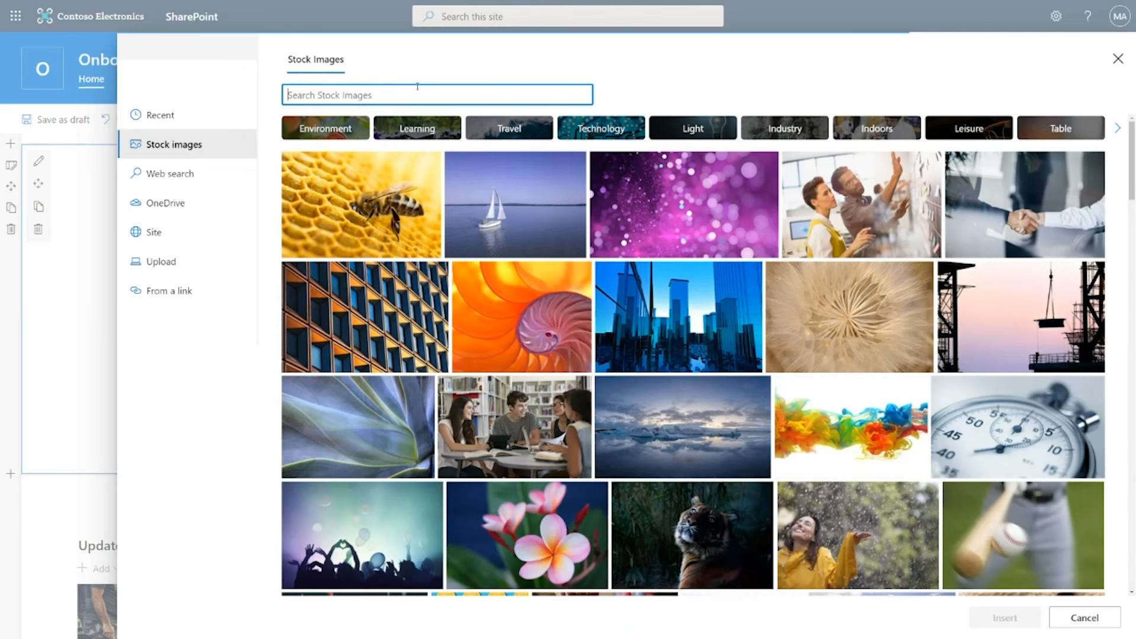
{"action": "type", "text": "grad"}
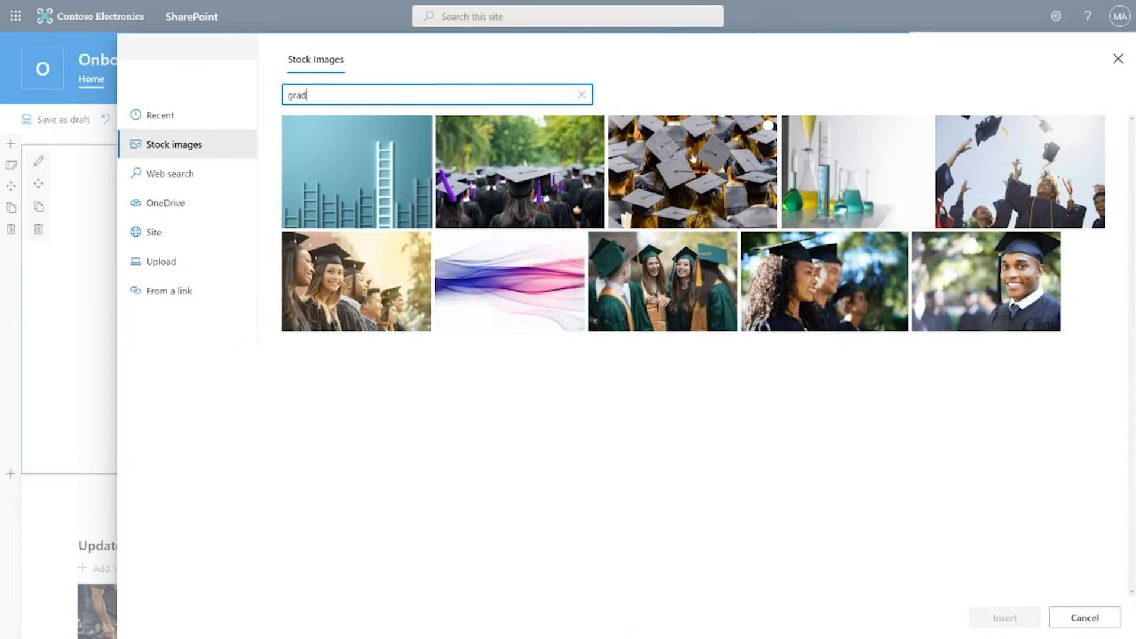
{"action": "left_click", "coordinate": [354, 285]}
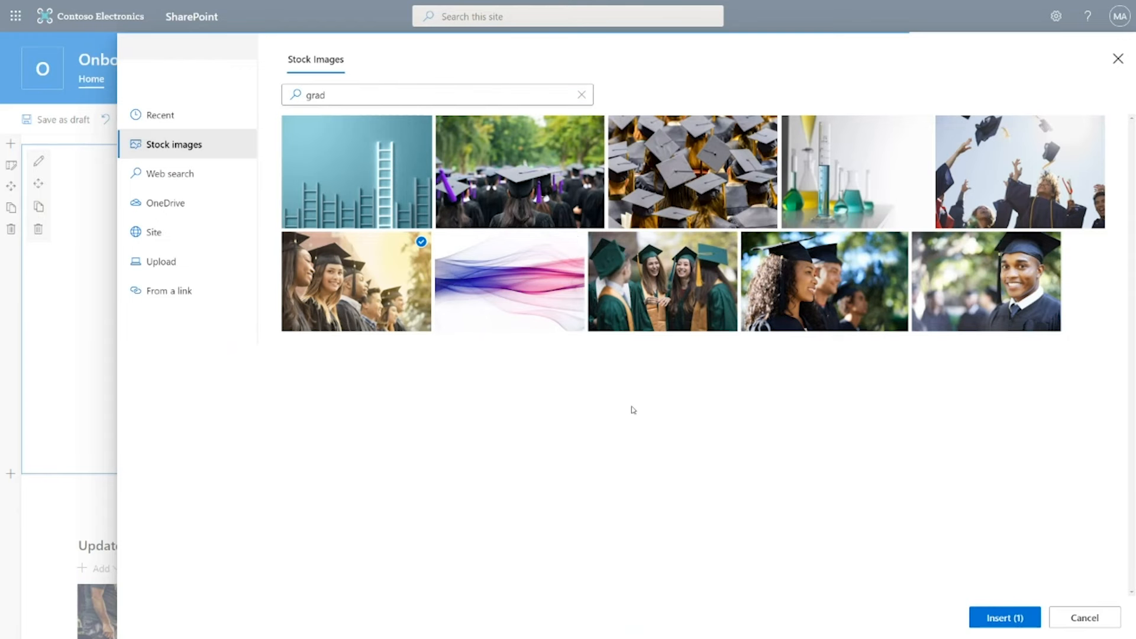
{"action": "left_click", "coordinate": [1006, 618]}
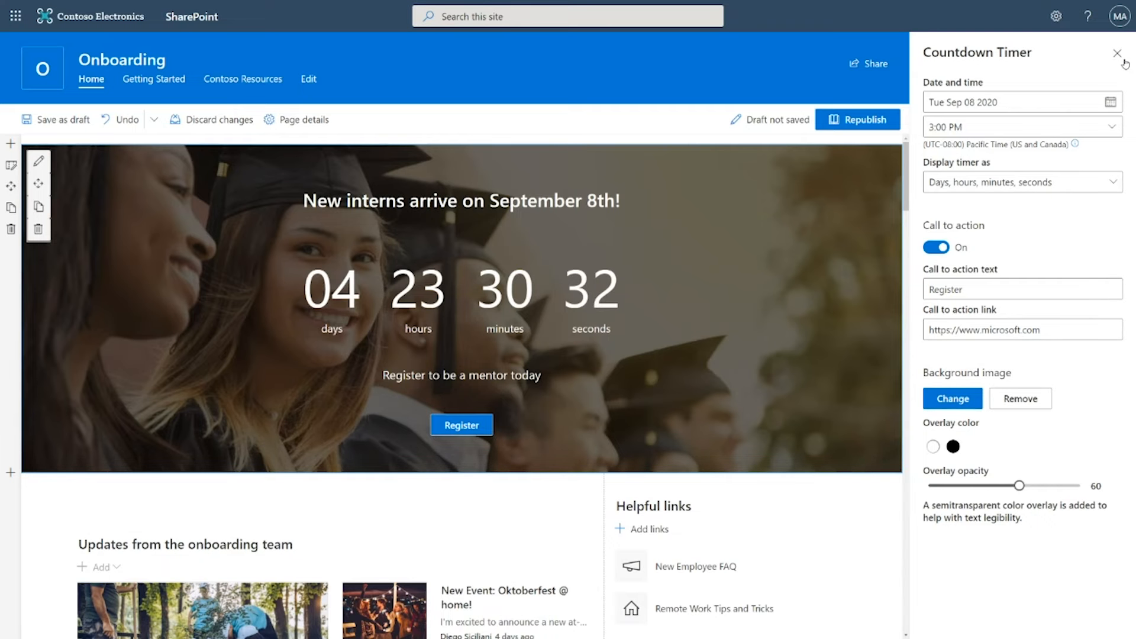
{"action": "left_click", "coordinate": [1117, 54]}
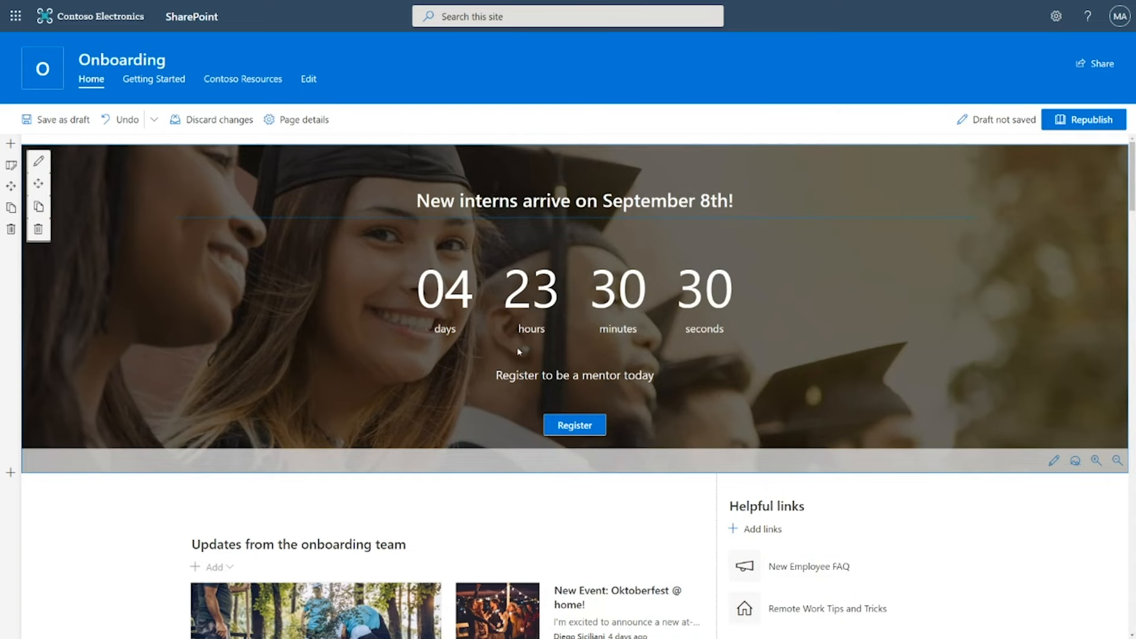
Change the Helpful links web part to the Button layout with the Fill color button appearance.
{"action": "scroll", "coordinate": [508, 349], "scroll_direction": "down", "scroll_amount": 3}
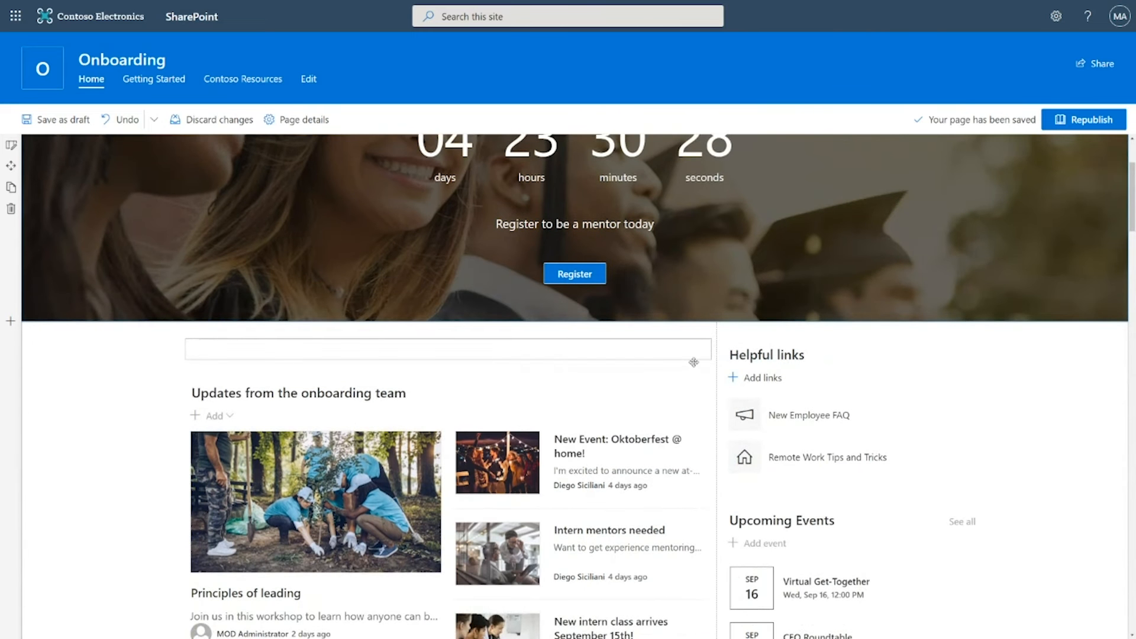
{"action": "left_click", "coordinate": [789, 362]}
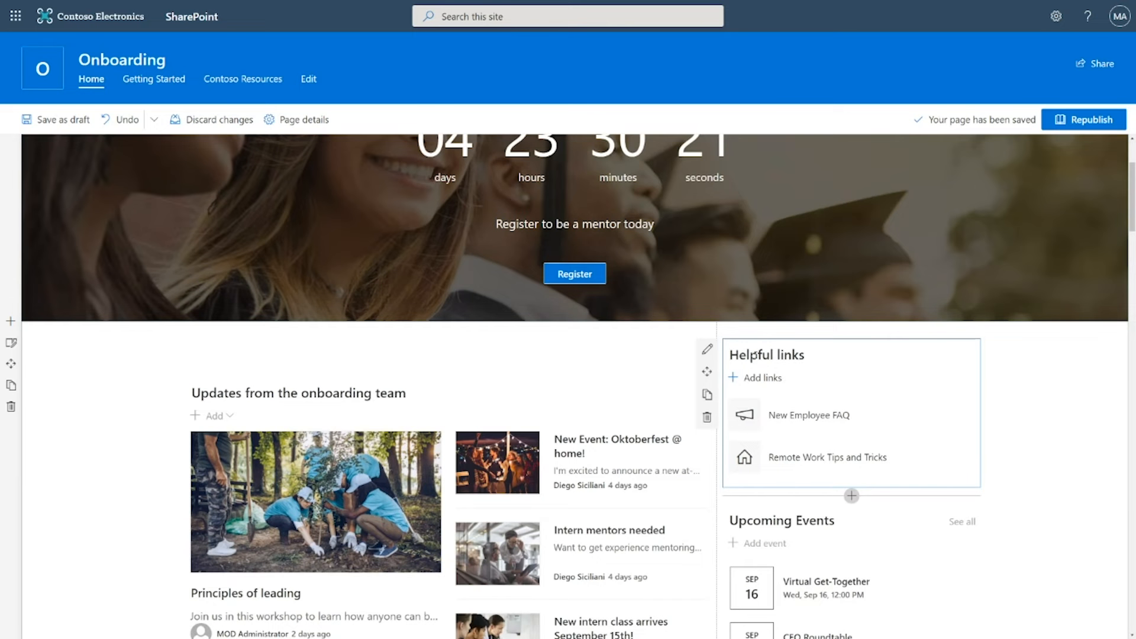
{"action": "left_click", "coordinate": [707, 349]}
{"action": "left_click", "coordinate": [960, 220]}
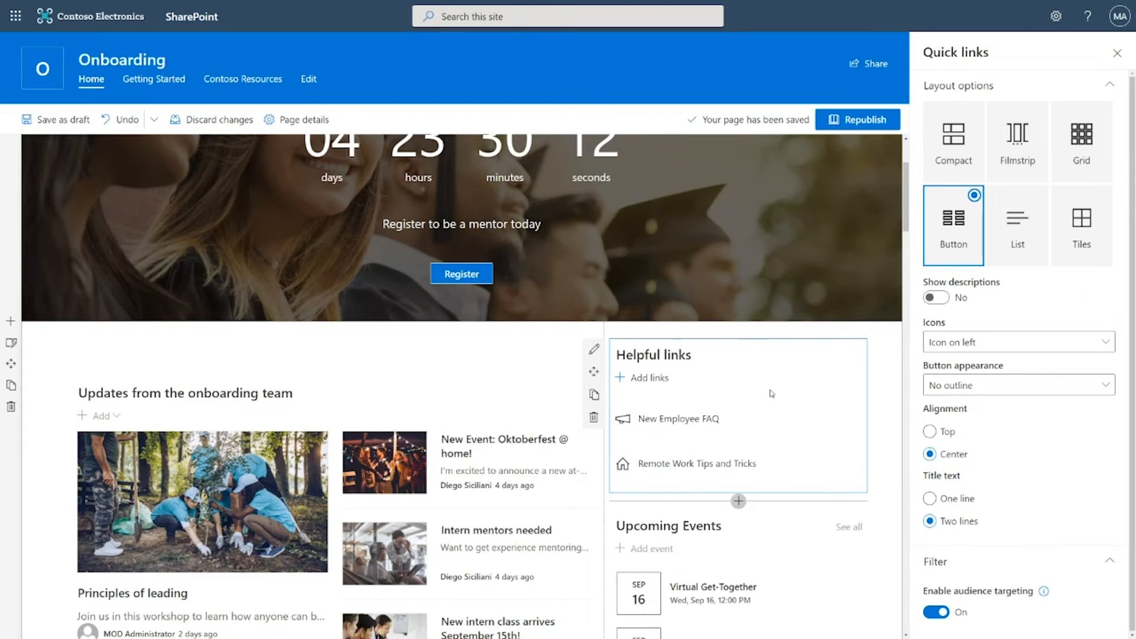
{"action": "left_click", "coordinate": [984, 385]}
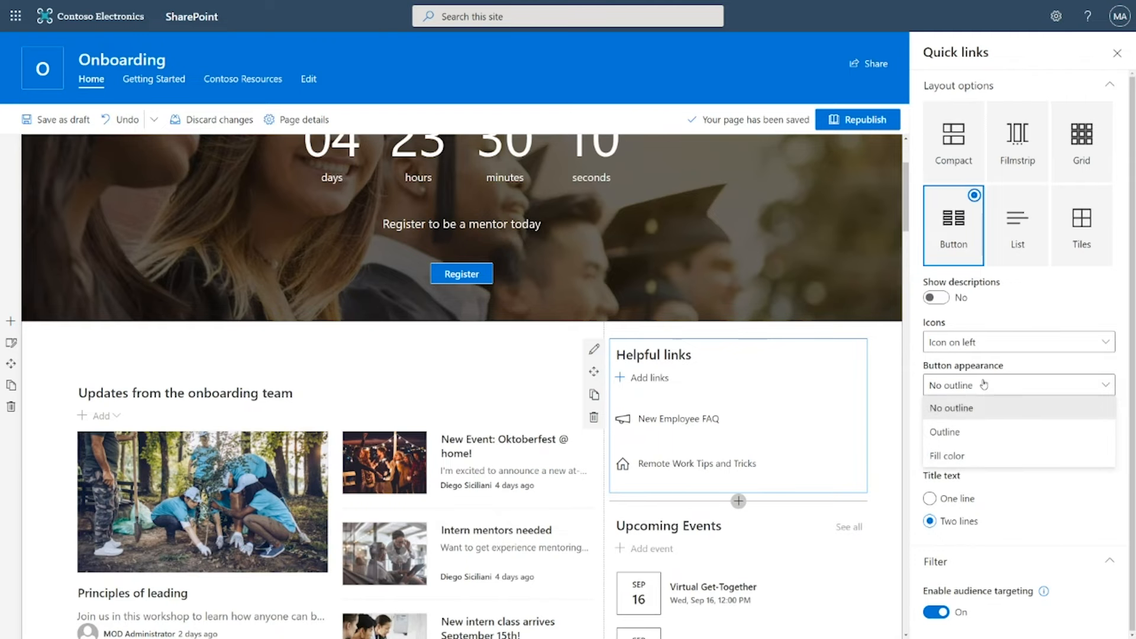
{"action": "left_click", "coordinate": [947, 456]}
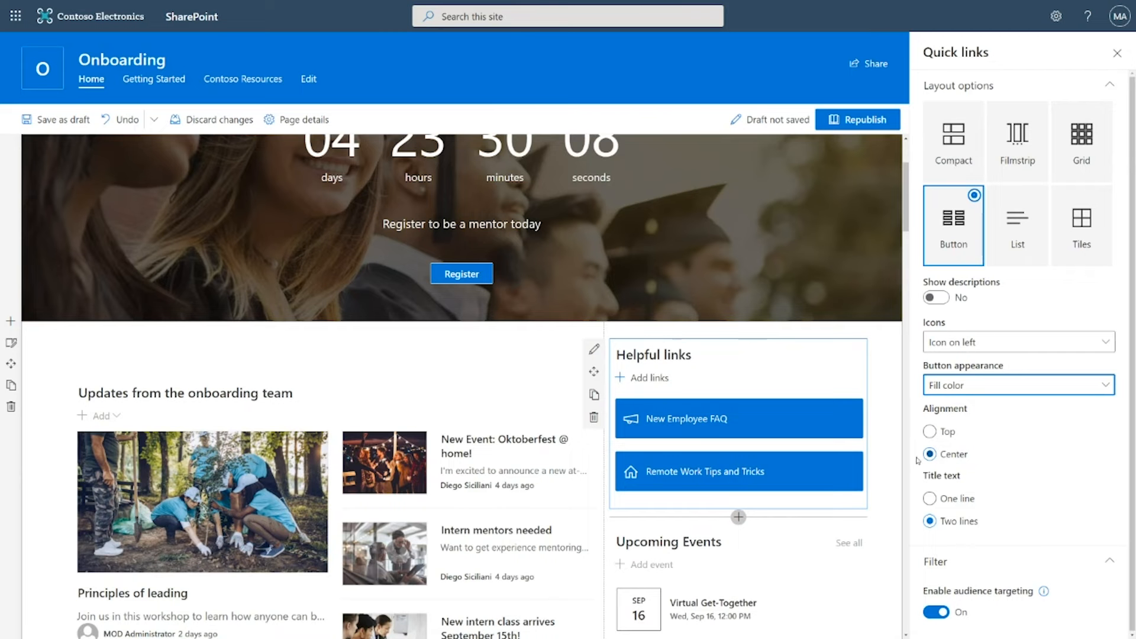
{"action": "left_click", "coordinate": [1117, 54]}
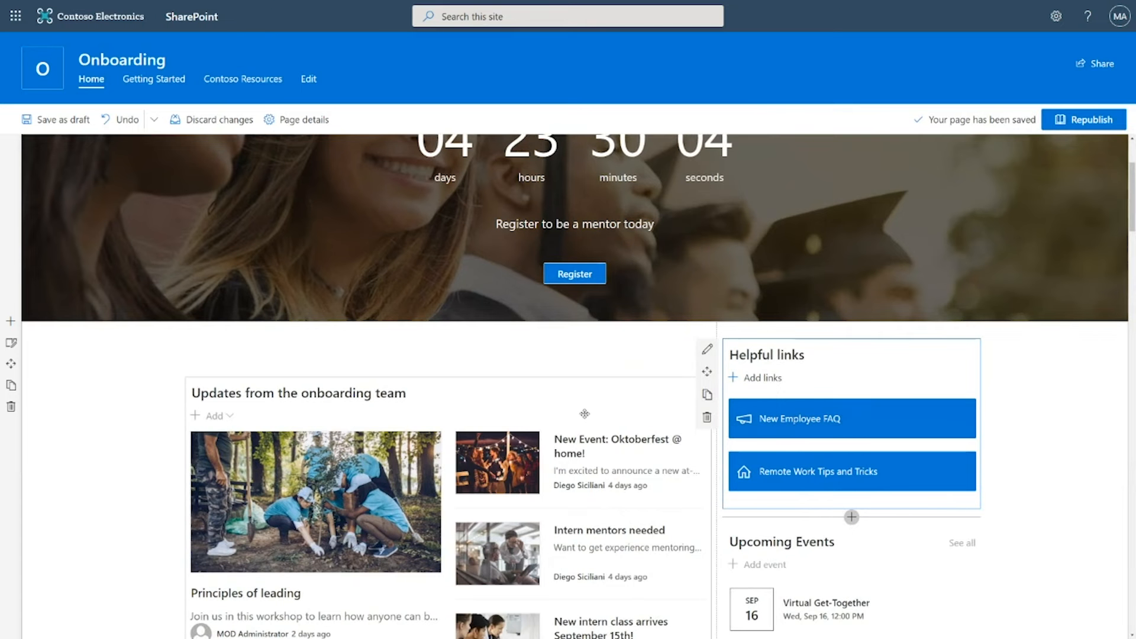
Switch the Intern Life @ Contoso image gallery from the grid to the Carousel layout.
{"action": "scroll", "coordinate": [507, 360], "scroll_direction": "down", "scroll_amount": 8}
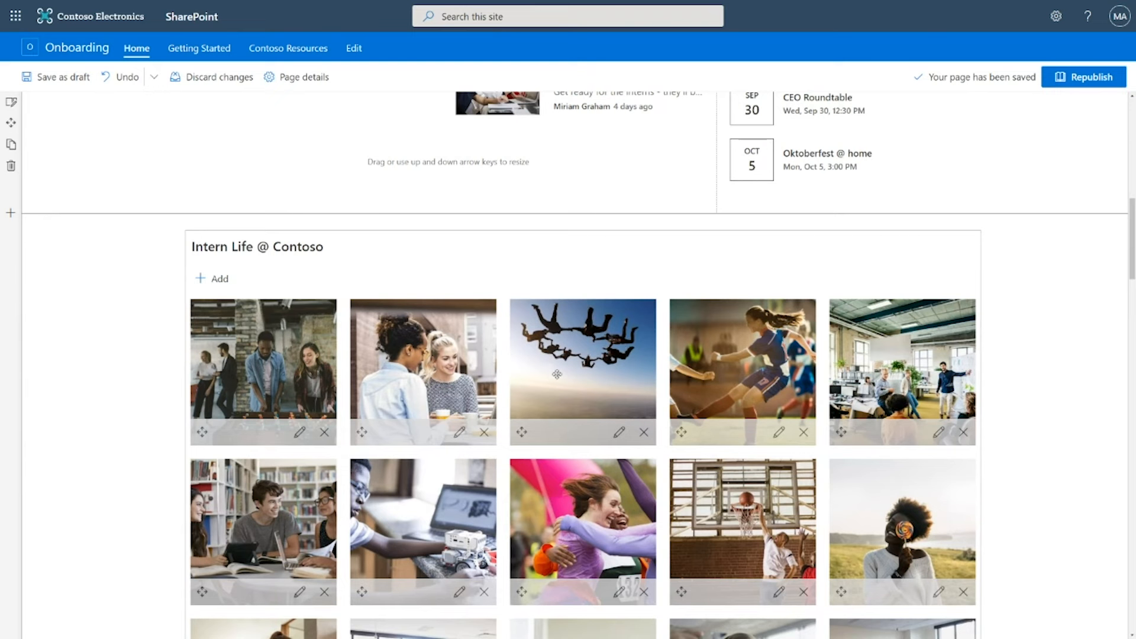
{"action": "left_click", "coordinate": [225, 253]}
{"action": "left_click", "coordinate": [169, 103]}
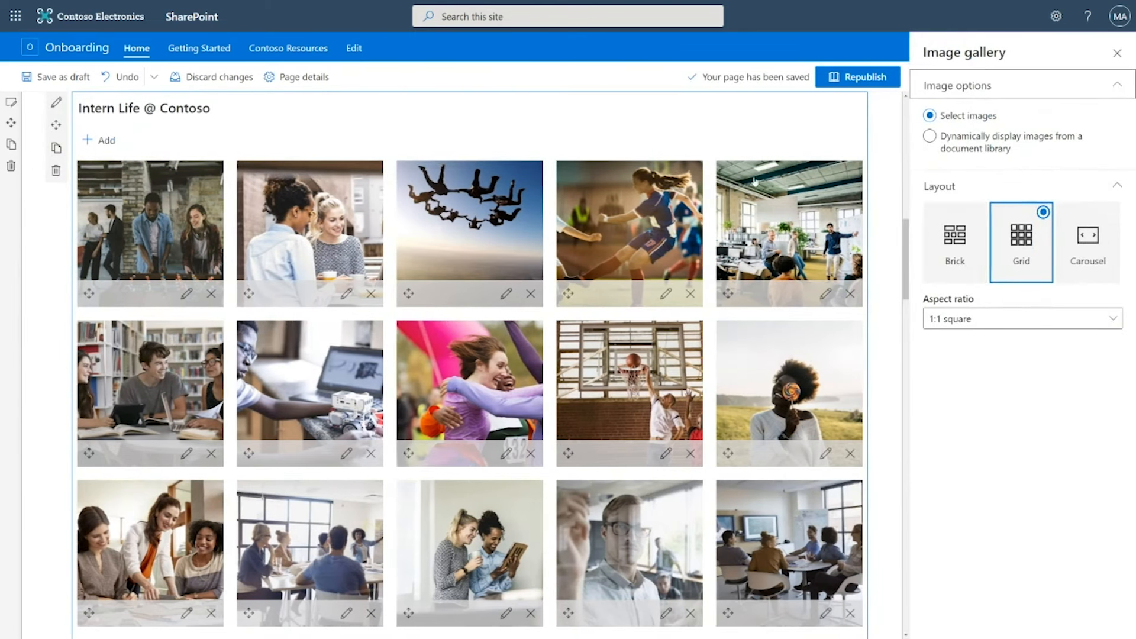
{"action": "left_click", "coordinate": [1083, 237]}
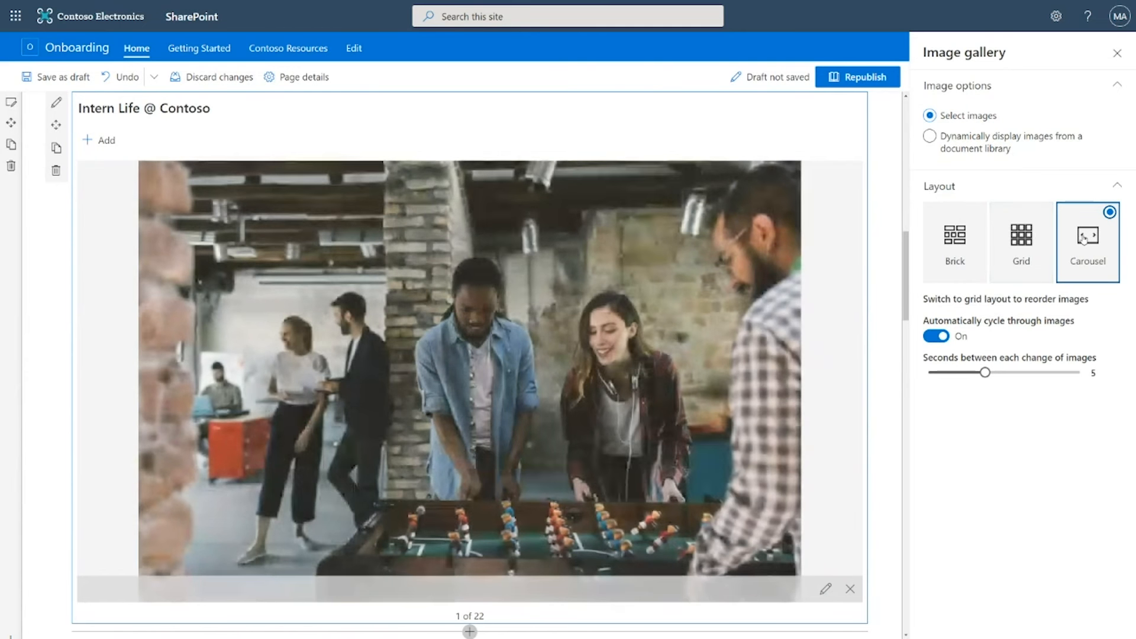
{"action": "mouse_move", "coordinate": [473, 380]}
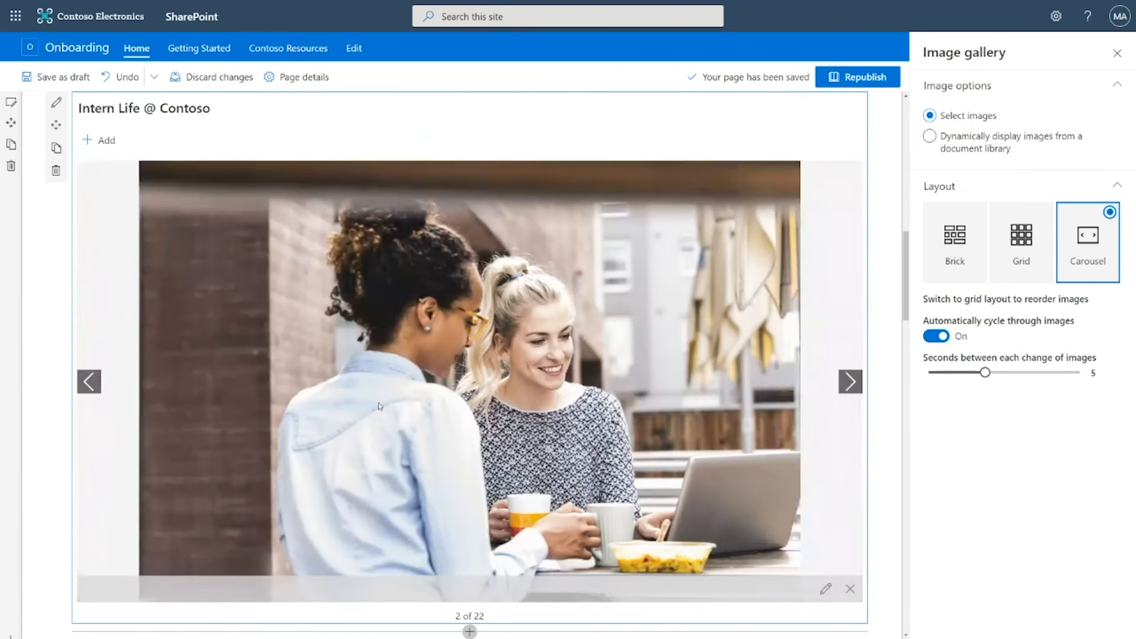
Give the image gallery's section the solid blue section background.
{"action": "left_click", "coordinate": [11, 106]}
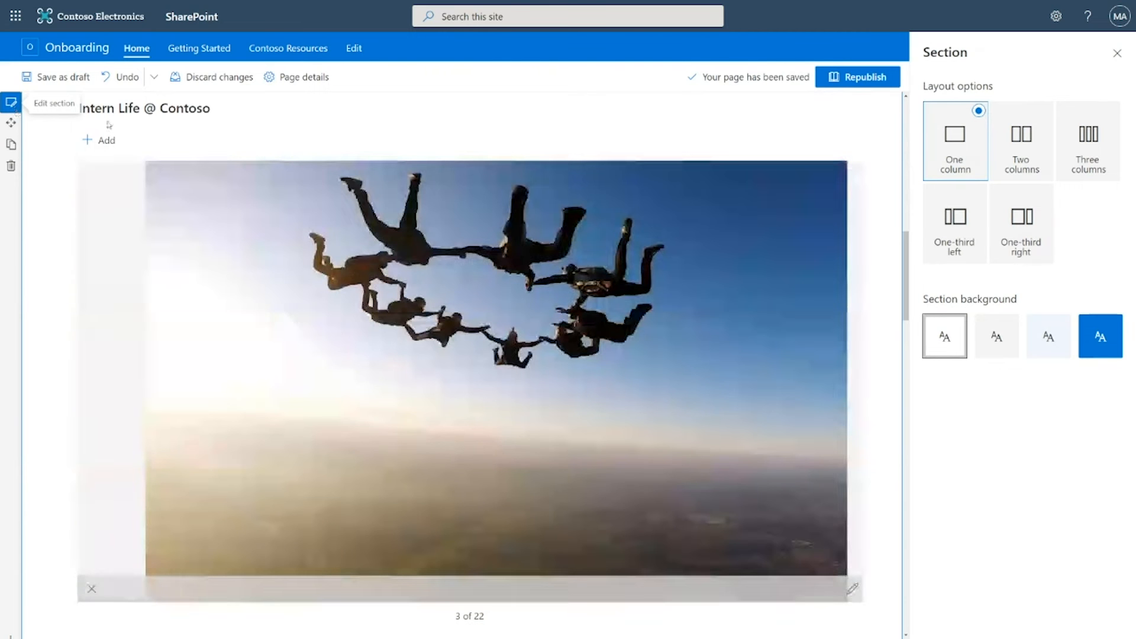
{"action": "left_click", "coordinate": [1098, 340]}
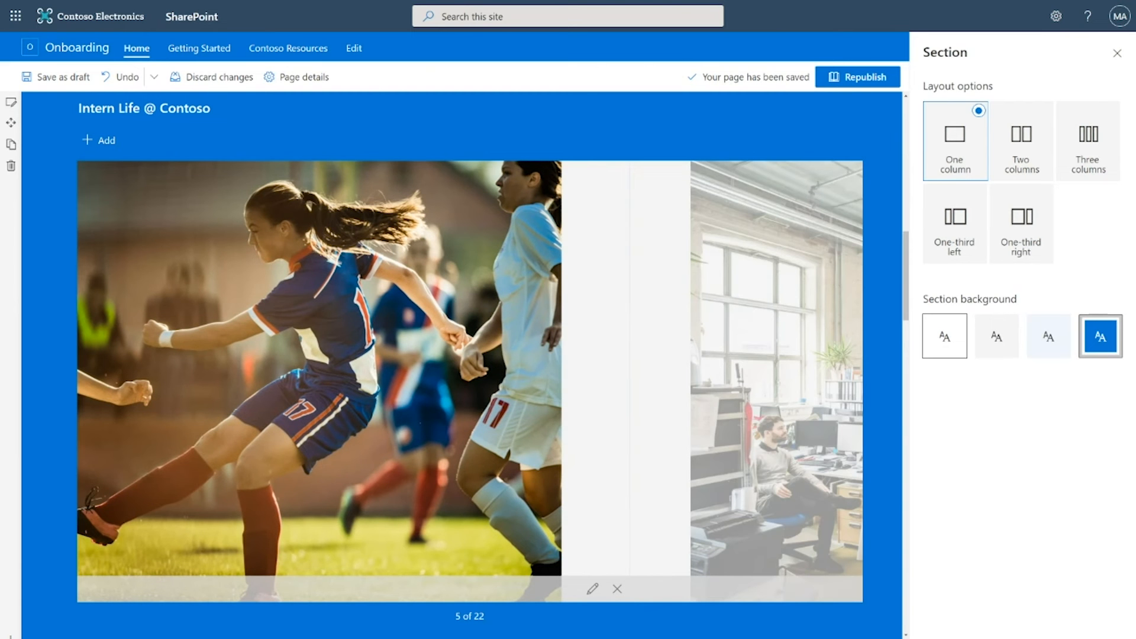
{"action": "scroll", "coordinate": [350, 614], "scroll_direction": "down", "scroll_amount": 3}
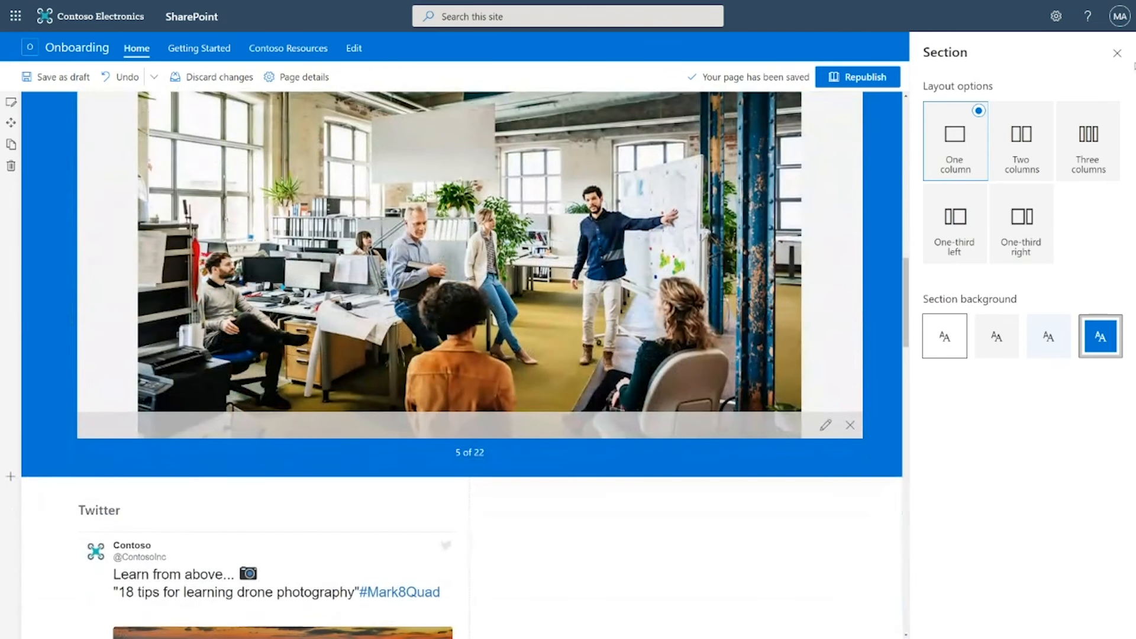
{"action": "left_click", "coordinate": [1121, 58]}
Add the Yammer Conversations web part to the empty column beside the Twitter feed.
{"action": "scroll", "coordinate": [700, 299], "scroll_direction": "down", "scroll_amount": 5}
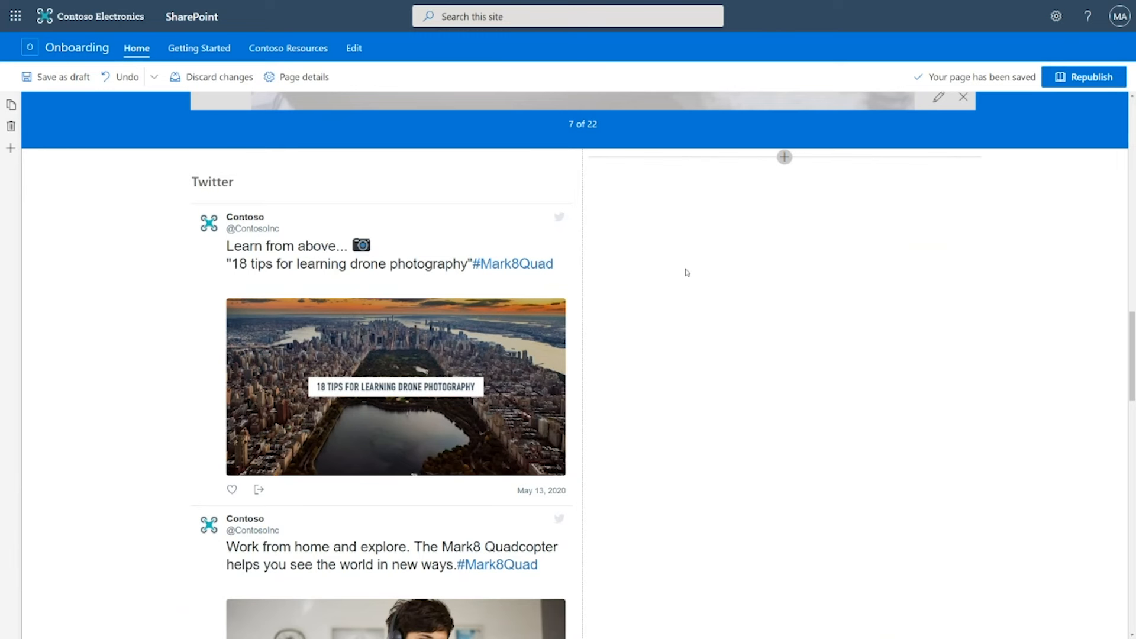
{"action": "left_click", "coordinate": [784, 158]}
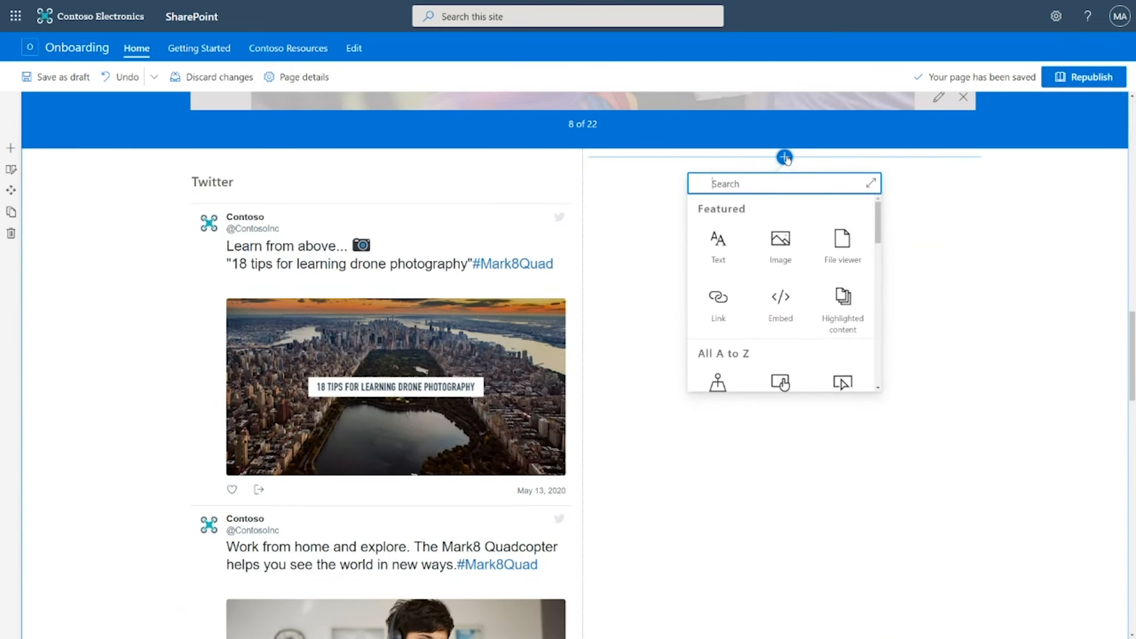
{"action": "type", "text": "yammer"}
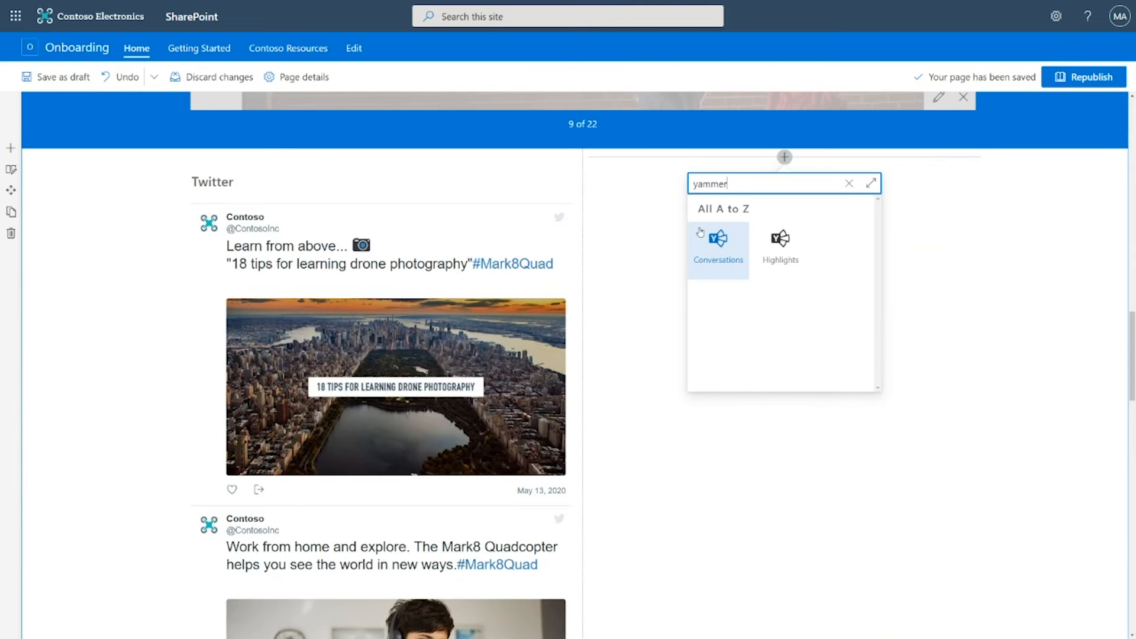
{"action": "left_click", "coordinate": [710, 239]}
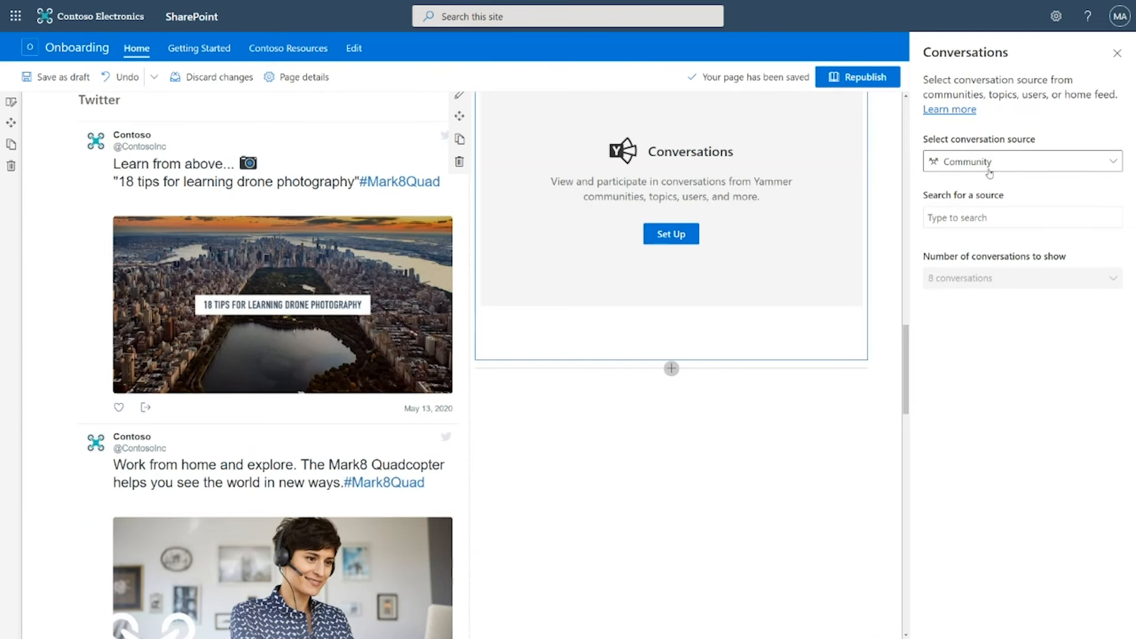
Set the Conversations web part's source to the Contoso Onboarding community and look over the conversations beside the Twitter feed.
{"action": "left_click", "coordinate": [952, 217]}
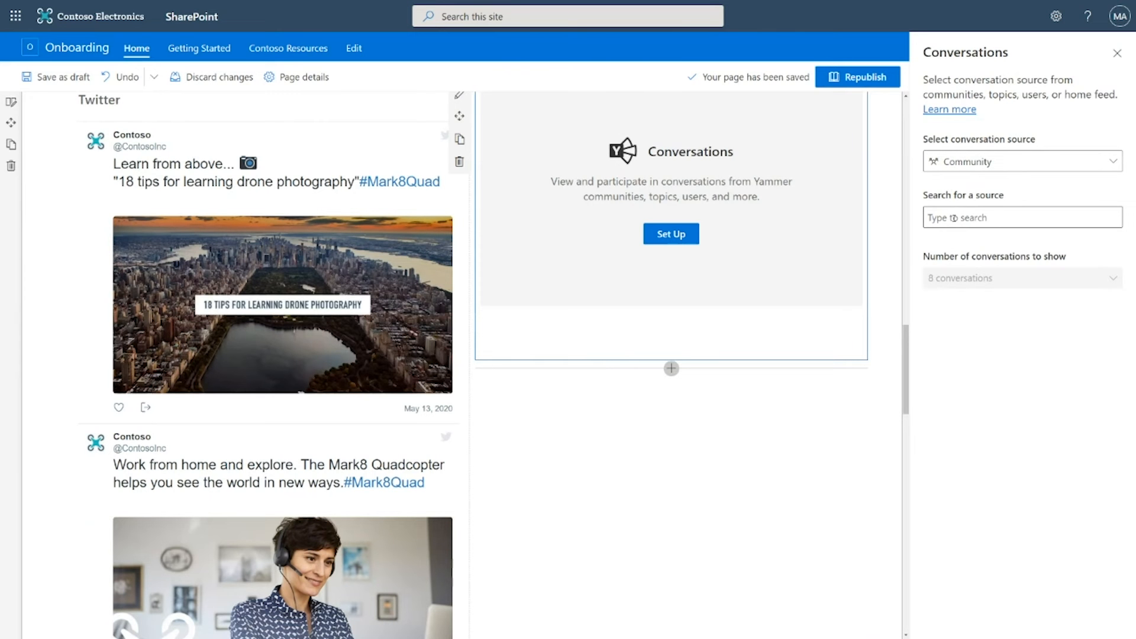
{"action": "type", "text": "on"}
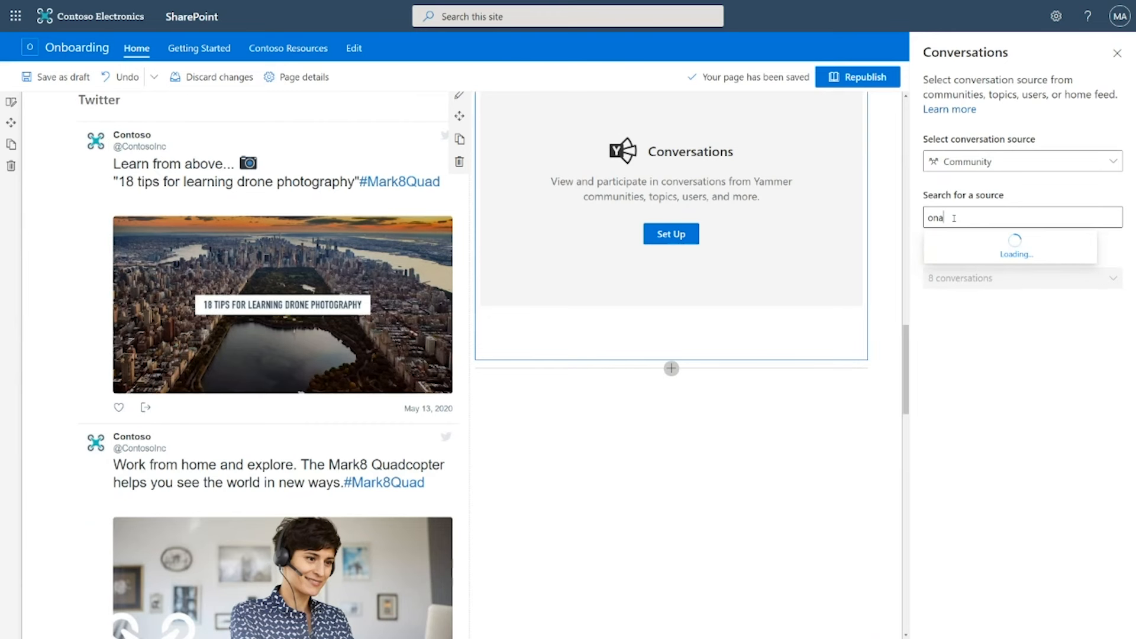
{"action": "type", "text": "boarding"}
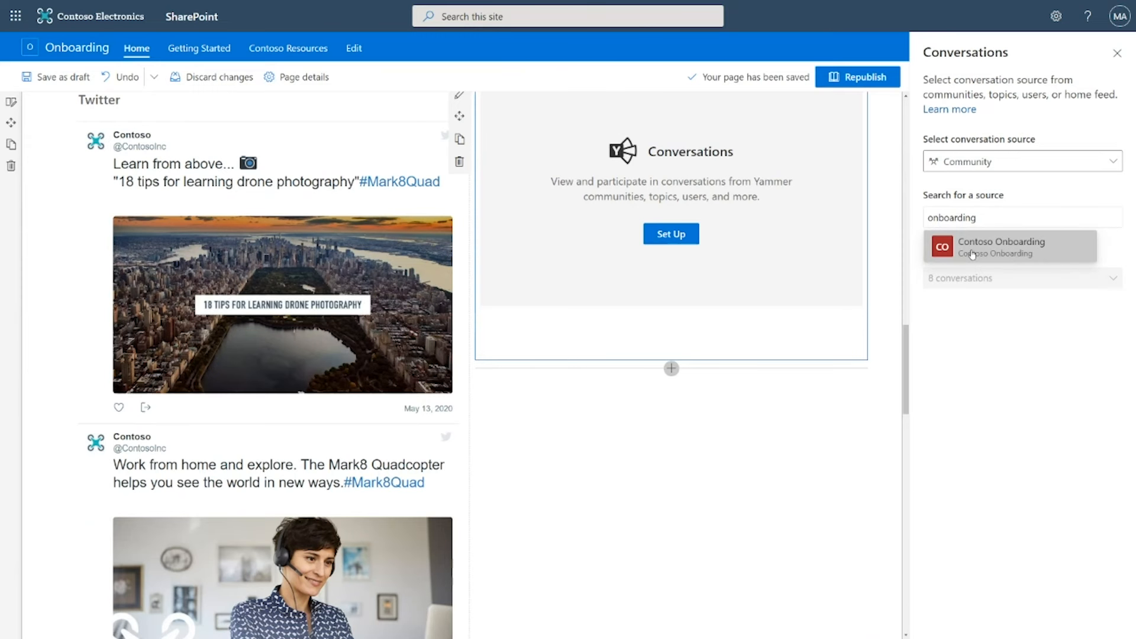
{"action": "left_click", "coordinate": [972, 253]}
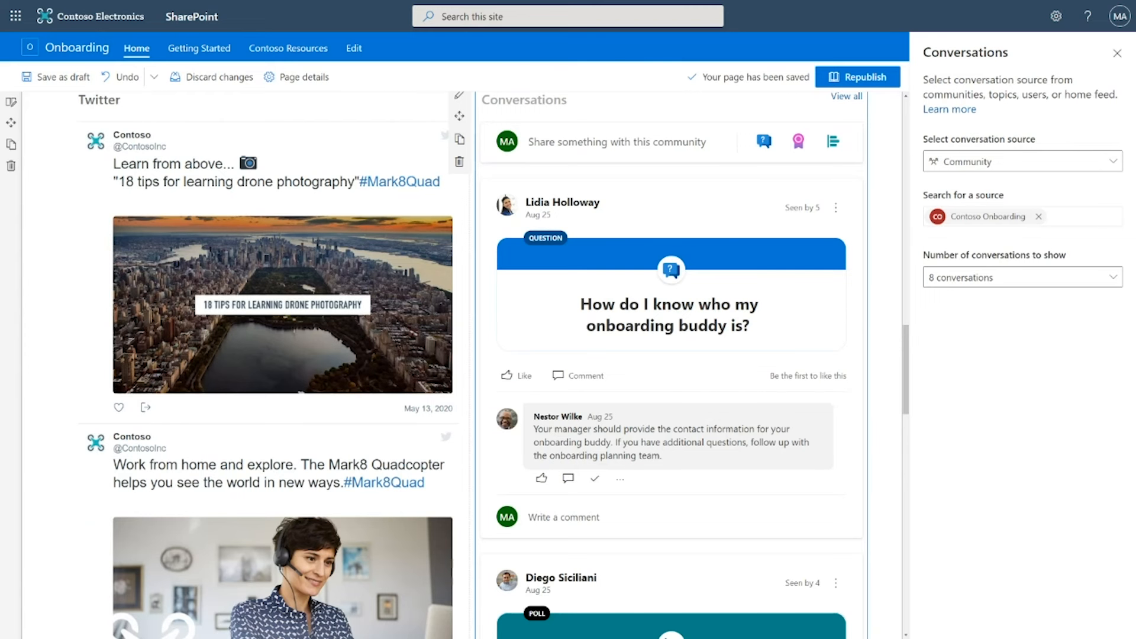
{"action": "scroll", "coordinate": [355, 473], "scroll_direction": "down", "scroll_amount": 1}
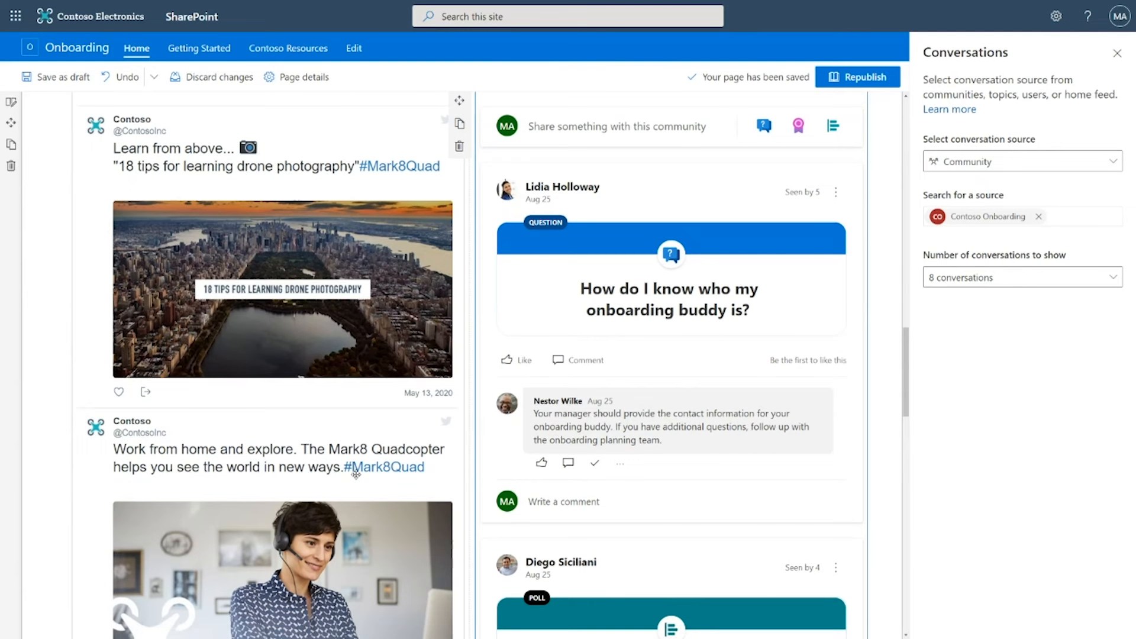
{"action": "scroll", "coordinate": [356, 474], "scroll_direction": "down", "scroll_amount": 3}
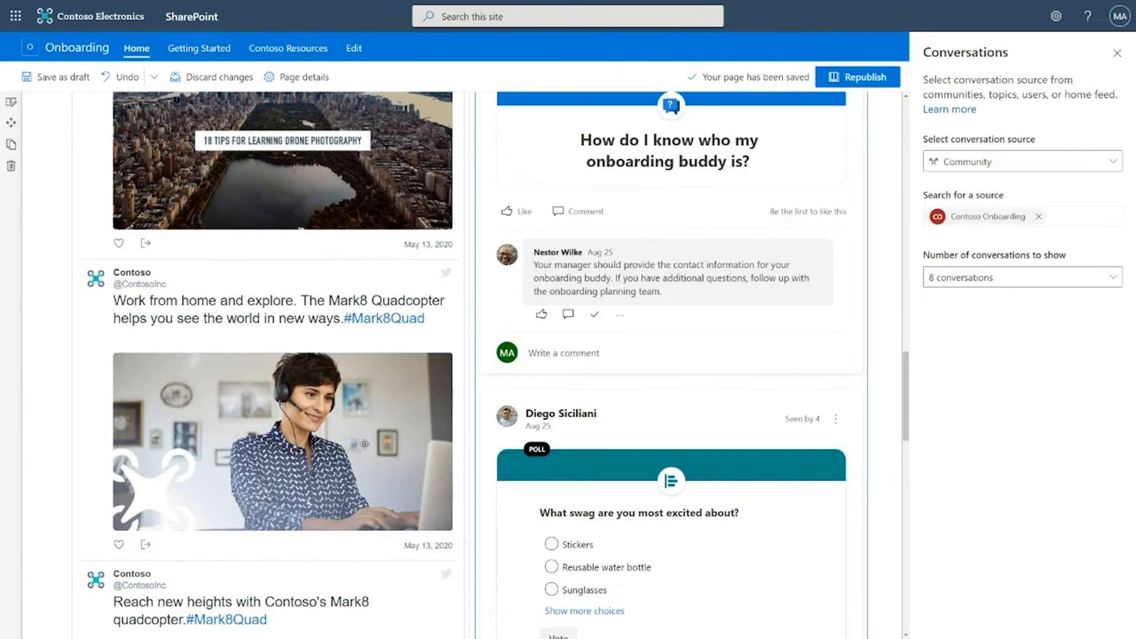
{"action": "left_click", "coordinate": [1118, 56]}
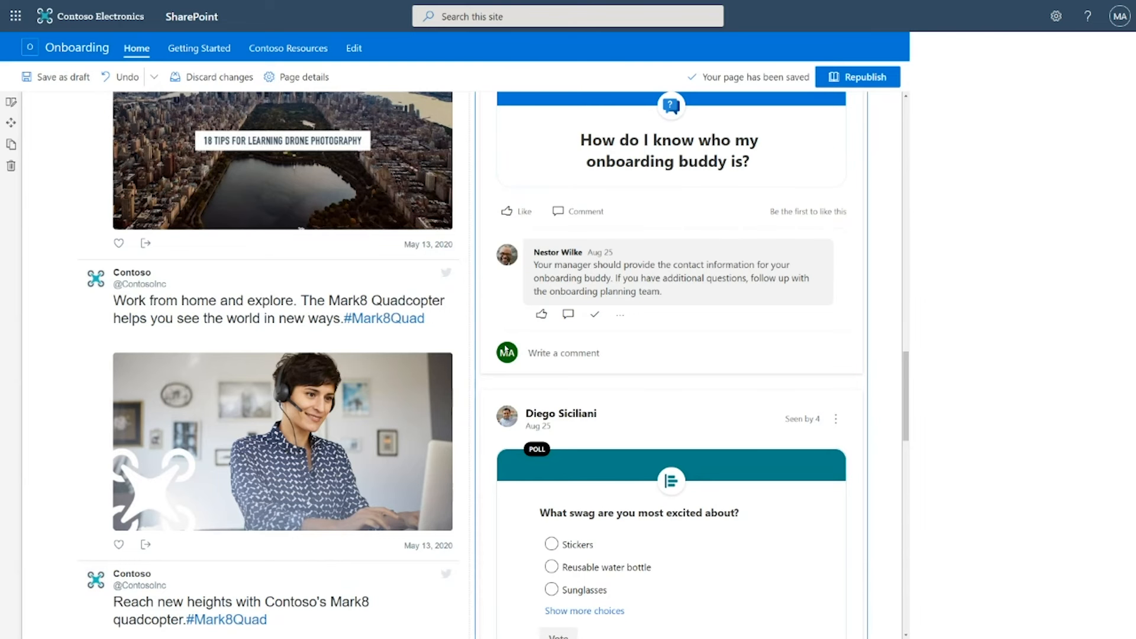
{"action": "scroll", "coordinate": [579, 317], "scroll_direction": "up", "scroll_amount": 7}
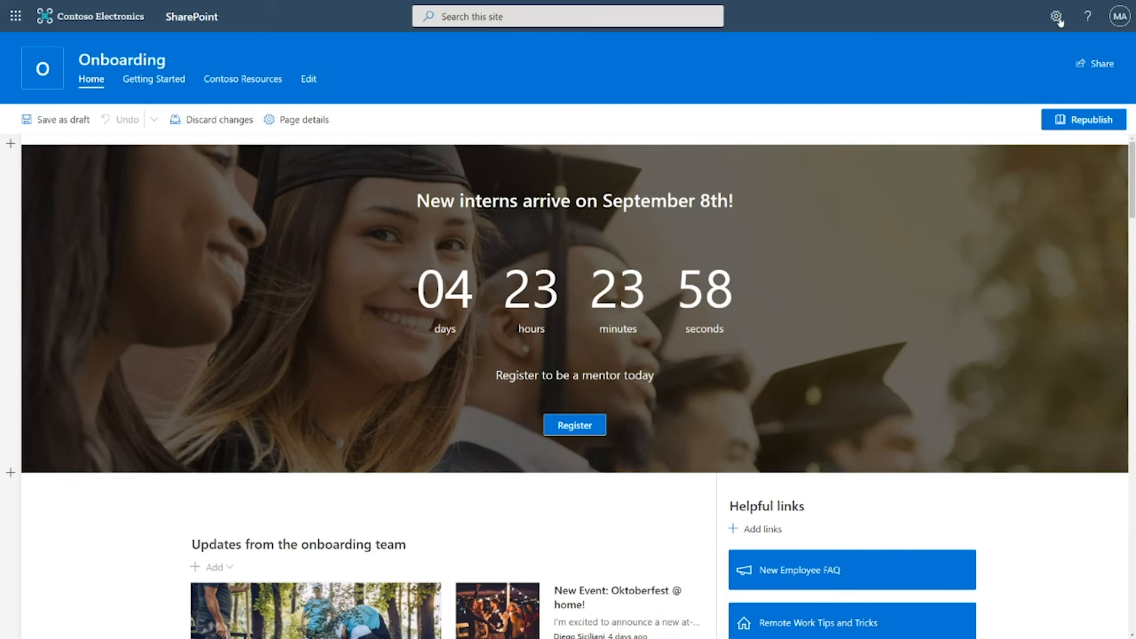
Change the site's theme to Teal and save it.
{"action": "left_click", "coordinate": [1057, 18]}
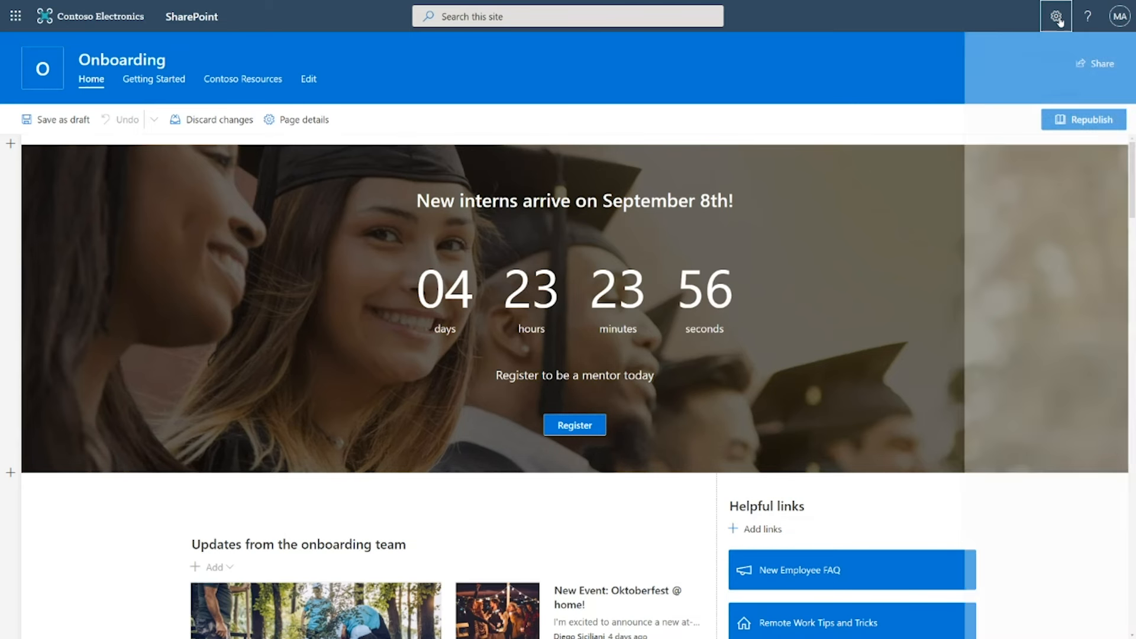
{"action": "left_click", "coordinate": [977, 199]}
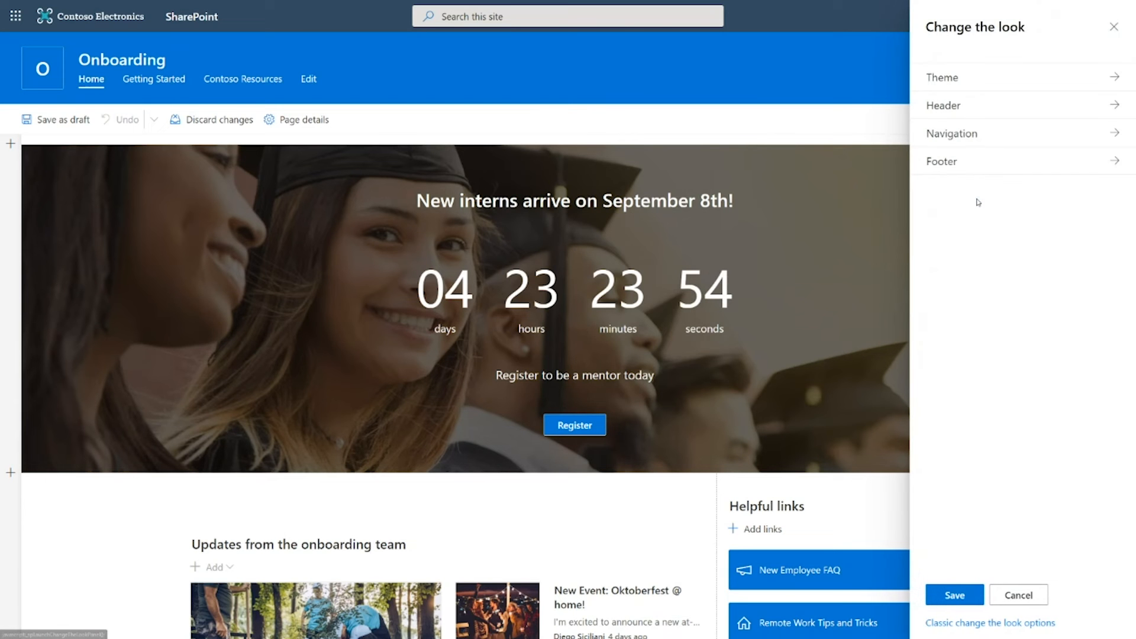
{"action": "left_click", "coordinate": [995, 82]}
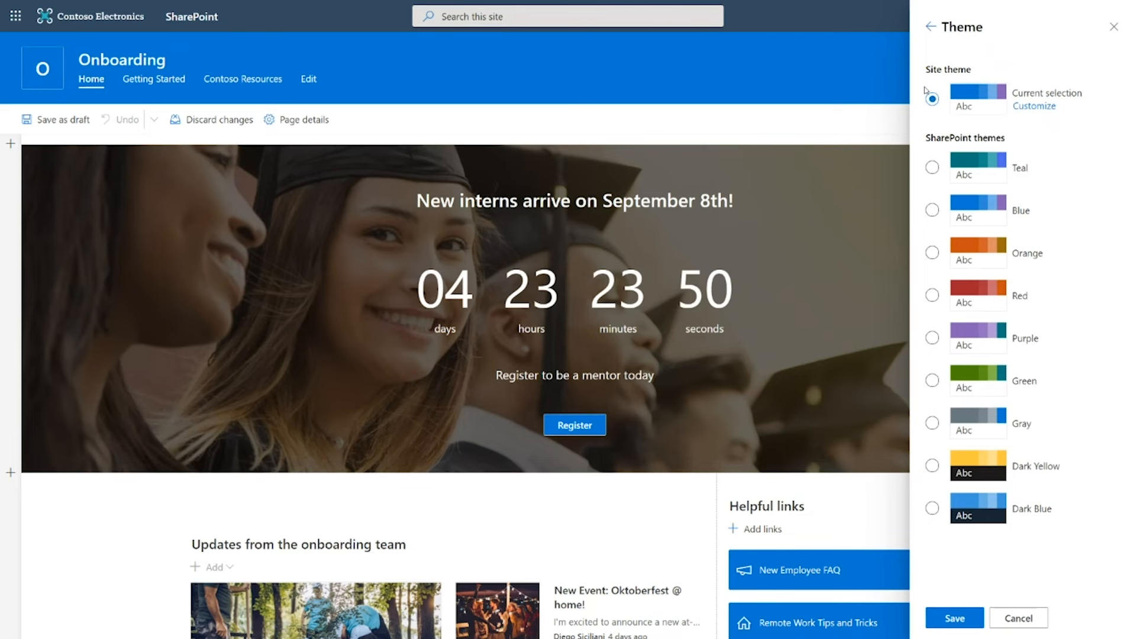
{"action": "left_click", "coordinate": [933, 168]}
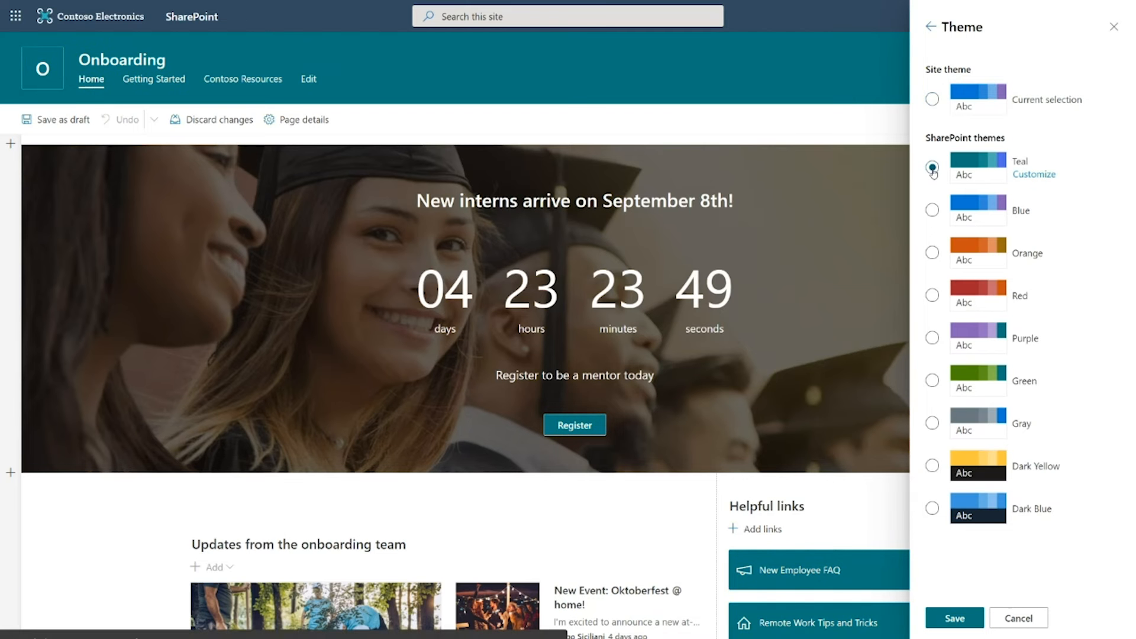
{"action": "left_click", "coordinate": [952, 622]}
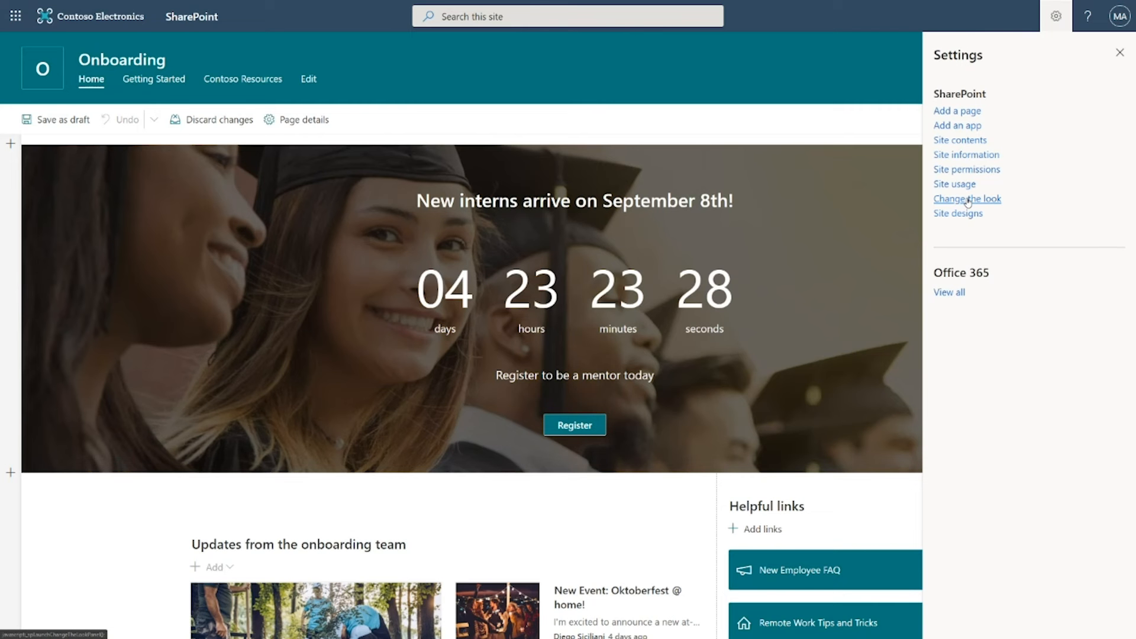
Switch the site header to the Compact layout, save it and close the settings.
{"action": "left_click", "coordinate": [968, 200]}
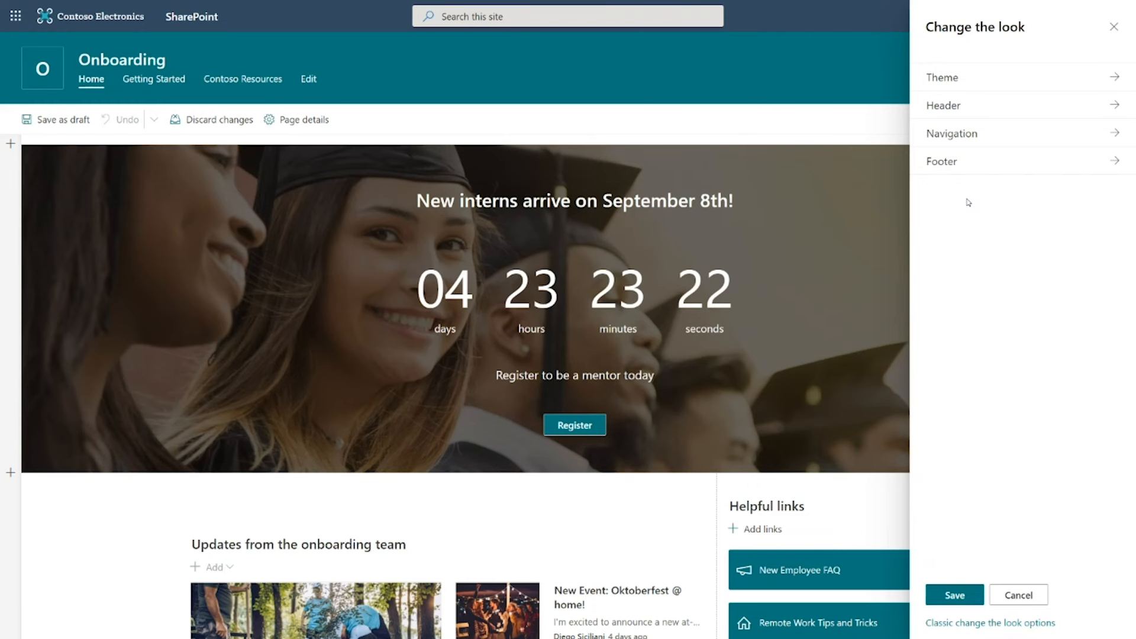
{"action": "left_click", "coordinate": [985, 108]}
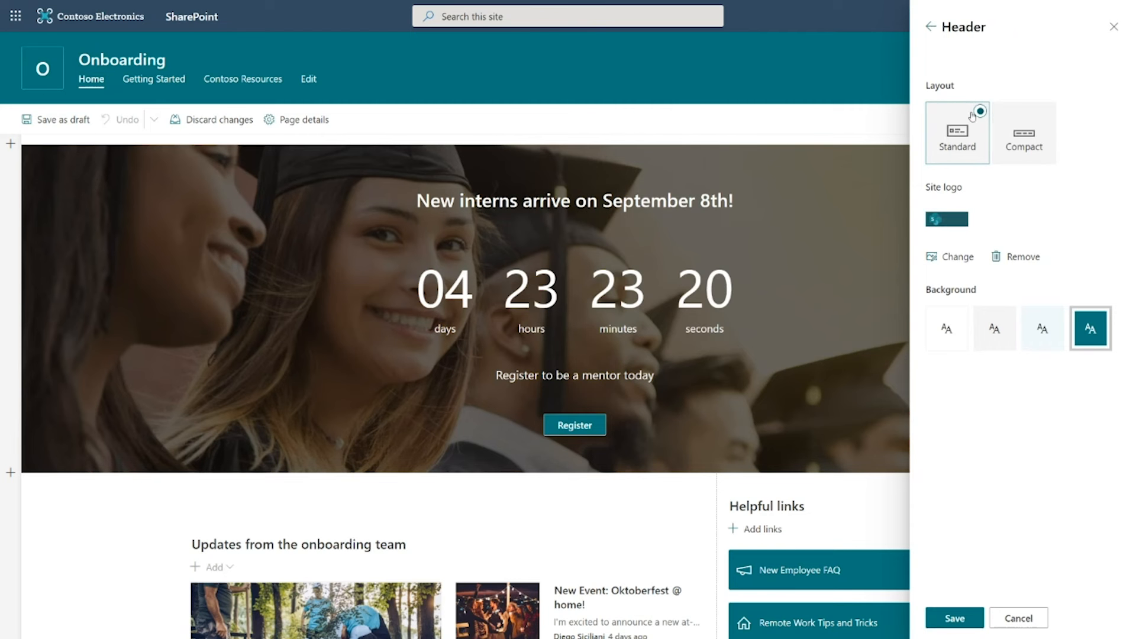
{"action": "left_click", "coordinate": [1024, 128]}
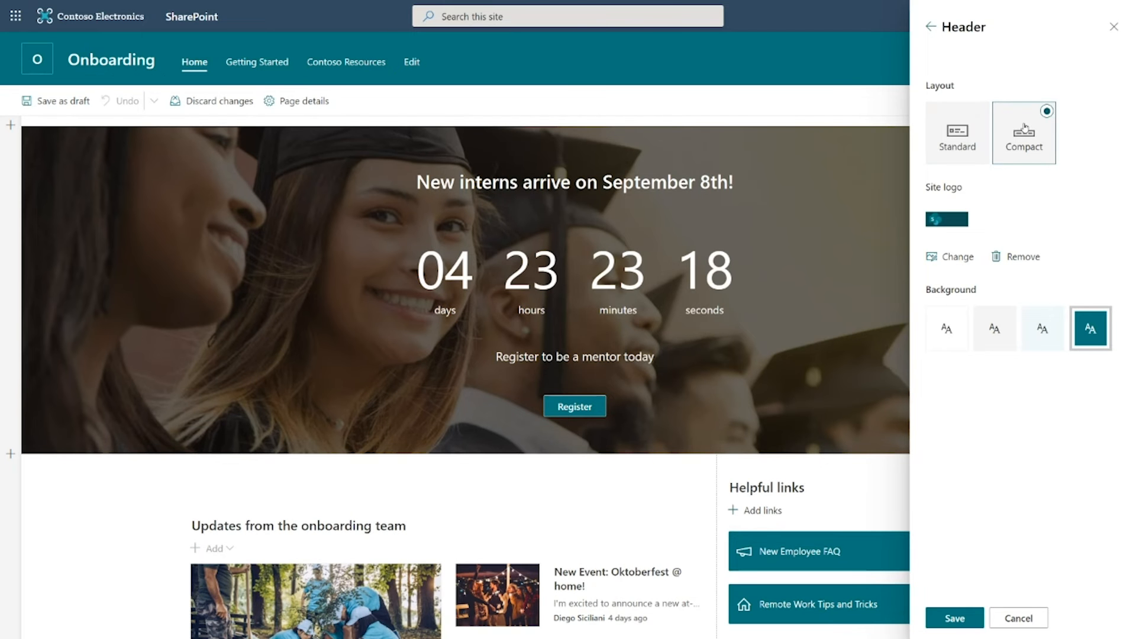
{"action": "left_click", "coordinate": [946, 620]}
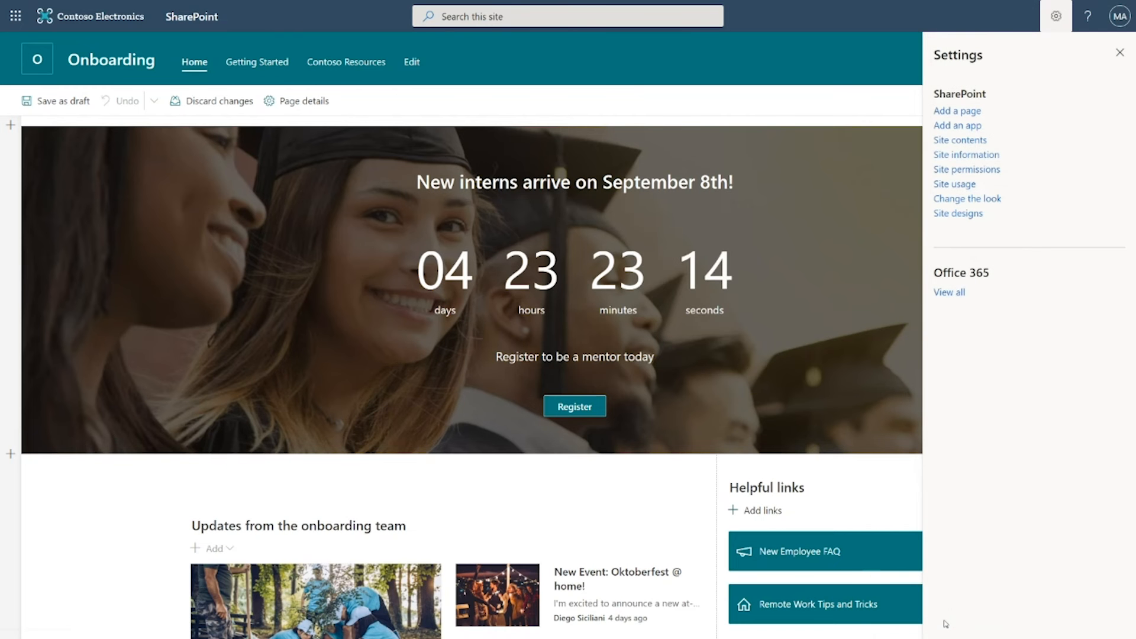
{"action": "left_click", "coordinate": [1120, 54]}
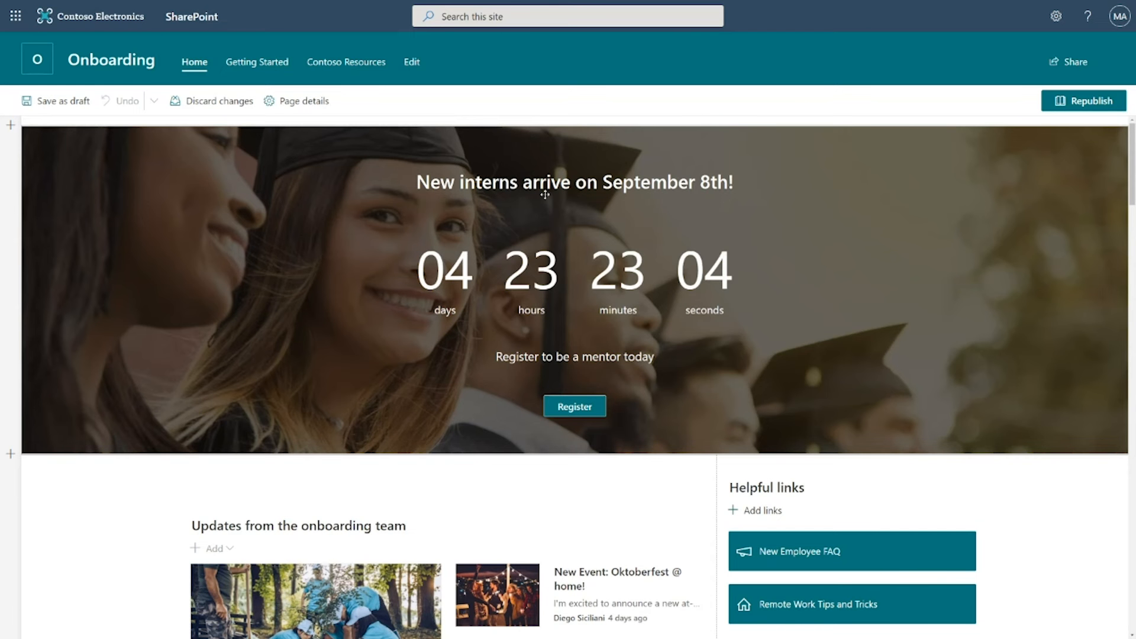
{"action": "left_click", "coordinate": [412, 63]}
{"action": "mouse_move", "coordinate": [77, 157]}
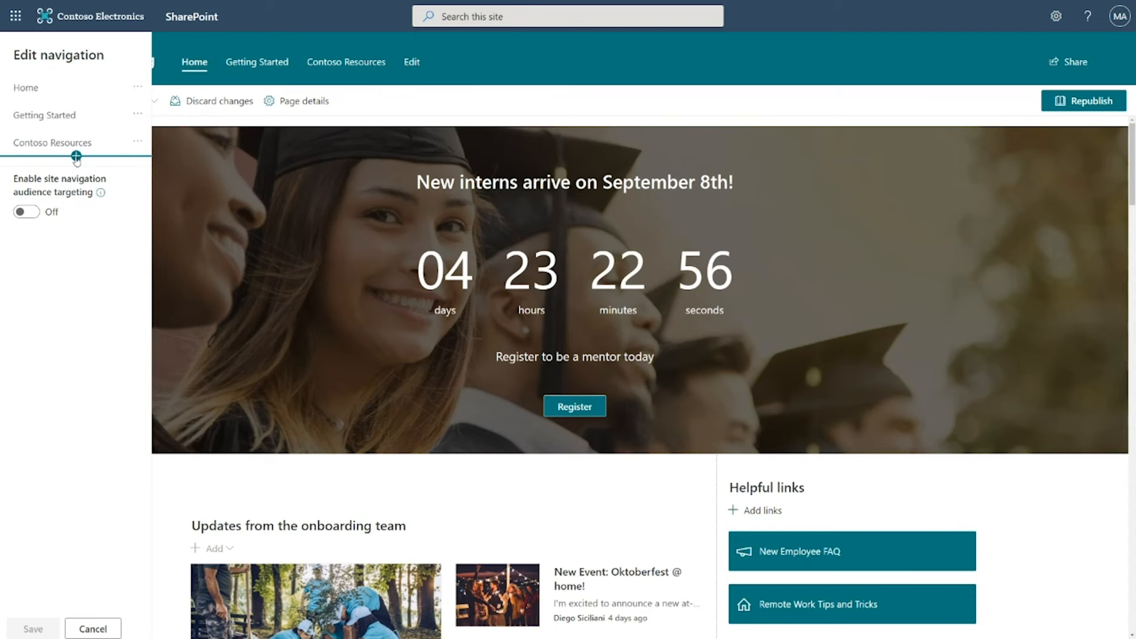
{"action": "left_click", "coordinate": [76, 156]}
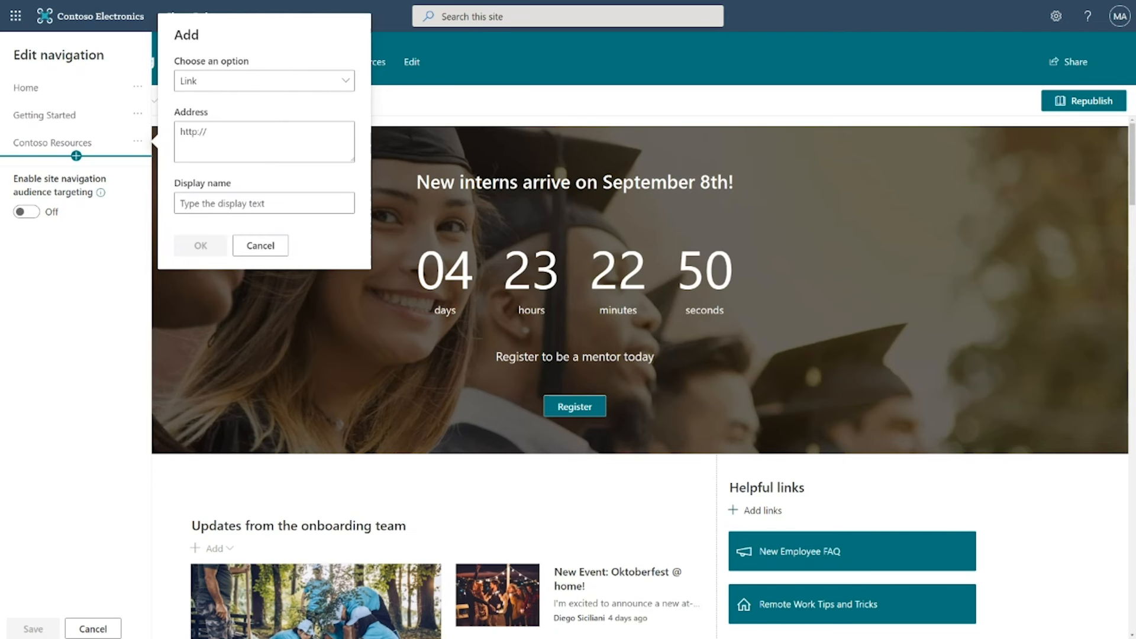
{"action": "left_click", "coordinate": [204, 132]}
{"action": "left_click_drag", "start_coordinate": [226, 138], "coordinate": [126, 140]}
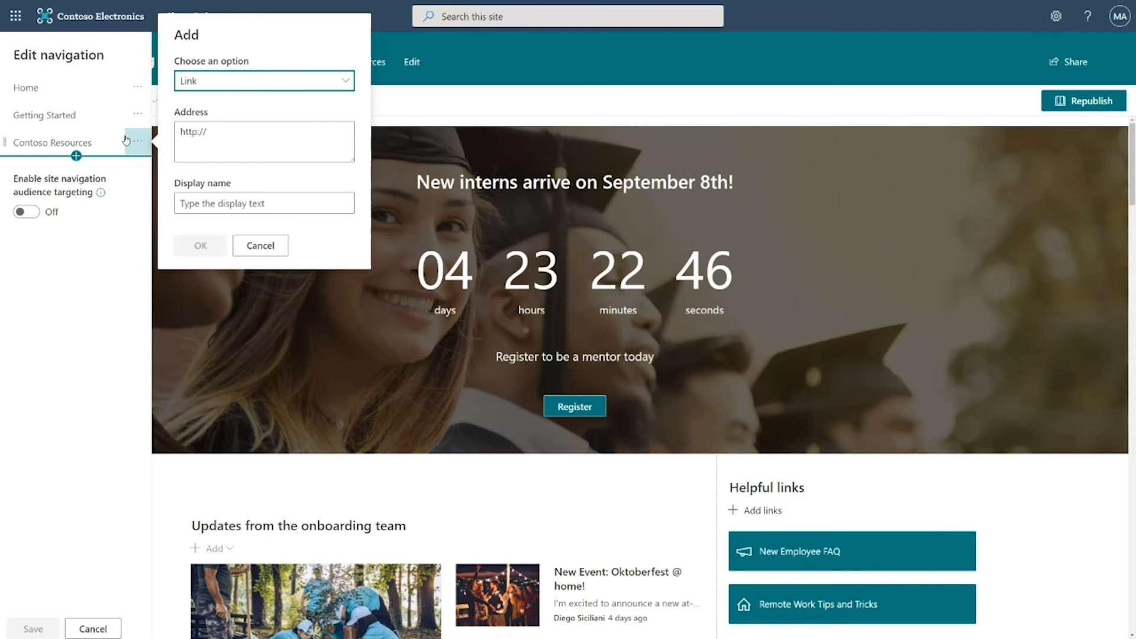
{"action": "left_click_drag", "start_coordinate": [209, 133], "coordinate": [171, 135]}
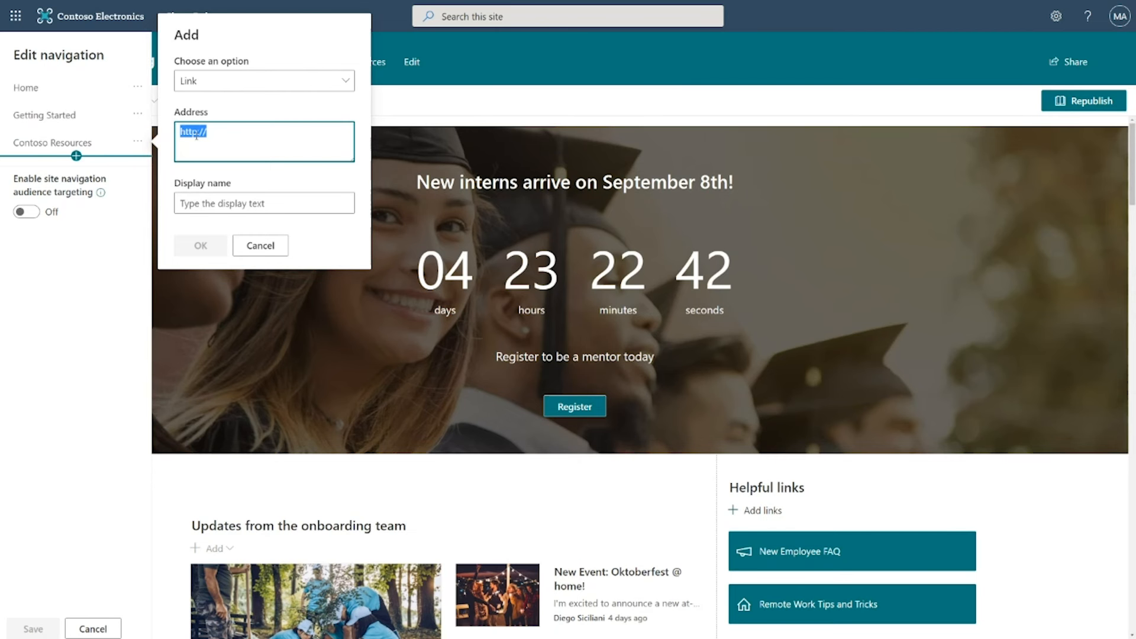
{"action": "type", "text": "https://m365x439112.sharepoint.com/sites/EmployeeCommunities"}
Give the new navigation link the display name Employee Communities and save the navigation.
{"action": "left_click", "coordinate": [212, 203]}
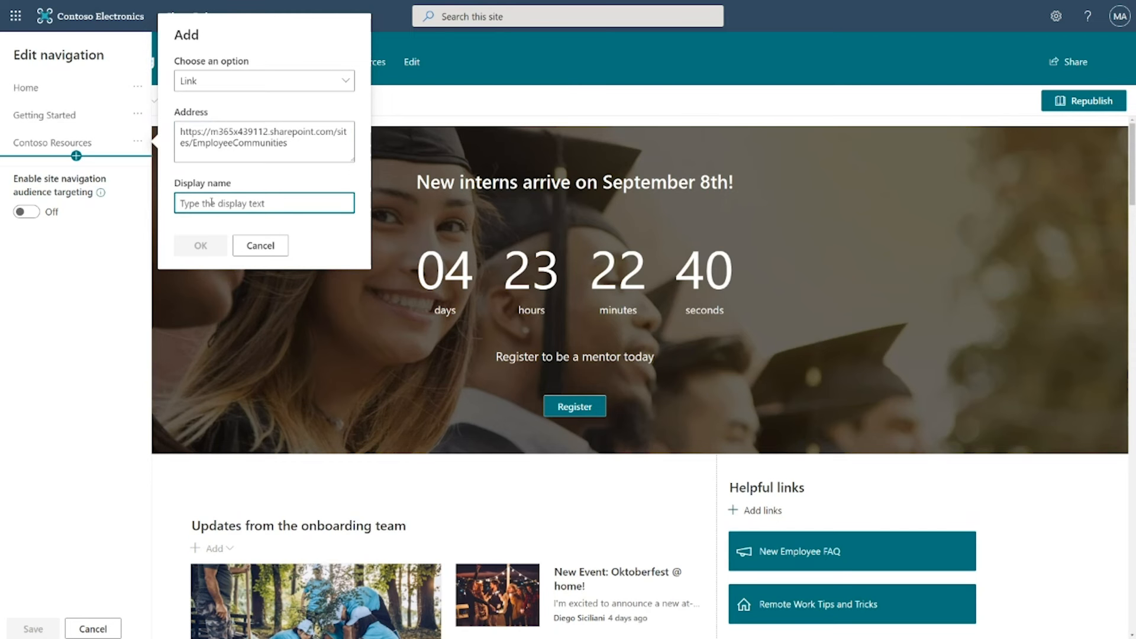
{"action": "type", "text": "Emplyee"}
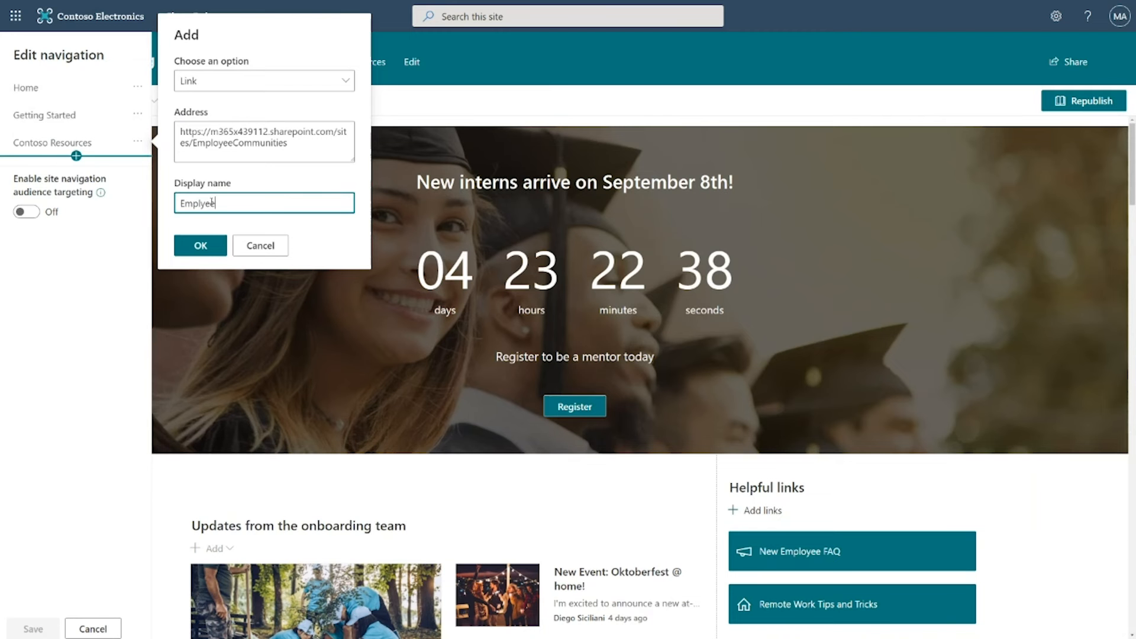
{"action": "key", "text": "BackSpace"}
{"action": "key", "text": "BackSpace"}
{"action": "key", "text": "BackSpace"}
{"action": "type", "text": "oyee Communities"}
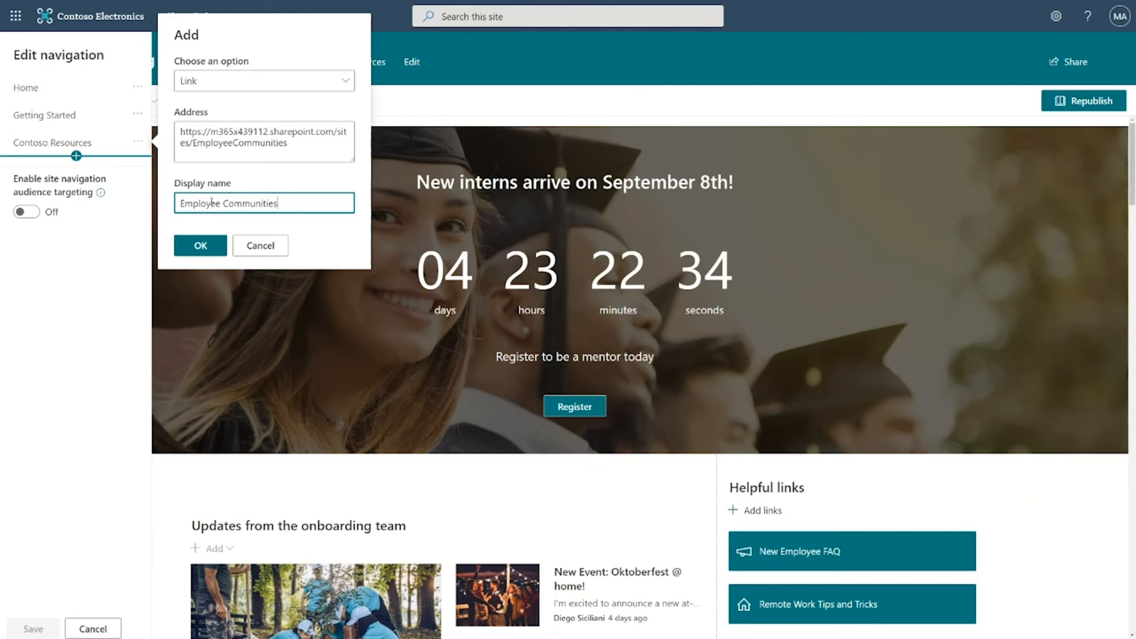
{"action": "left_click", "coordinate": [200, 245]}
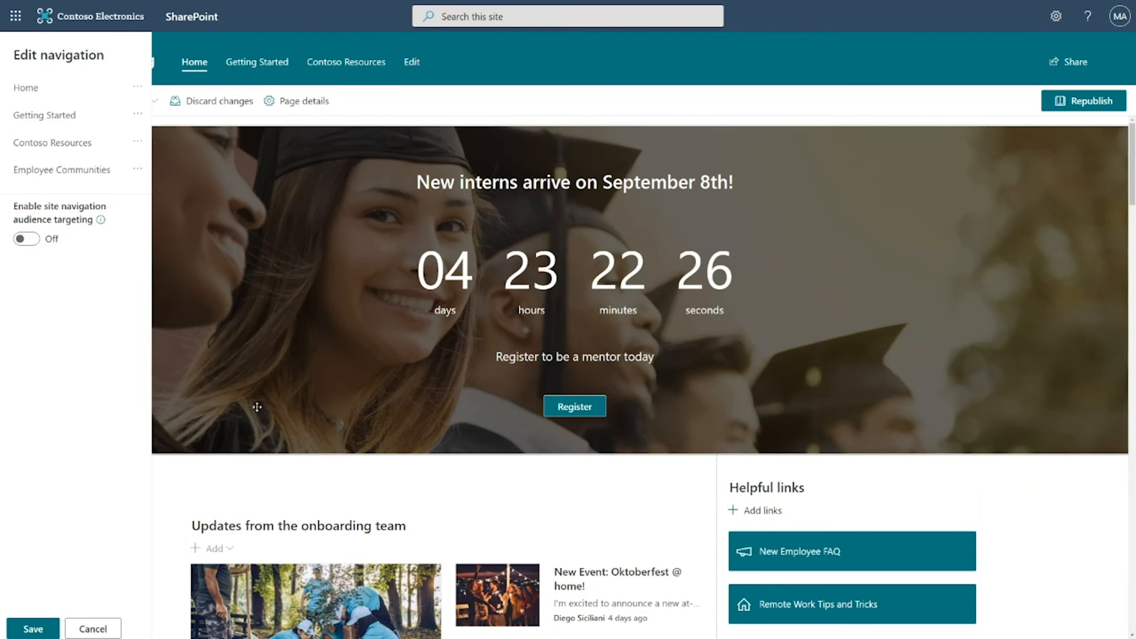
{"action": "left_click", "coordinate": [34, 629]}
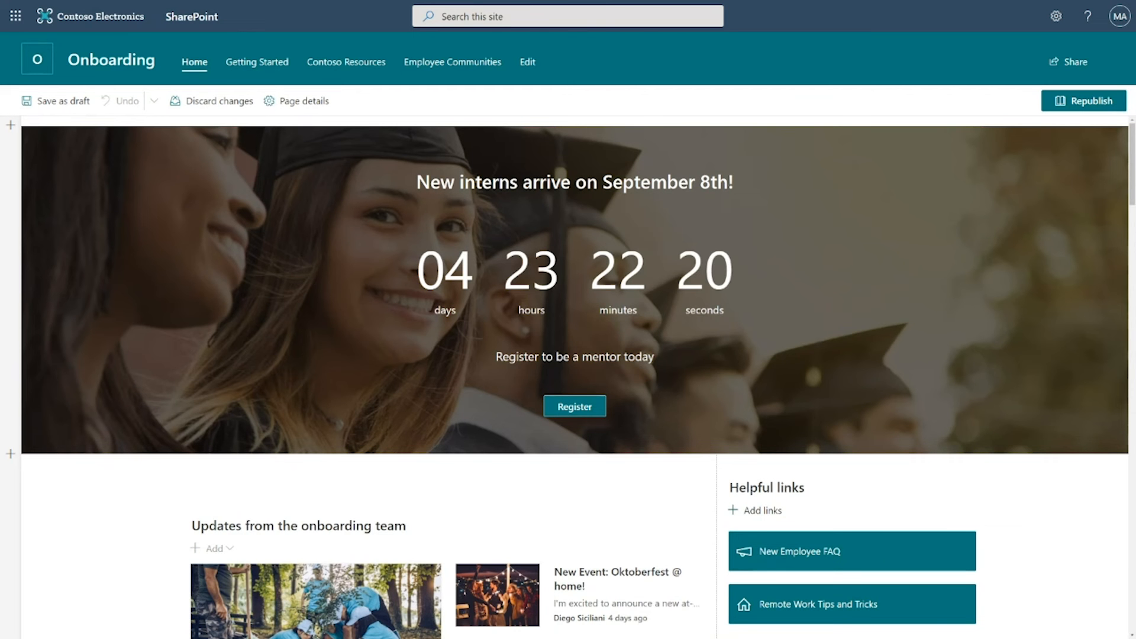
Republish the Onboarding home page and start a news post under Updates from the onboarding team.
{"action": "left_click", "coordinate": [1079, 103]}
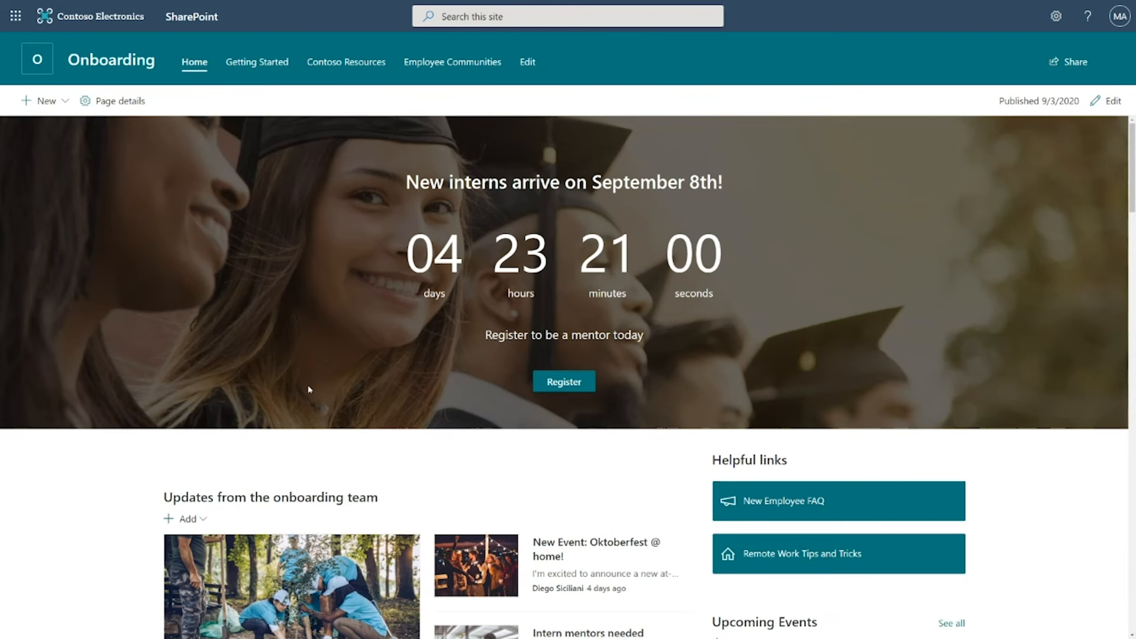
{"action": "scroll", "coordinate": [308, 389], "scroll_direction": "down", "scroll_amount": 4}
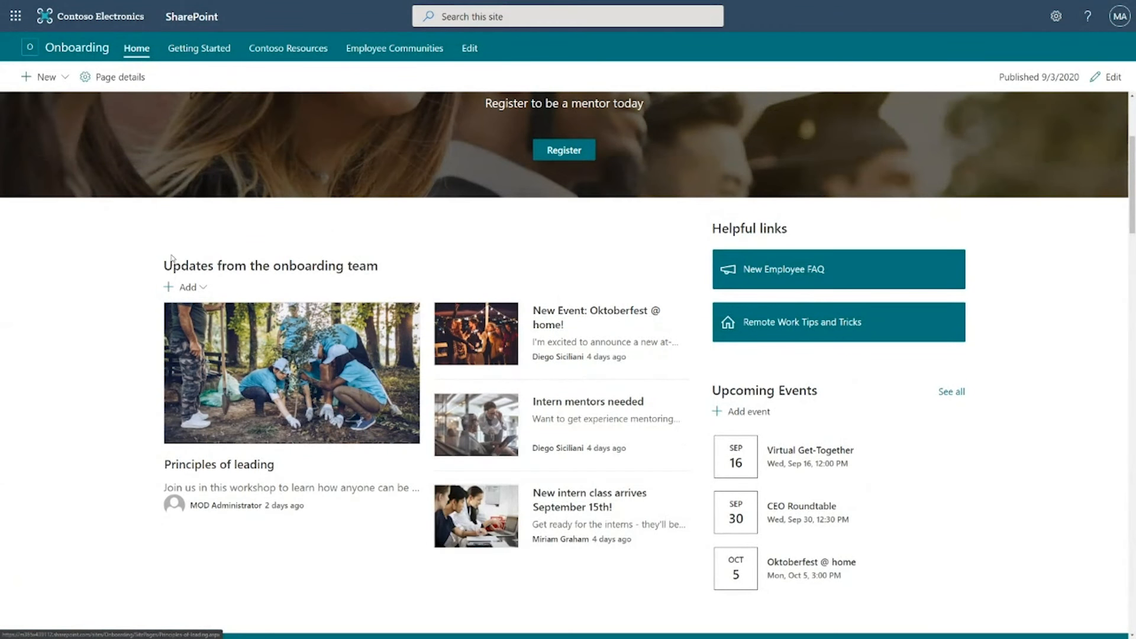
{"action": "left_click", "coordinate": [190, 288]}
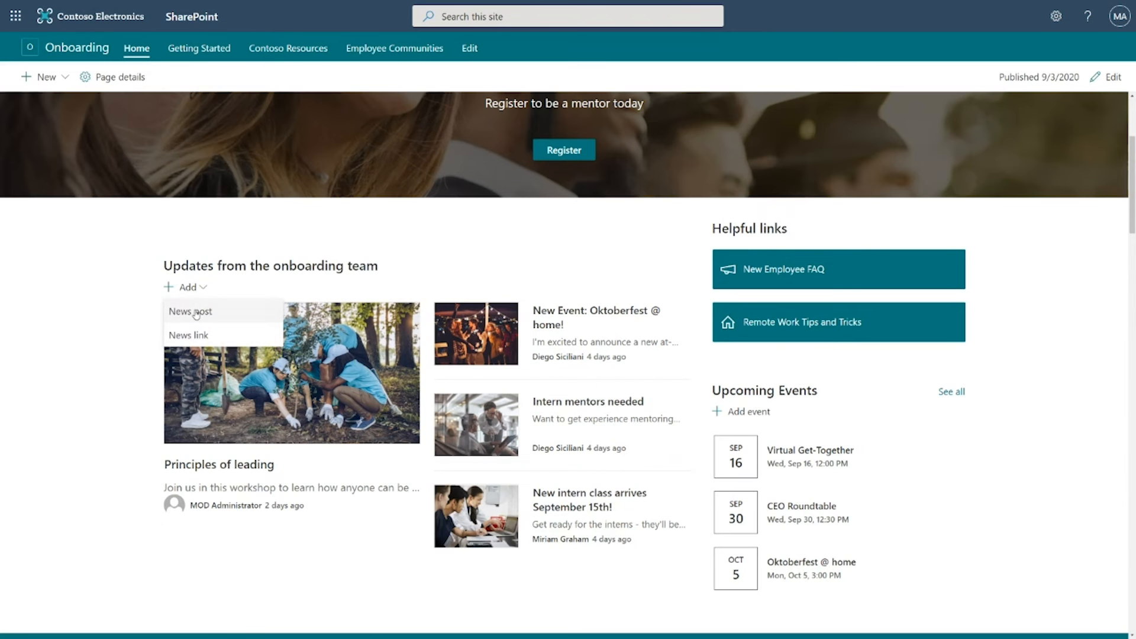
{"action": "left_click", "coordinate": [196, 312]}
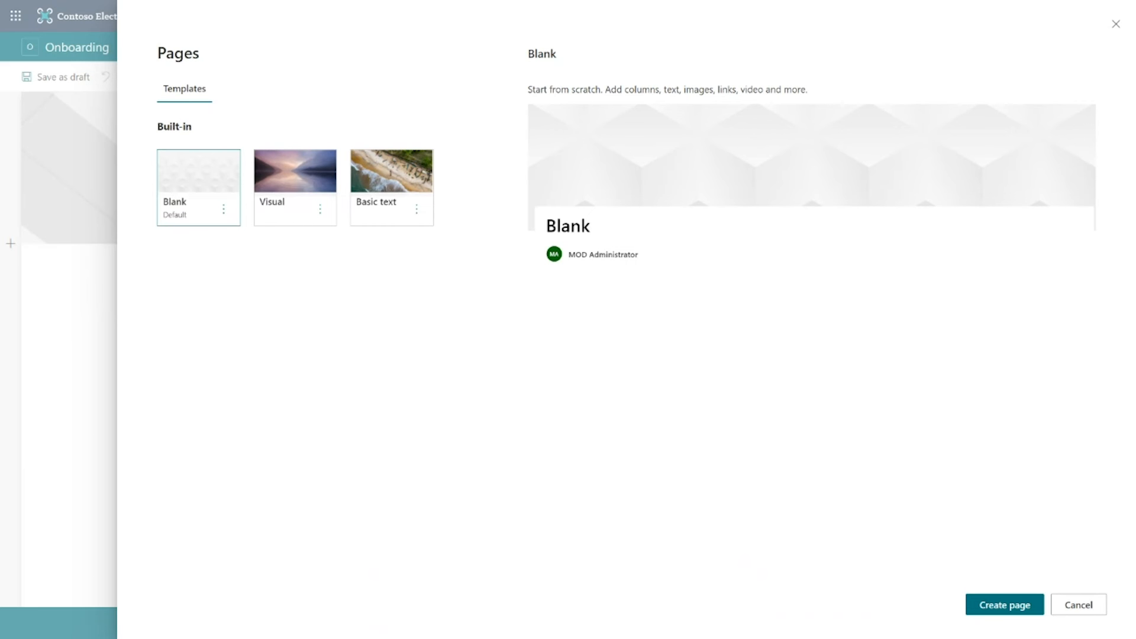
Preview the Visual page template, and create the news post from the Basic text template.
{"action": "left_click", "coordinate": [295, 179]}
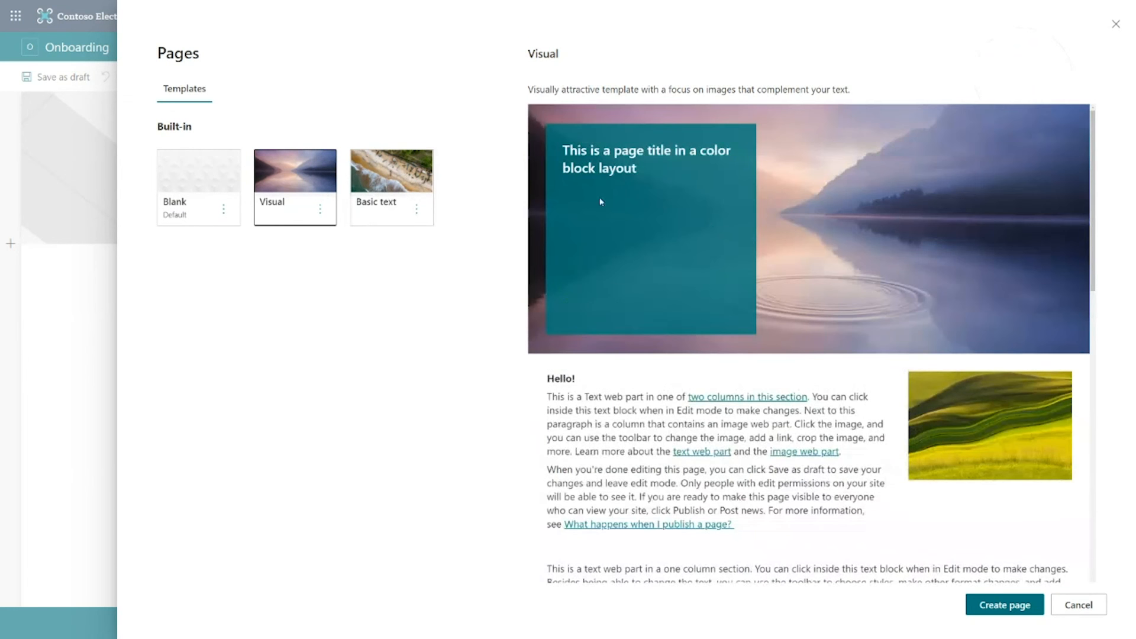
{"action": "scroll", "coordinate": [712, 229], "scroll_direction": "down", "scroll_amount": 4}
{"action": "scroll", "coordinate": [712, 229], "scroll_direction": "down", "scroll_amount": 3}
{"action": "scroll", "coordinate": [712, 230], "scroll_direction": "up", "scroll_amount": 8}
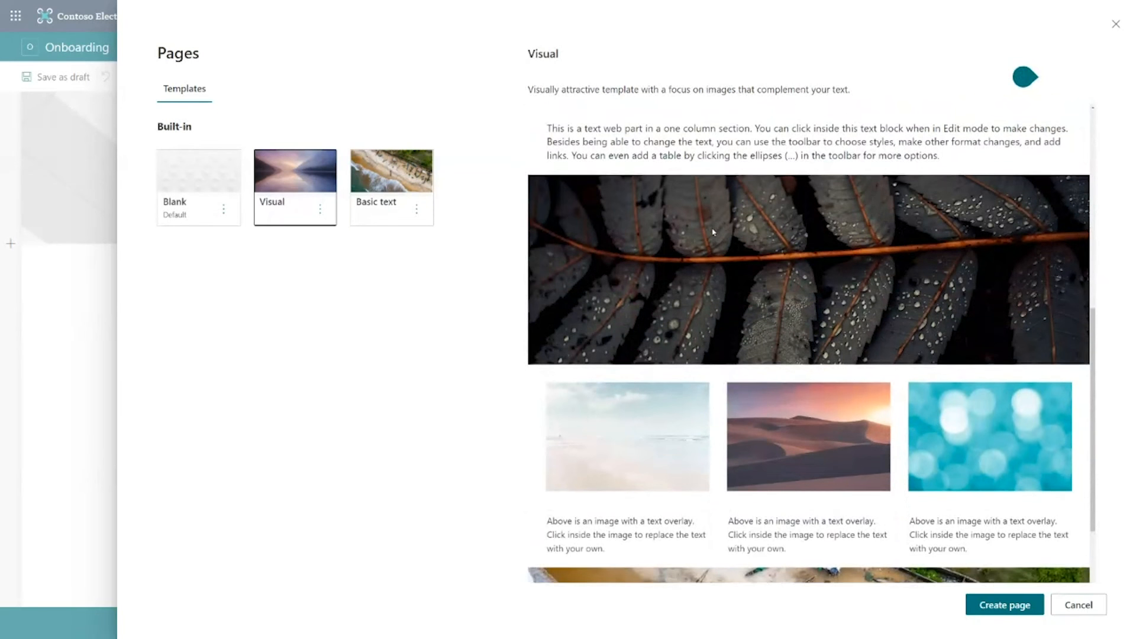
{"action": "left_click", "coordinate": [390, 166]}
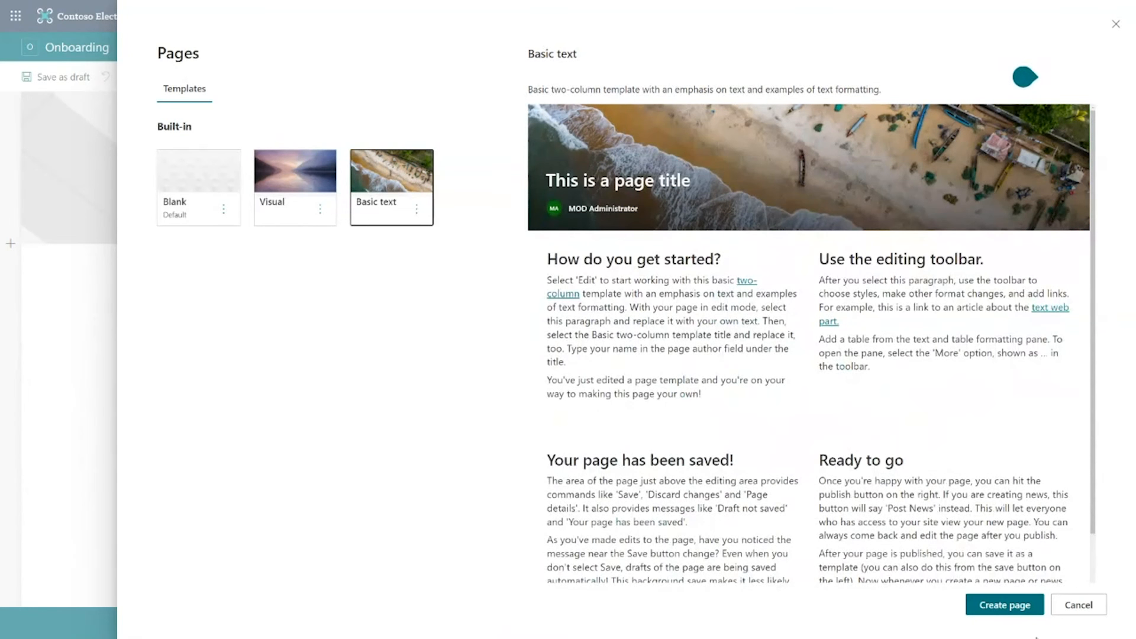
{"action": "left_click", "coordinate": [1018, 611]}
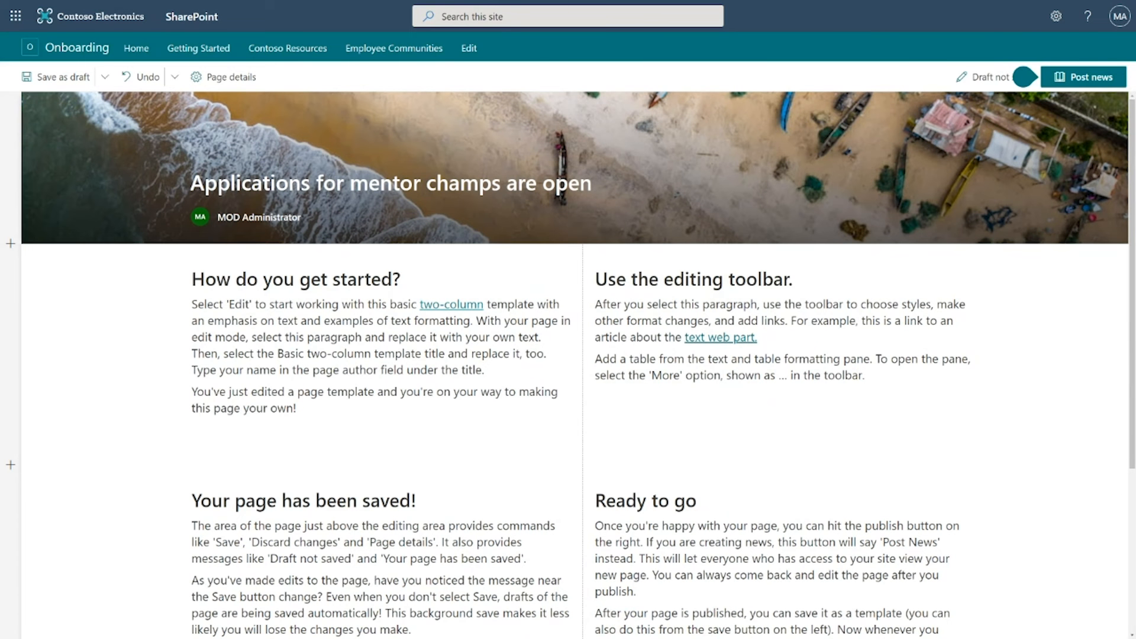
Replace the "How do you get started?" text block with the announcement that 2020 fall mentorship program applications are open, including the qualification guidelines.
{"action": "left_click", "coordinate": [229, 275]}
{"action": "key", "text": "ctrl+a"}
{"action": "type", "text": "We’re happy to announce that our application process for our 2020 fall mentorship program is open! To qualify you’ll have to have been with the organization for more than 6 months, and have been an intern buddy previously. If you haven’t been with the team for 6 months, but feel you’d make a great mentor champ regardless, please apply anyway. These are just guidelines and we’re happy to talk with anyone interested in helping out the program."}
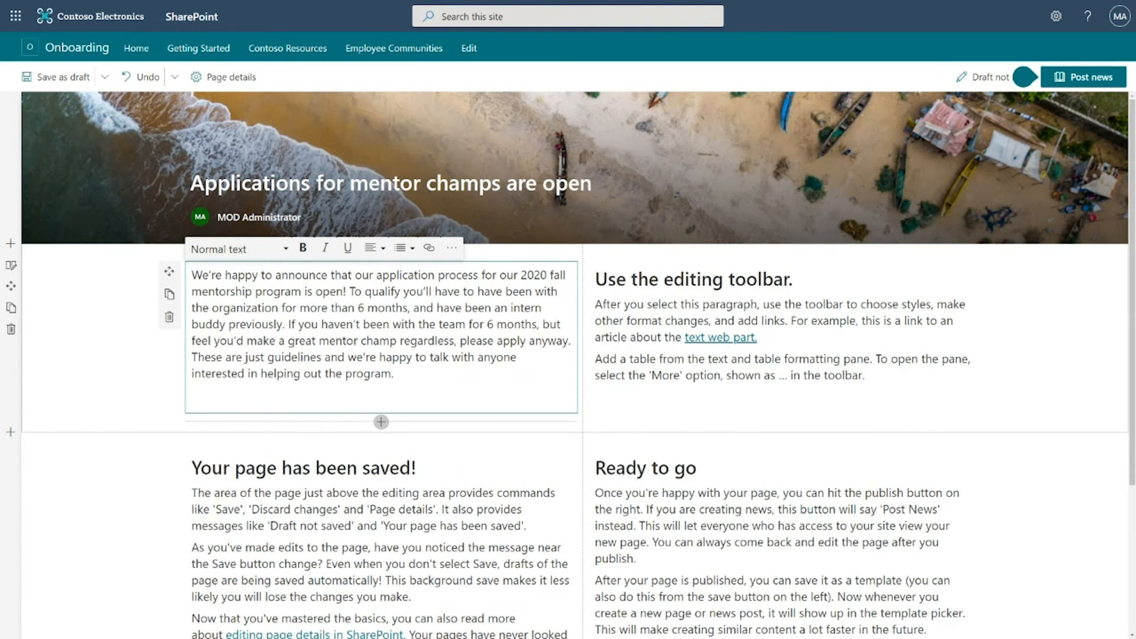
Replace the "Use the editing toolbar." text block with "The expectation for champs are listed below:" and four bulleted expectations.
{"action": "left_click", "coordinate": [649, 277]}
{"action": "key", "text": "ctrl+a"}
{"action": "key", "text": "BackSpace"}
{"action": "key", "text": "BackSpace"}
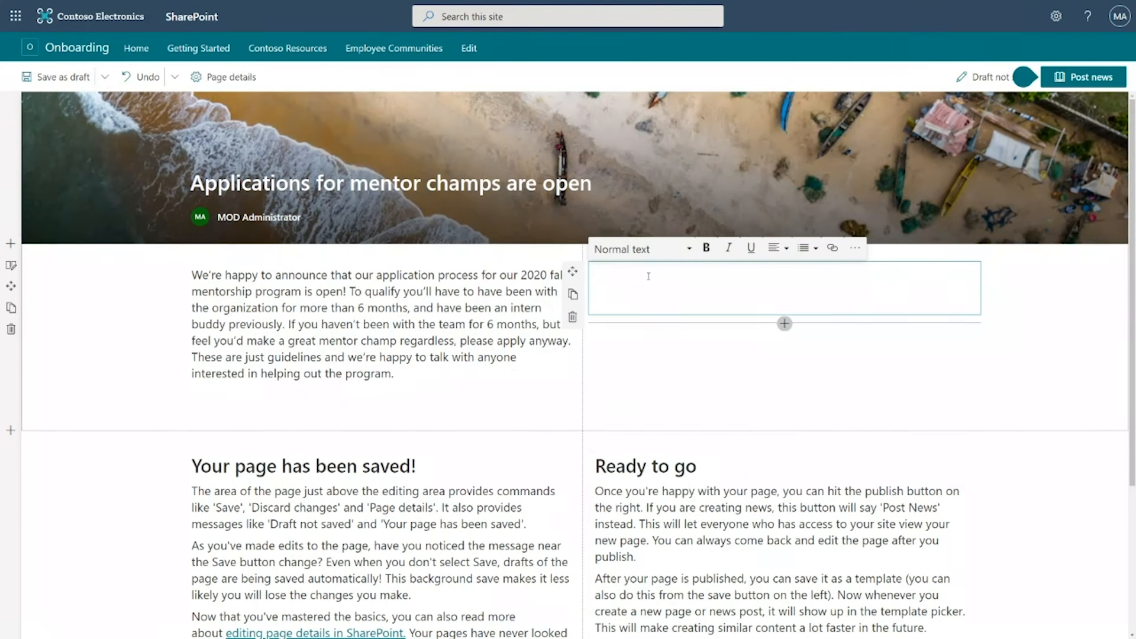
{"action": "type", "text": "The expectation for champs are listed below: Organize and set the rhythm of business for the mentorship program Help place interns and new hires with appropriate mentors Coach mentors and provide best practices and recommendations Conduct regular surveys of interns and new hires to assess satisfaction in the mentorship program"}
Replace the "Your page has been saved!" text block with "Good luck, and don't hesitate to reach out if you have any questions!".
{"action": "scroll", "coordinate": [427, 457], "scroll_direction": "down", "scroll_amount": 4}
{"action": "left_click", "coordinate": [233, 256]}
{"action": "key", "text": "ctrl+a"}
{"action": "key", "text": "BackSpace"}
{"action": "key", "text": "BackSpace"}
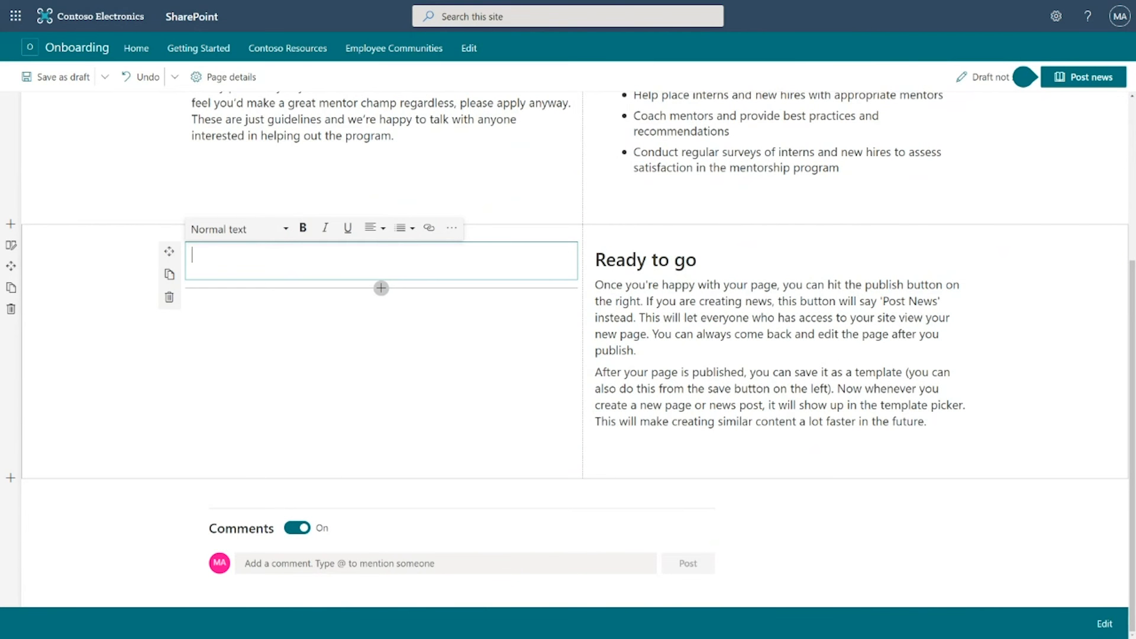
{"action": "type", "text": "Good luck, and don’t hesitate to reach out if you have any questions!"}
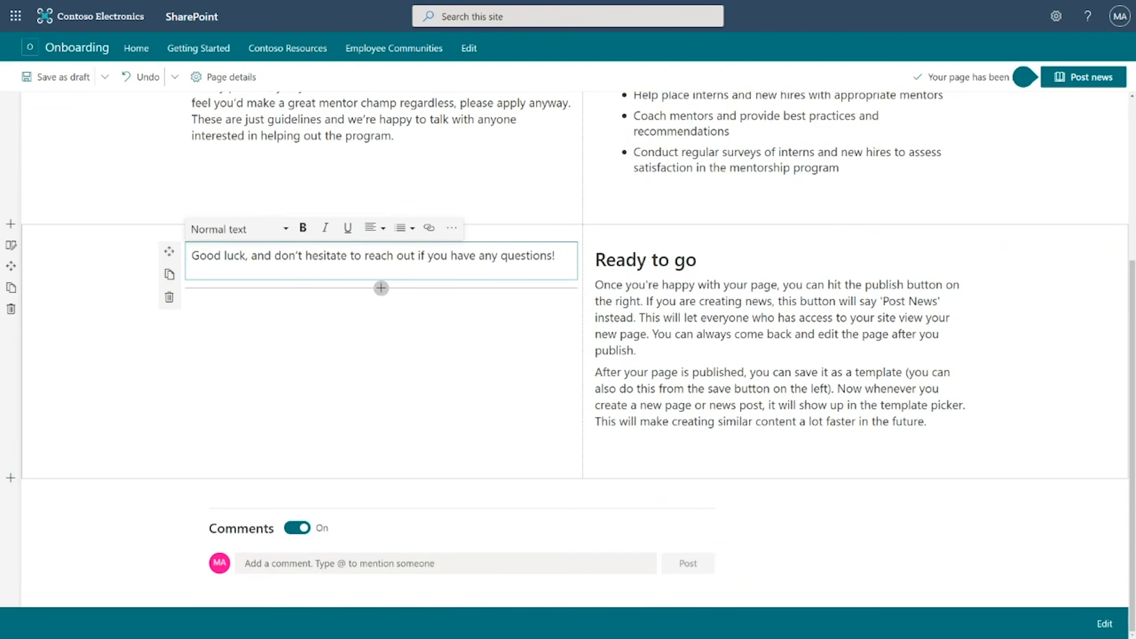
{"action": "left_click", "coordinate": [257, 365]}
Replace the news post's title image with the stock photo of a white sailboat on calm water, and set its focal point on the boat.
{"action": "scroll", "coordinate": [261, 335], "scroll_direction": "up", "scroll_amount": 5}
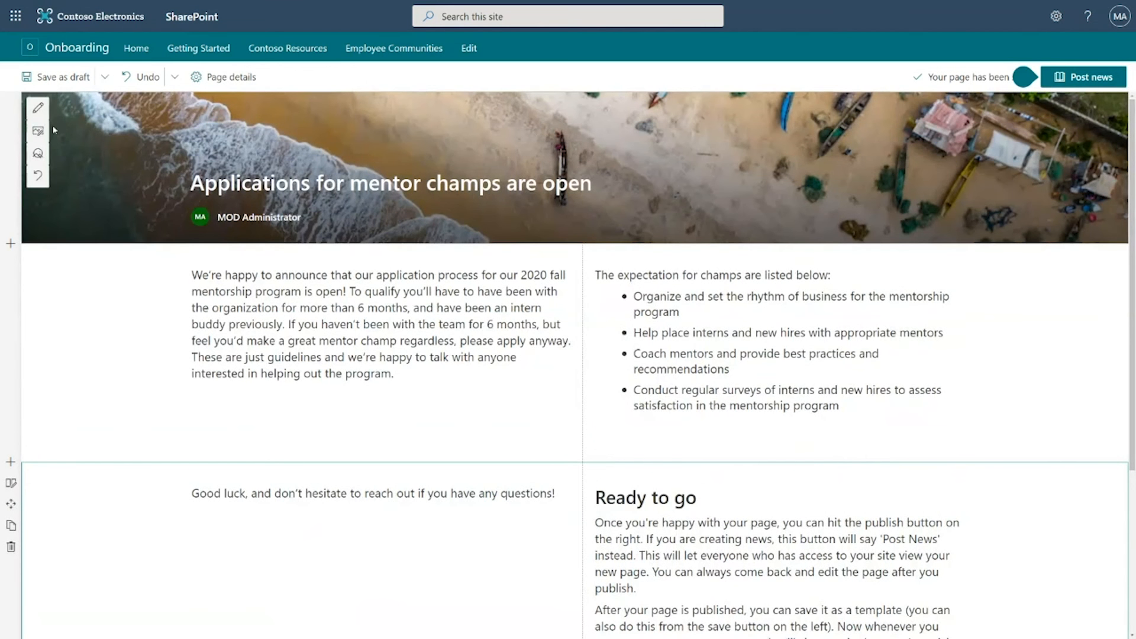
{"action": "left_click", "coordinate": [38, 131]}
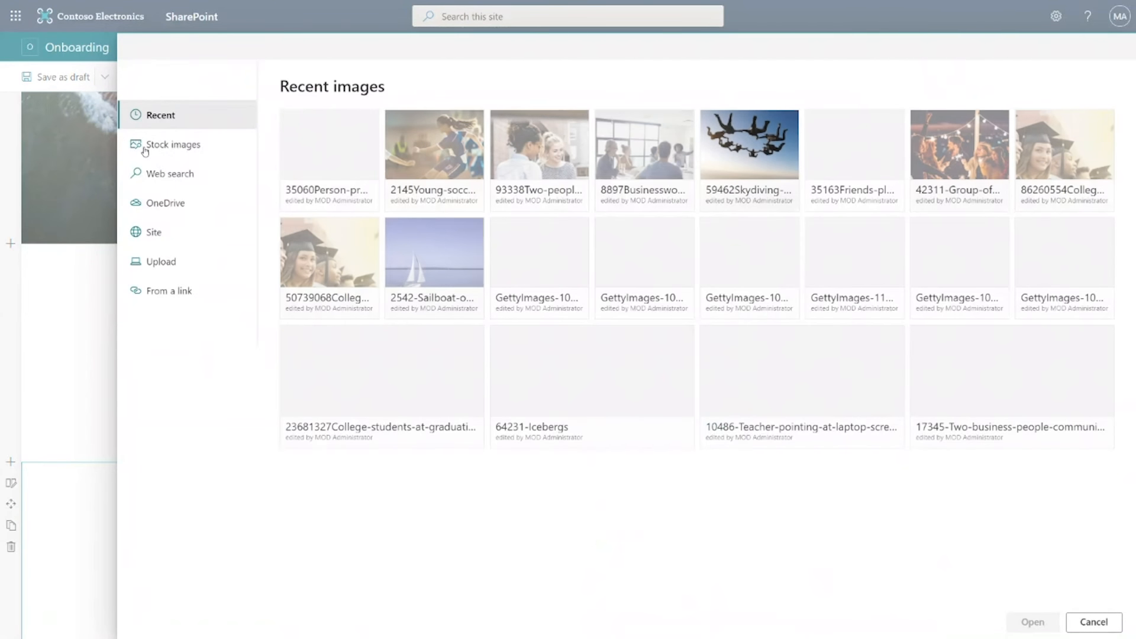
{"action": "left_click", "coordinate": [149, 148]}
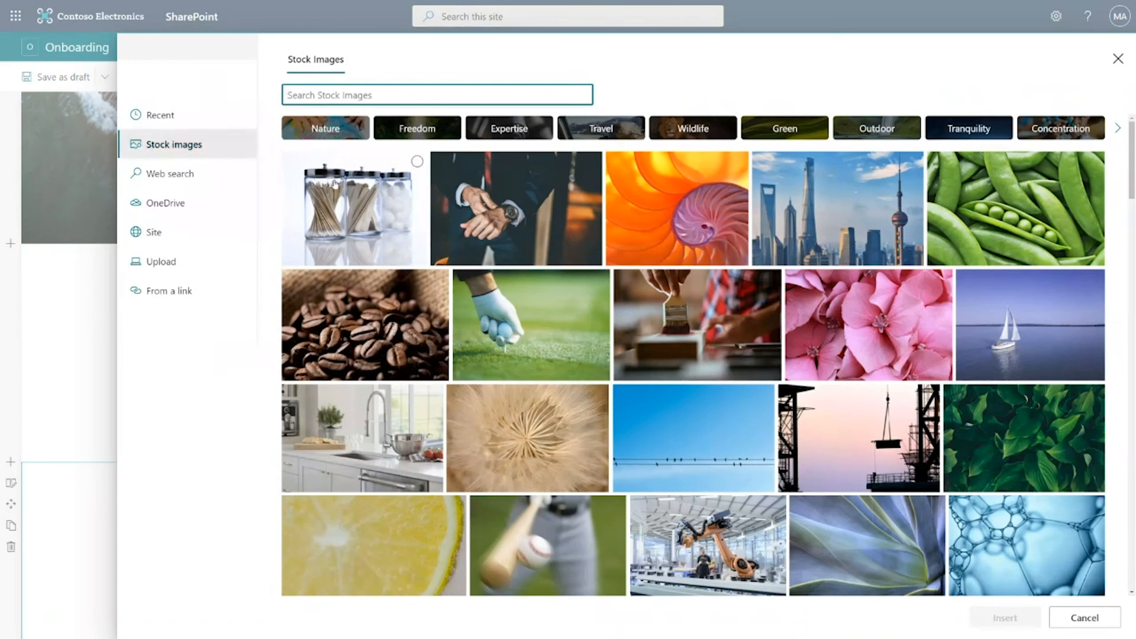
{"action": "left_click", "coordinate": [985, 311]}
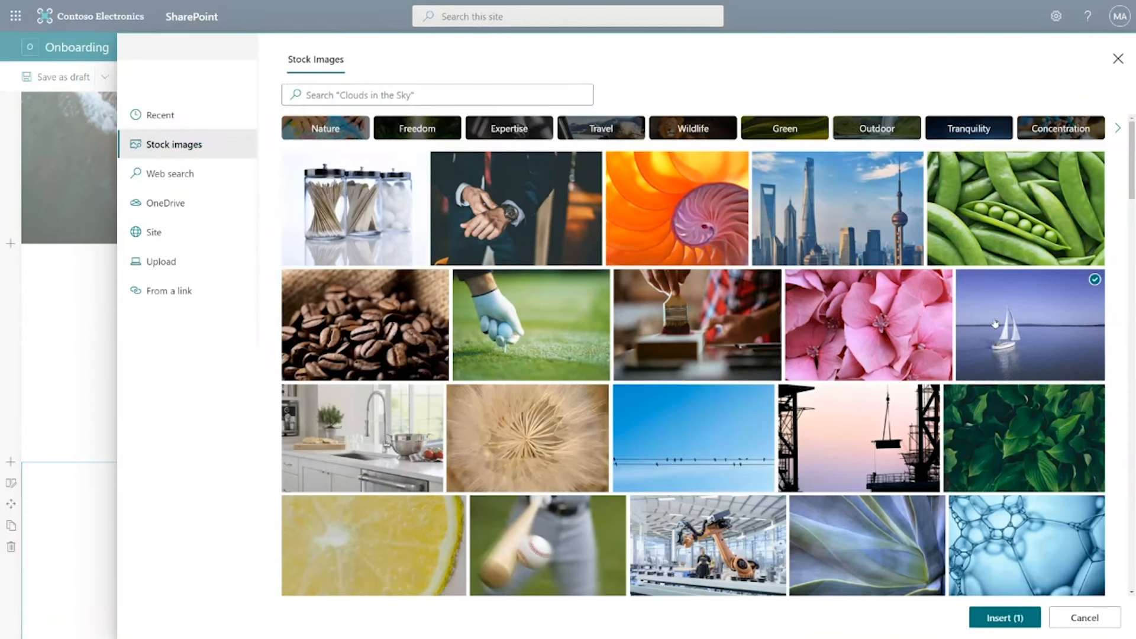
{"action": "left_click", "coordinate": [1005, 618]}
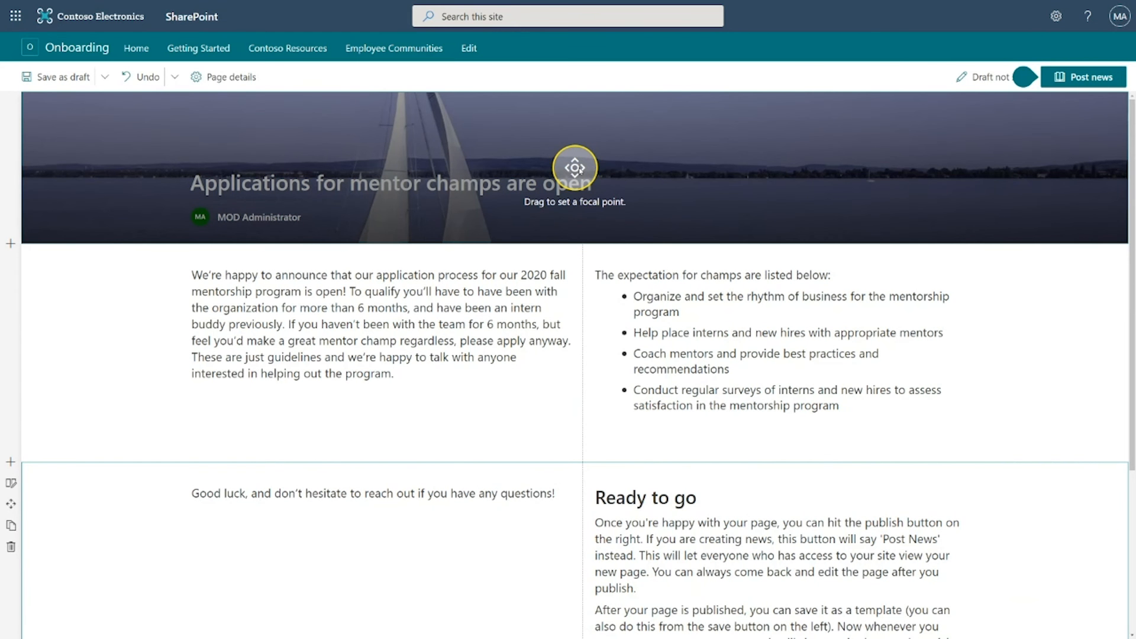
{"action": "left_click_drag", "start_coordinate": [579, 168], "coordinate": [417, 194]}
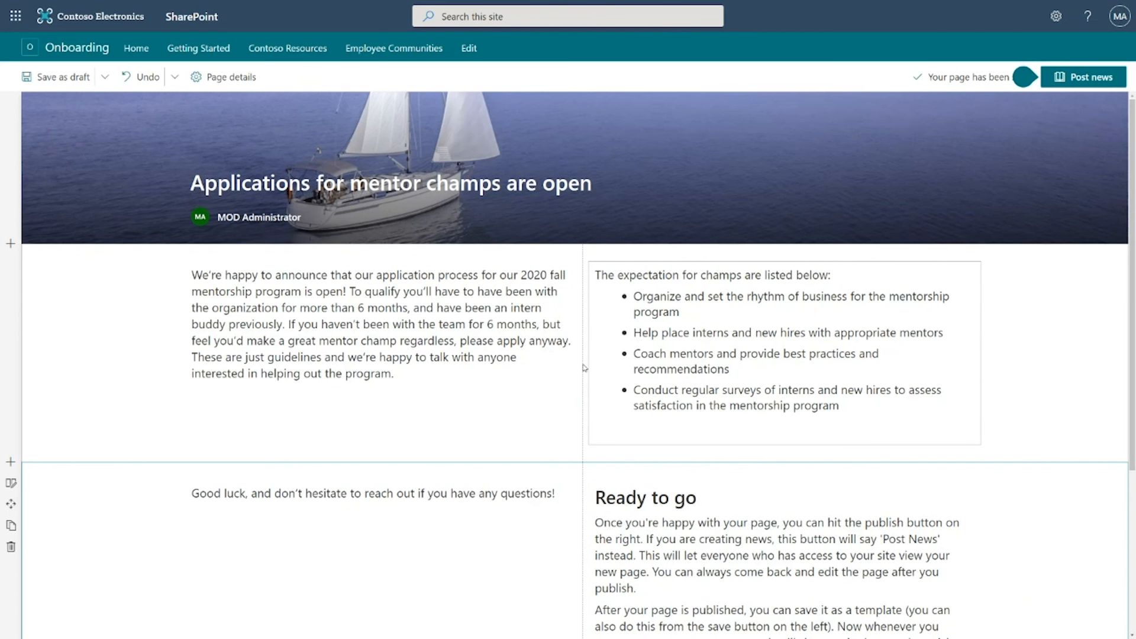
Delete the "Ready to go" text block from the second column and publish the news post.
{"action": "scroll", "coordinate": [584, 368], "scroll_direction": "down", "scroll_amount": 4}
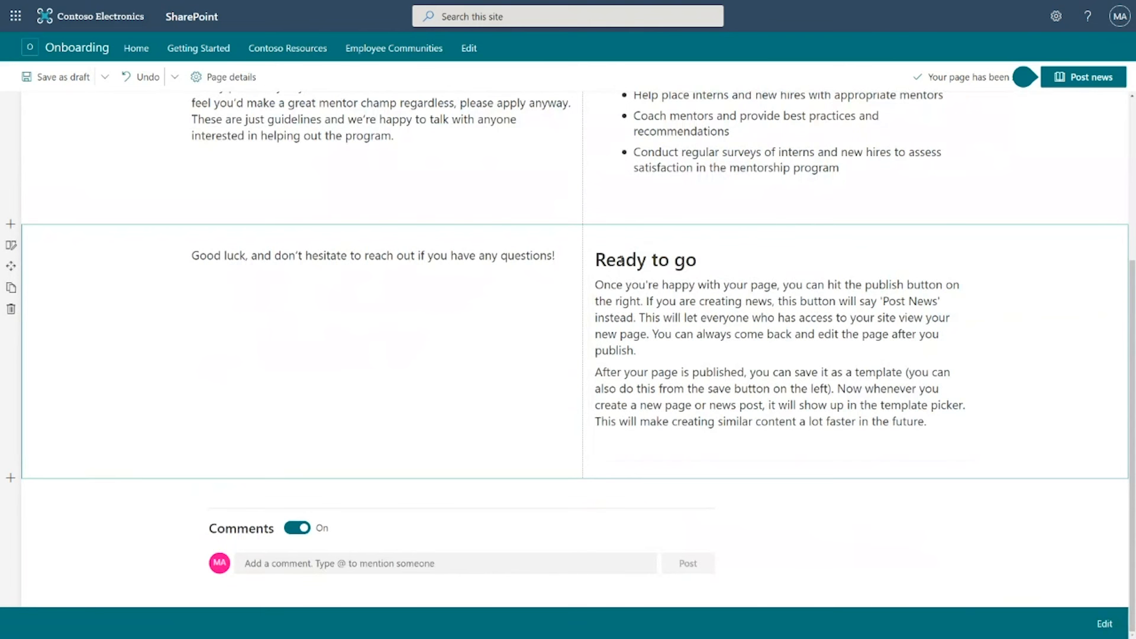
{"action": "left_click", "coordinate": [591, 261]}
{"action": "left_click", "coordinate": [571, 301]}
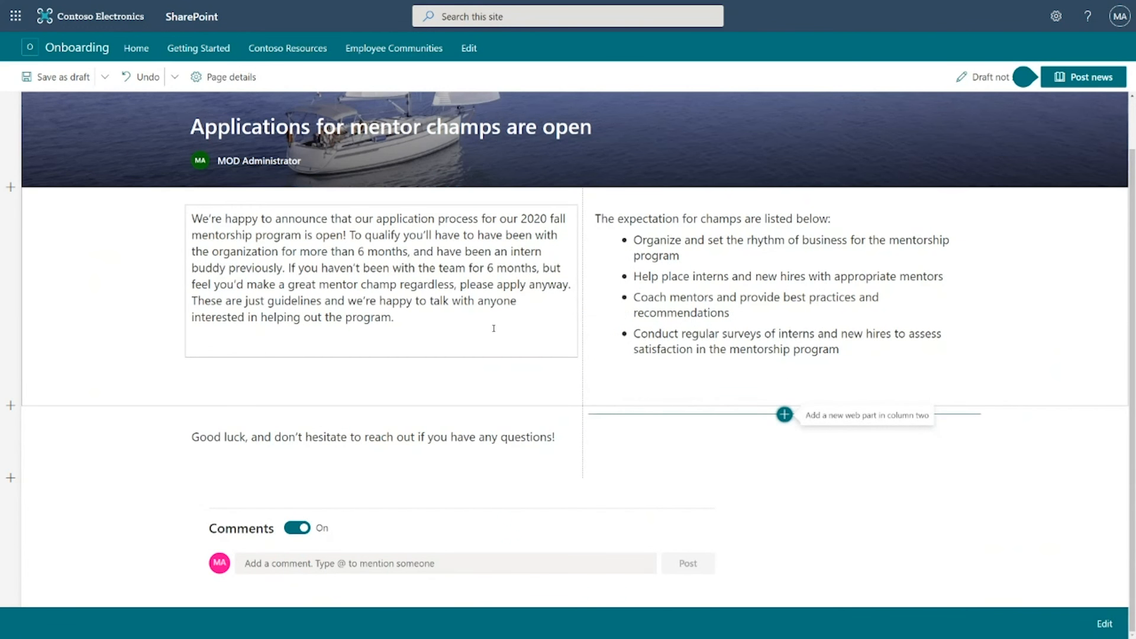
{"action": "scroll", "coordinate": [469, 328], "scroll_direction": "up", "scroll_amount": 1}
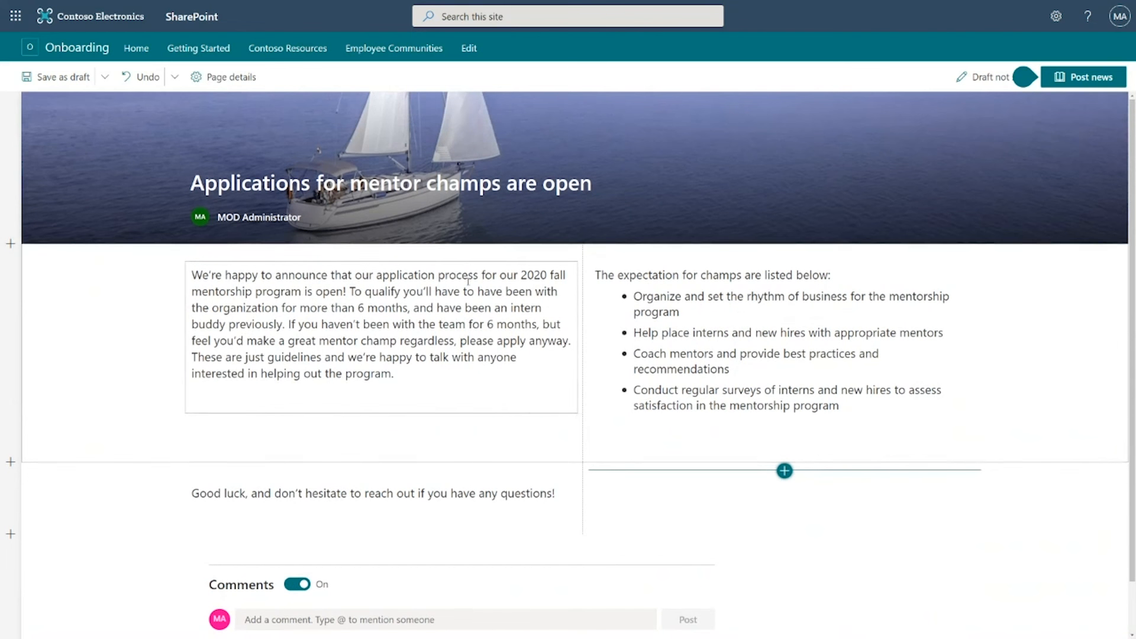
{"action": "left_click", "coordinate": [1087, 85]}
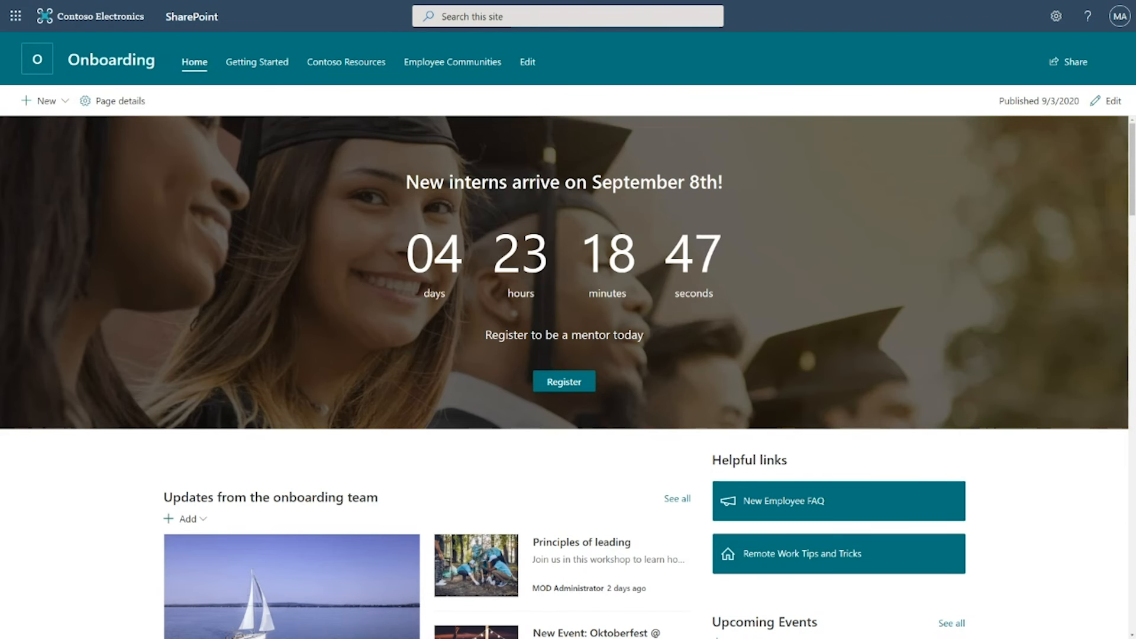
Share the site with "Everyone except external users" at Read permission, without sending an email, and close the site settings.
{"action": "left_click", "coordinate": [1055, 16]}
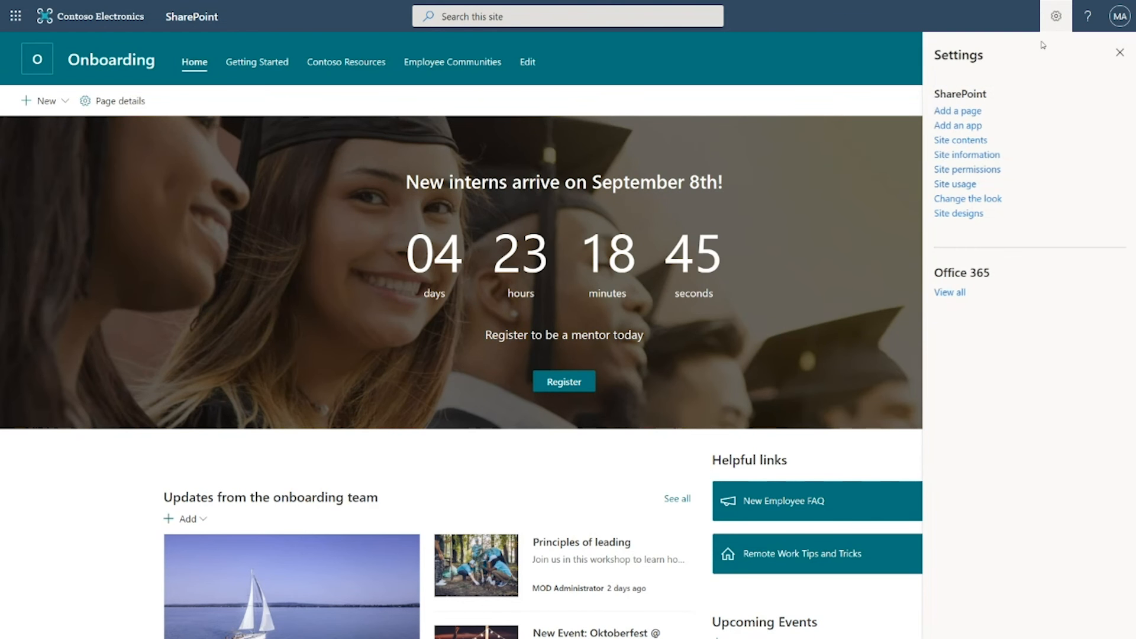
{"action": "left_click", "coordinate": [979, 170]}
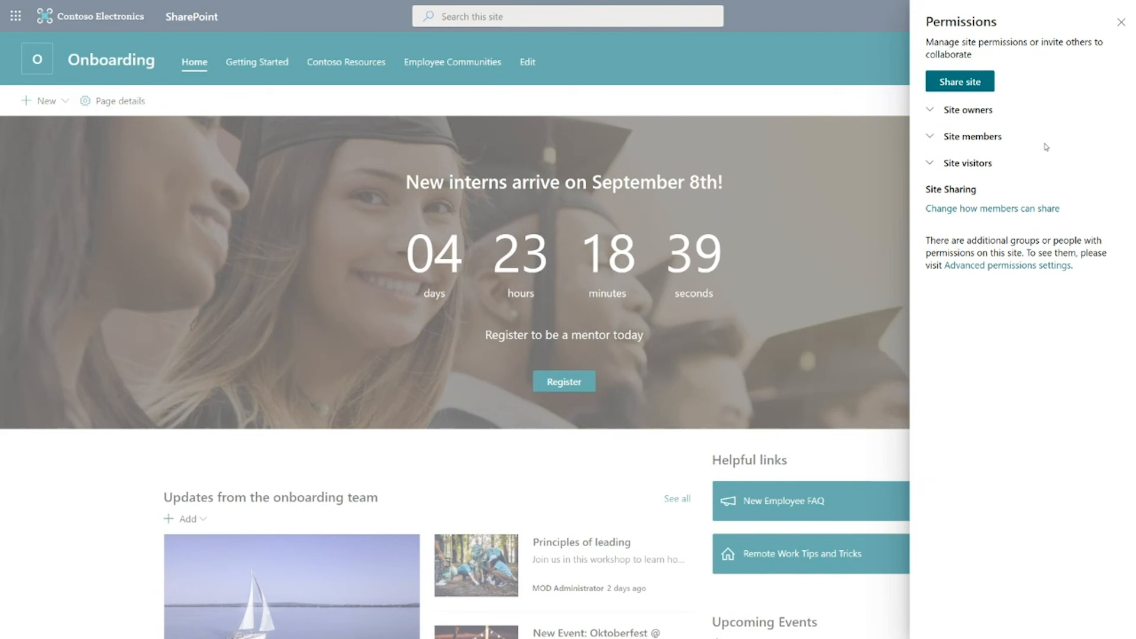
{"action": "left_click", "coordinate": [962, 84]}
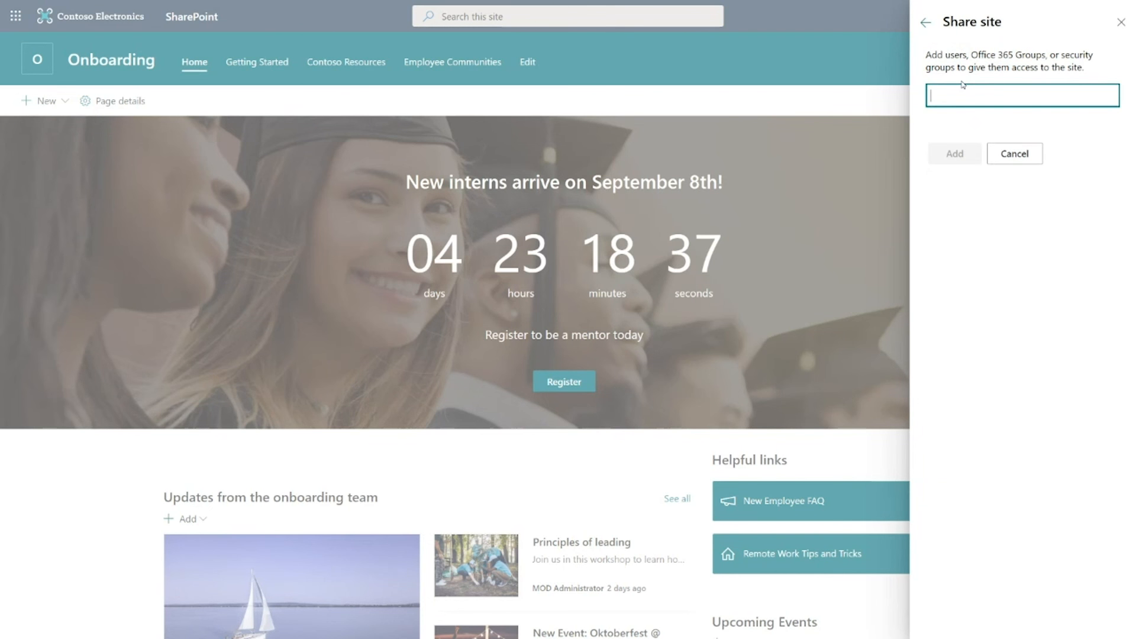
{"action": "type", "text": "Every"}
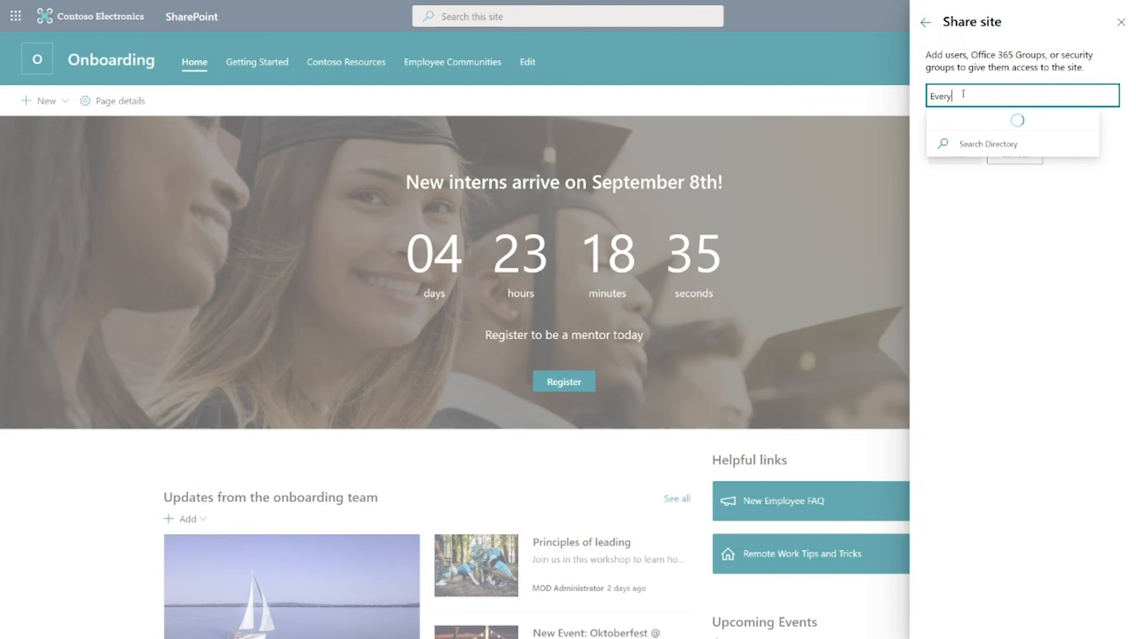
{"action": "type", "text": "one except"}
{"action": "left_click", "coordinate": [1009, 144]}
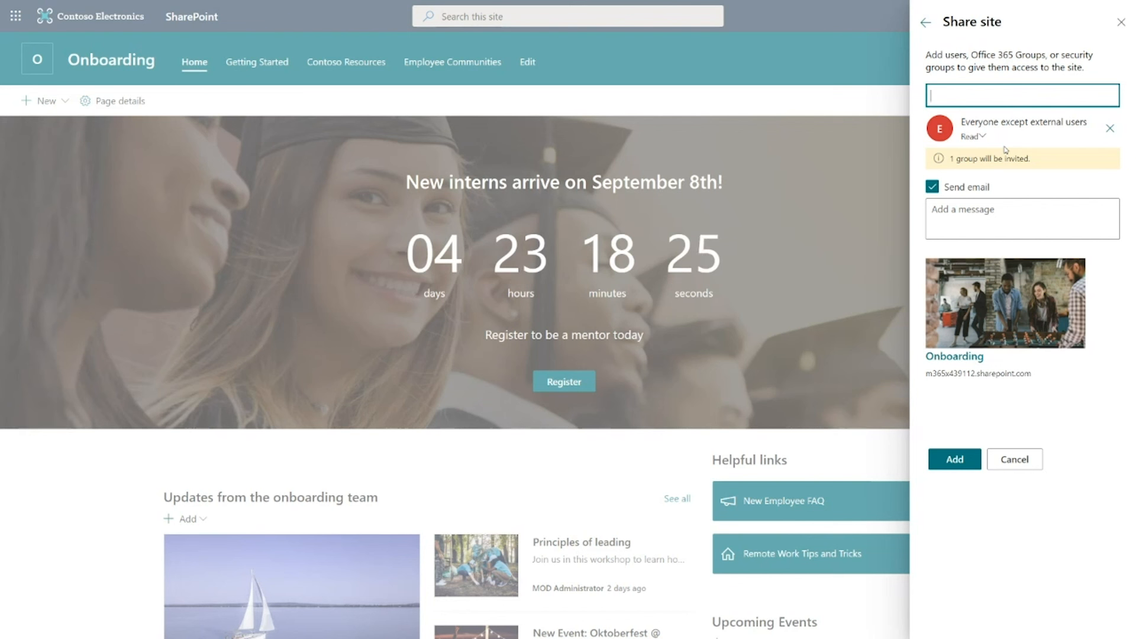
{"action": "left_click", "coordinate": [956, 191]}
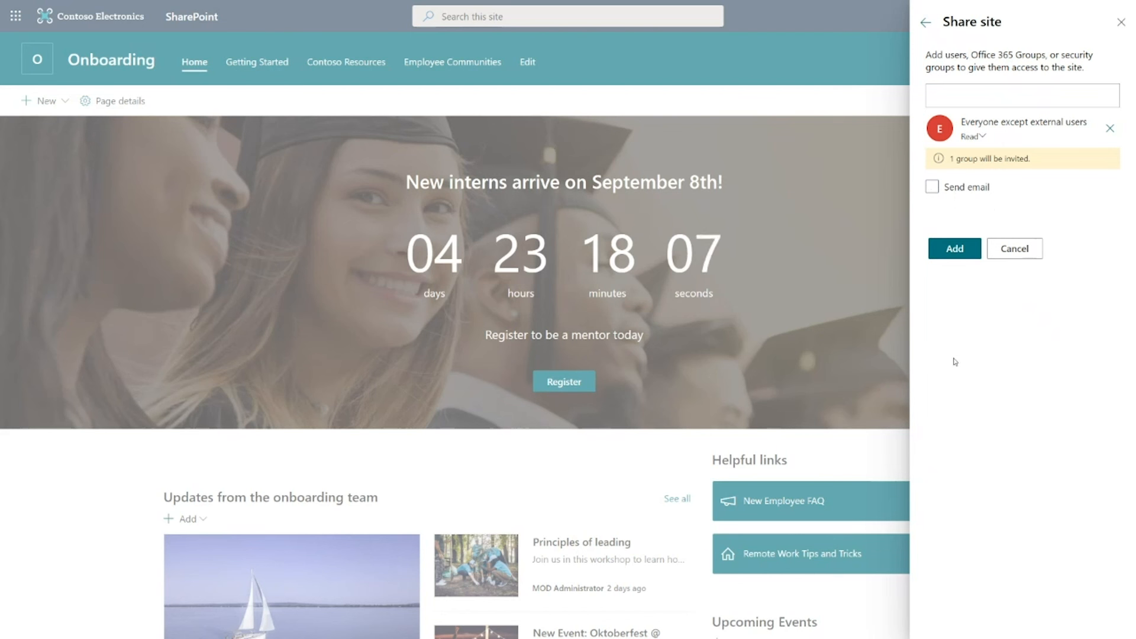
{"action": "left_click", "coordinate": [957, 249]}
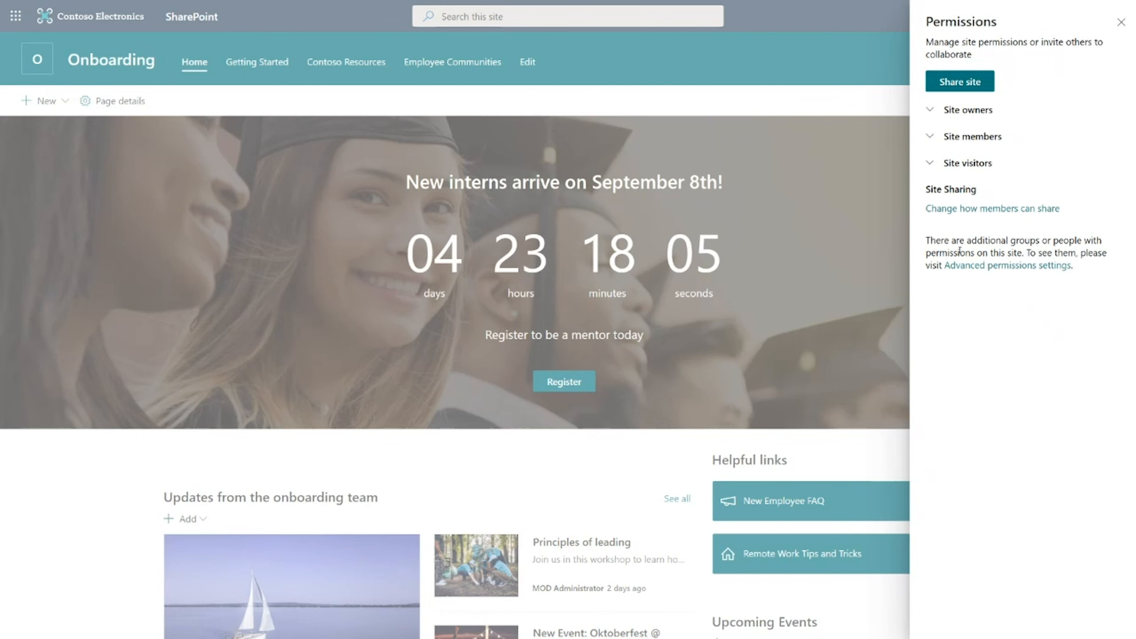
{"action": "left_click", "coordinate": [1121, 24]}
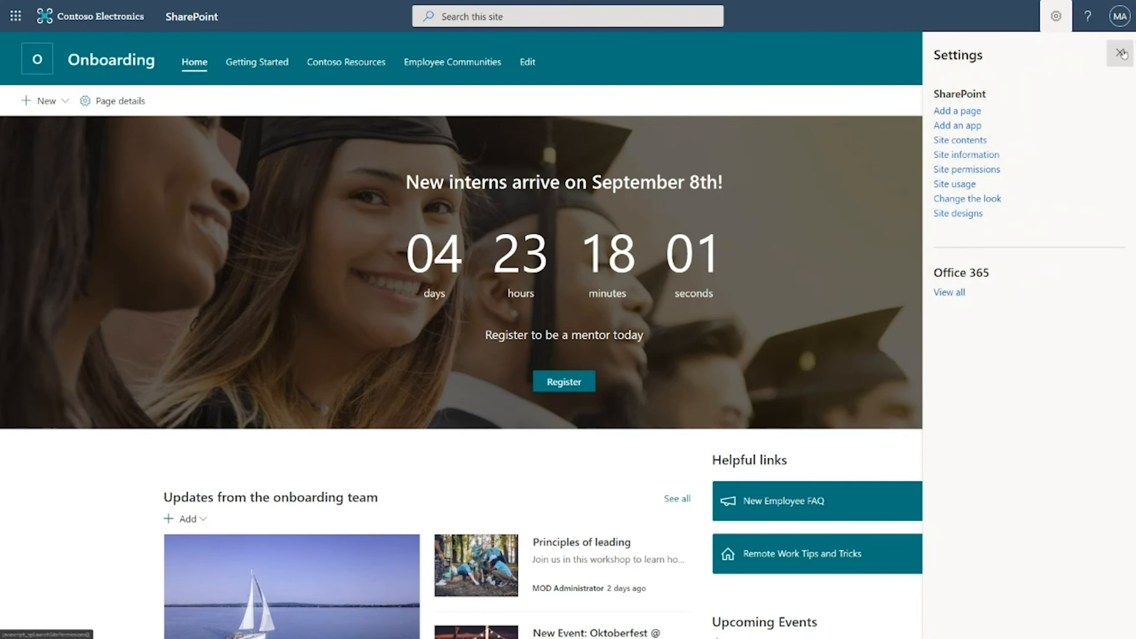
{"action": "left_click", "coordinate": [1119, 49]}
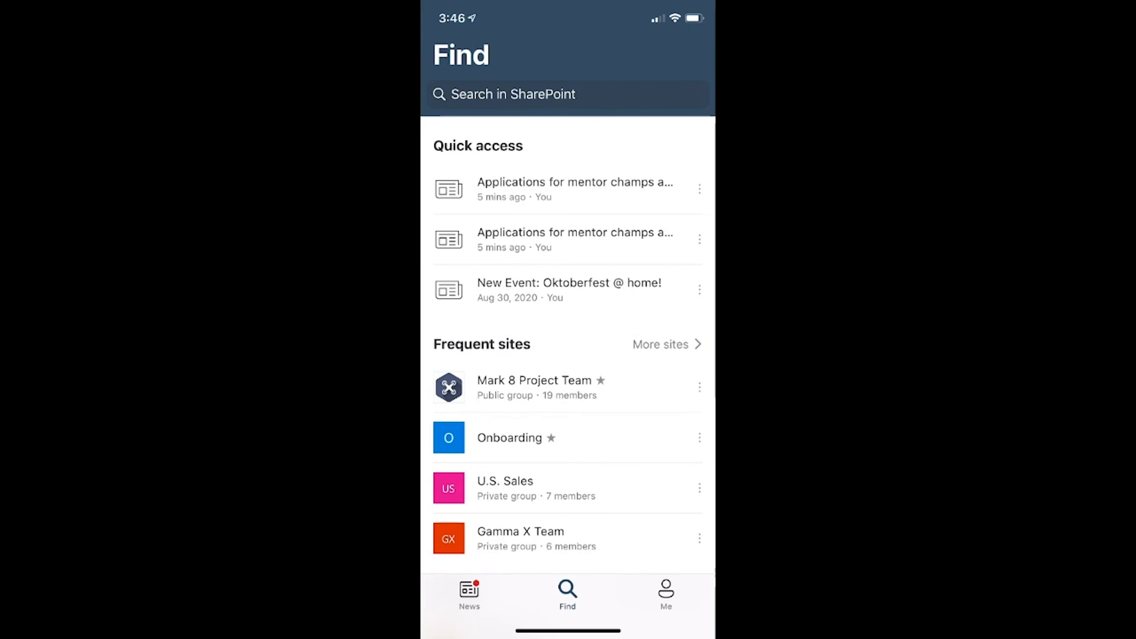
Switch to the SharePoint mobile app, look through the Find page and open the Onboarding site from the frequent sites.
{"action": "scroll", "coordinate": [568, 337], "scroll_direction": "down", "scroll_amount": 6}
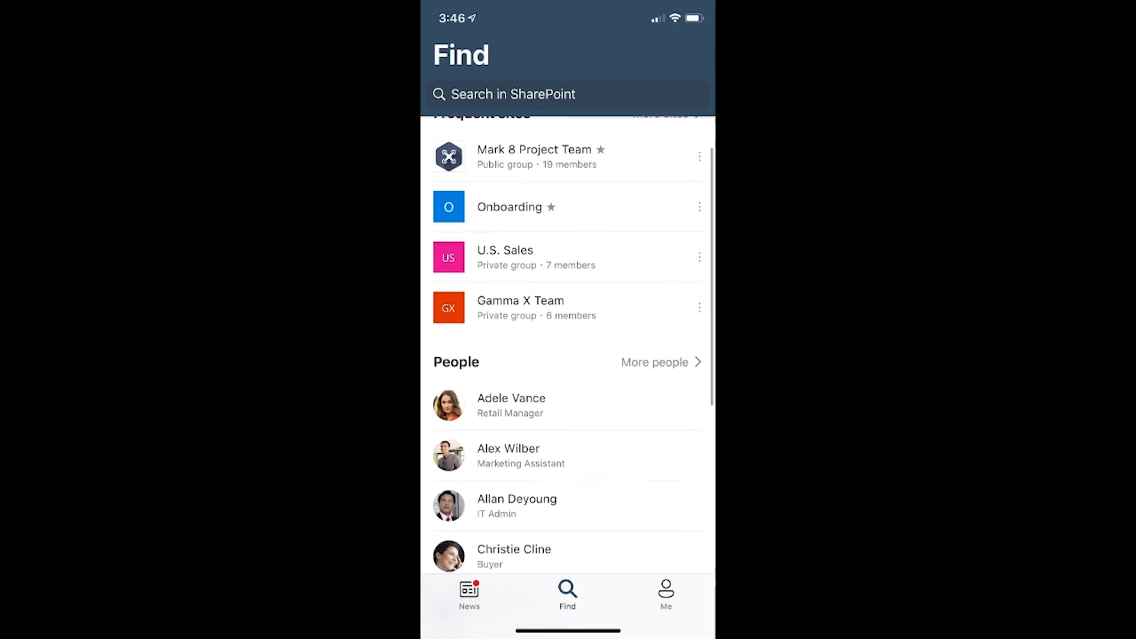
{"action": "scroll", "coordinate": [568, 337], "scroll_direction": "down", "scroll_amount": 5}
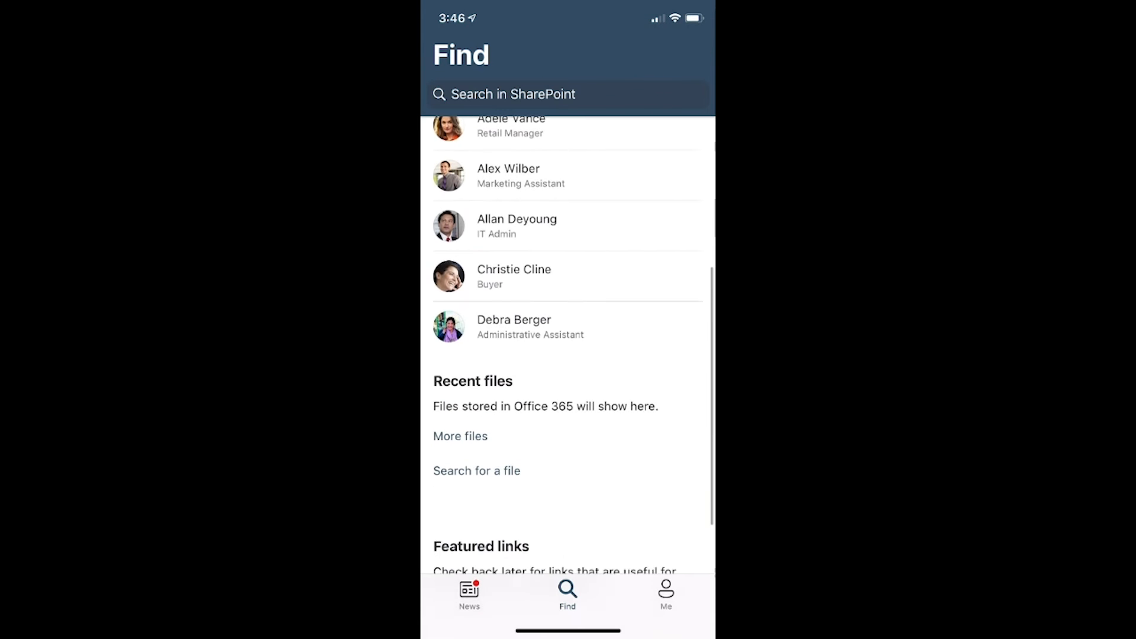
{"action": "scroll", "coordinate": [568, 338], "scroll_direction": "up", "scroll_amount": 10}
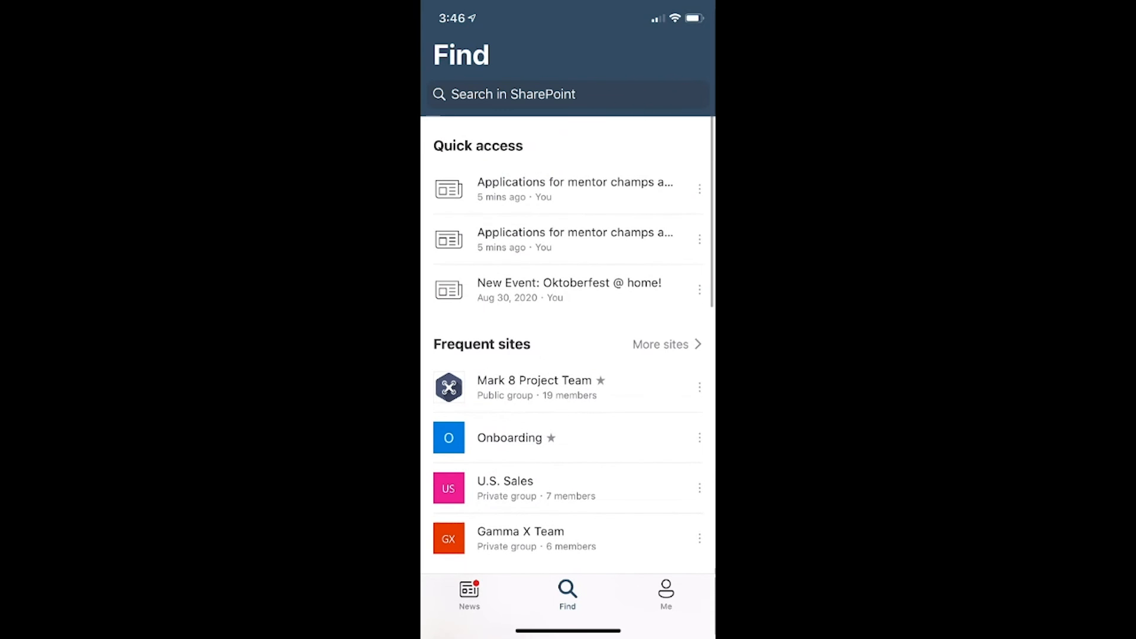
{"action": "left_click", "coordinate": [509, 438]}
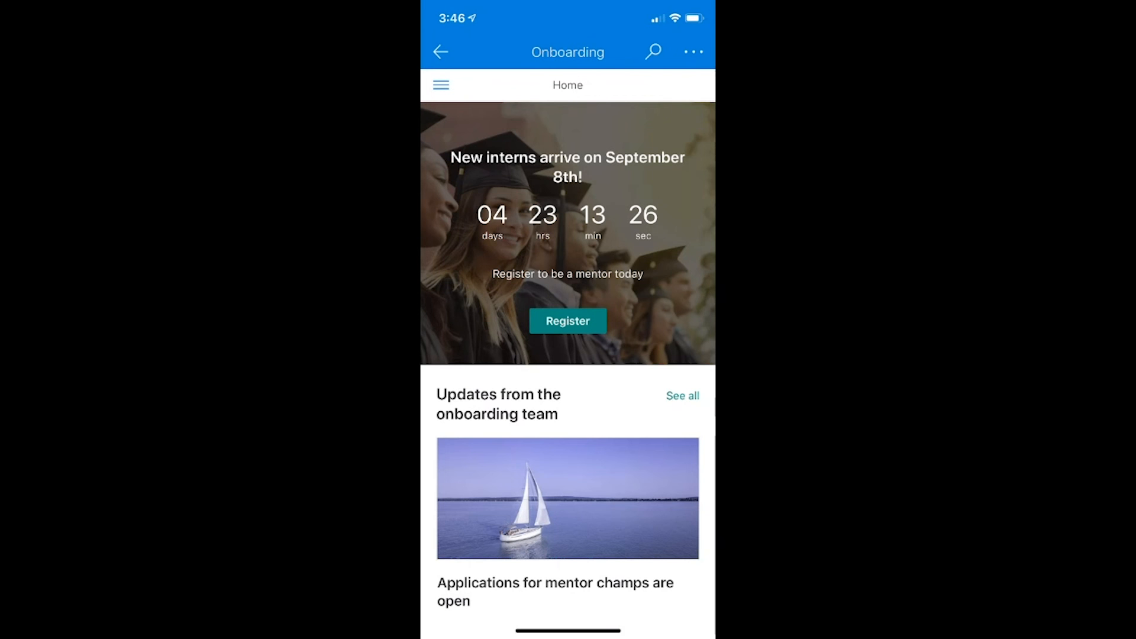
Examine the Onboarding home page's mobile layout, including the countdown, team updates, helpful links, upcoming events and social feed.
{"action": "mouse_move", "coordinate": [422, 319]}
{"action": "left_mouse_down"}
{"action": "mouse_move", "coordinate": [625, 319]}
{"action": "mouse_move", "coordinate": [440, 319]}
{"action": "left_mouse_up"}
{"action": "scroll", "coordinate": [568, 367], "scroll_direction": "down", "scroll_amount": 3}
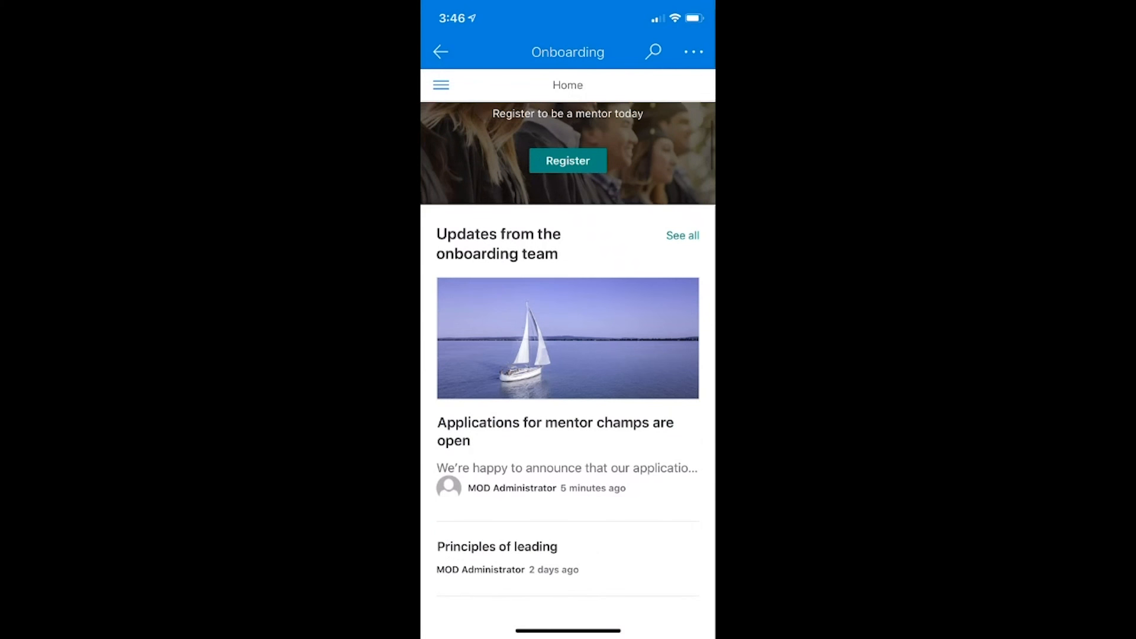
{"action": "scroll", "coordinate": [567, 355], "scroll_direction": "down", "scroll_amount": 10}
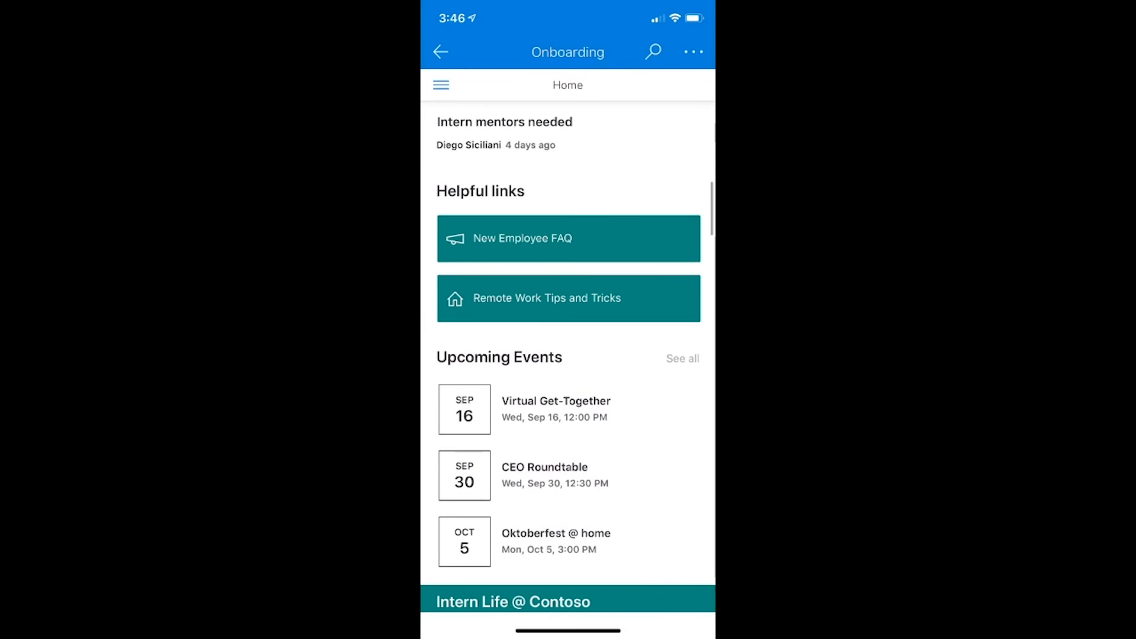
{"action": "scroll", "coordinate": [568, 355], "scroll_direction": "up", "scroll_amount": 9}
{"action": "scroll", "coordinate": [567, 355], "scroll_direction": "down", "scroll_amount": 3}
{"action": "scroll", "coordinate": [568, 355], "scroll_direction": "down", "scroll_amount": 10}
{"action": "scroll", "coordinate": [568, 355], "scroll_direction": "up", "scroll_amount": 3}
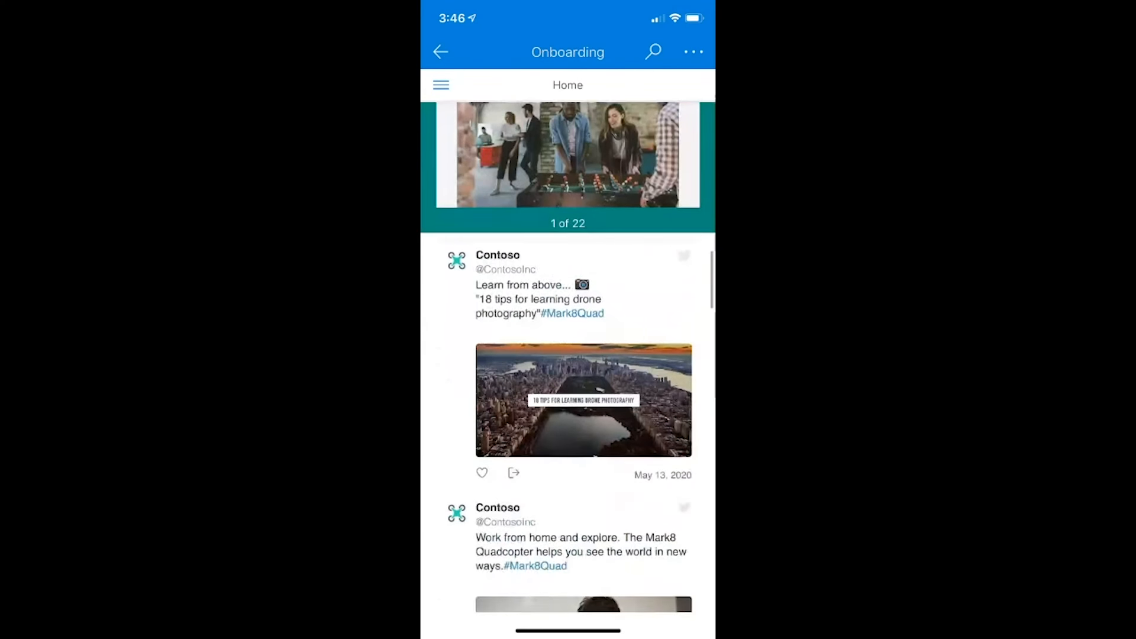
{"action": "scroll", "coordinate": [568, 354], "scroll_direction": "up", "scroll_amount": 10}
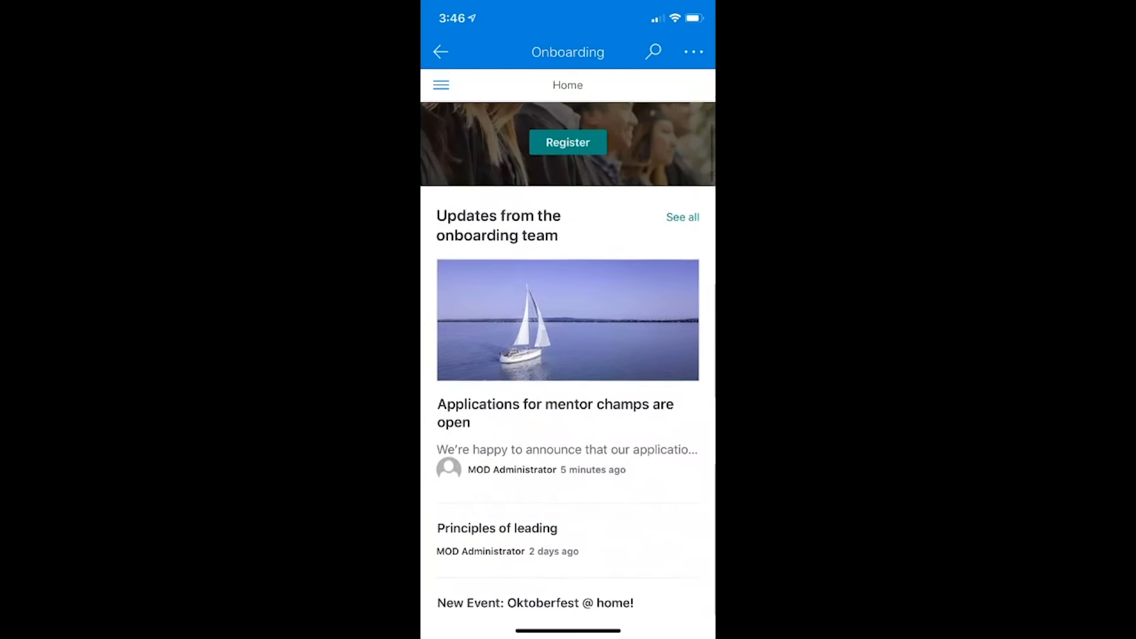
Open the "Applications for mentor champs are open" news post and post the comment "I can't wait!".
{"action": "left_click", "coordinate": [555, 404]}
{"action": "scroll", "coordinate": [567, 354], "scroll_direction": "down", "scroll_amount": 5}
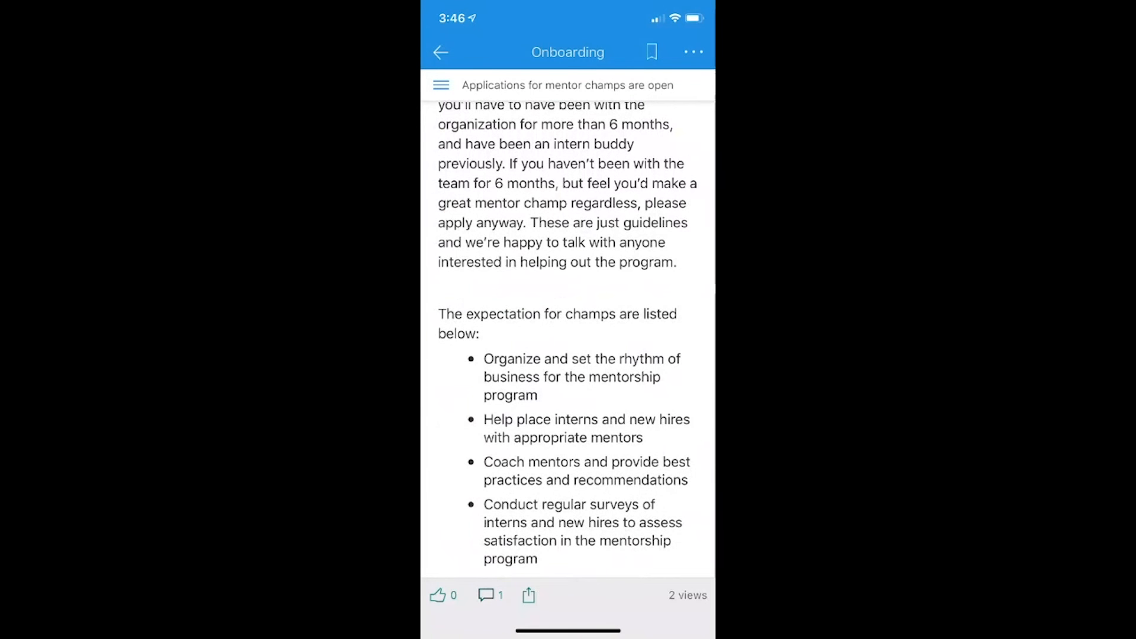
{"action": "left_click", "coordinate": [490, 595]}
{"action": "left_click", "coordinate": [543, 593]}
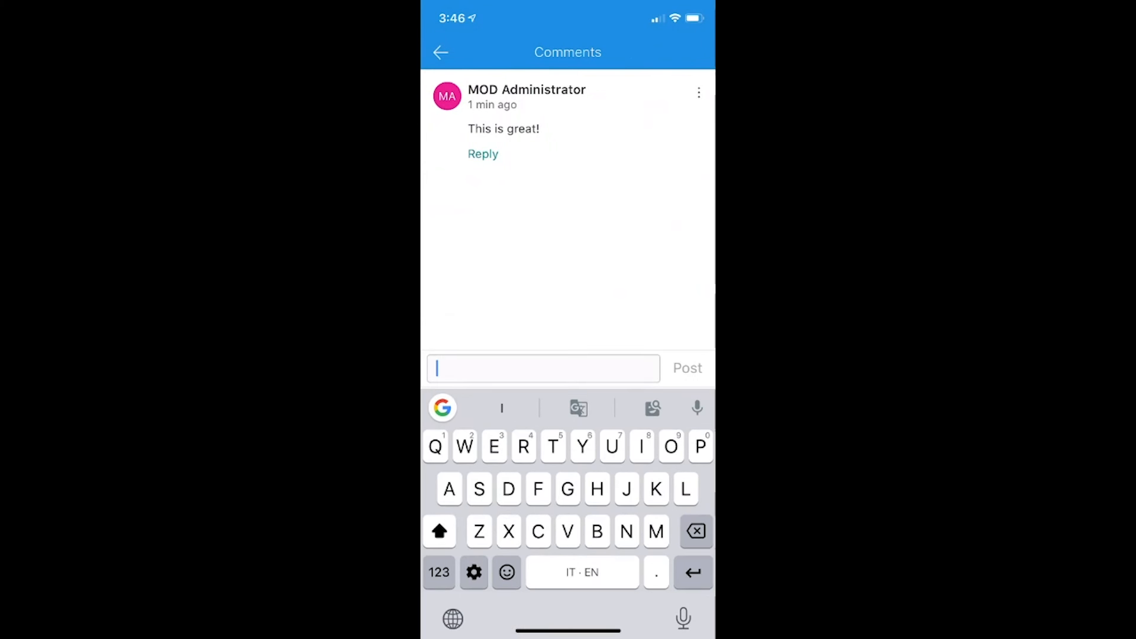
{"action": "type", "text": "I"}
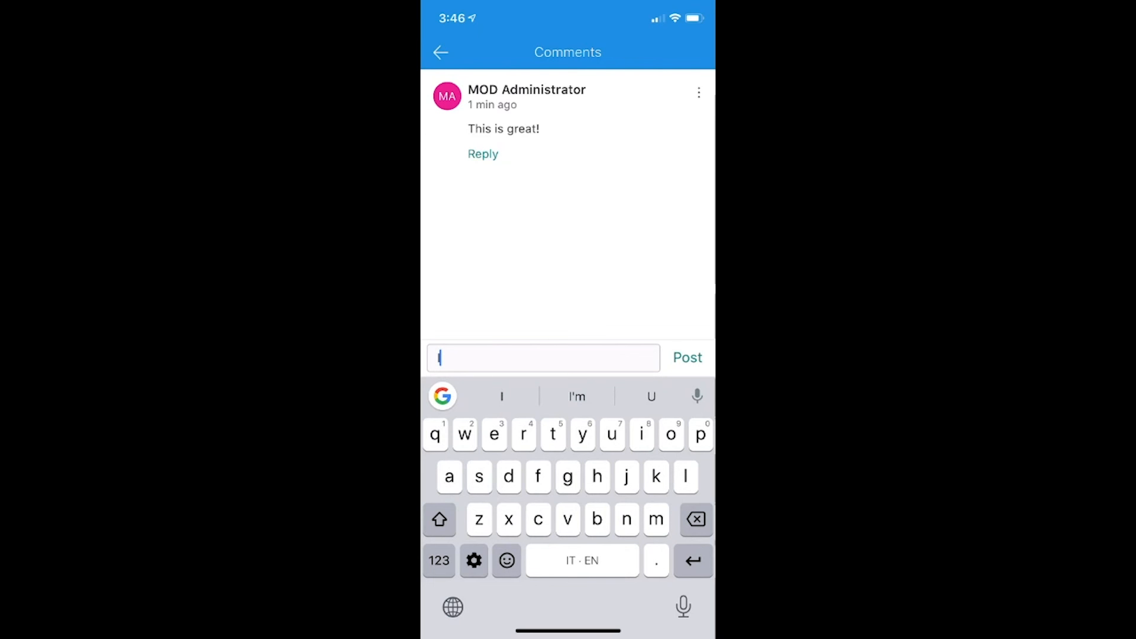
{"action": "type", "text": " can't wait!"}
{"action": "left_click", "coordinate": [687, 358]}
{"action": "left_click", "coordinate": [441, 52]}
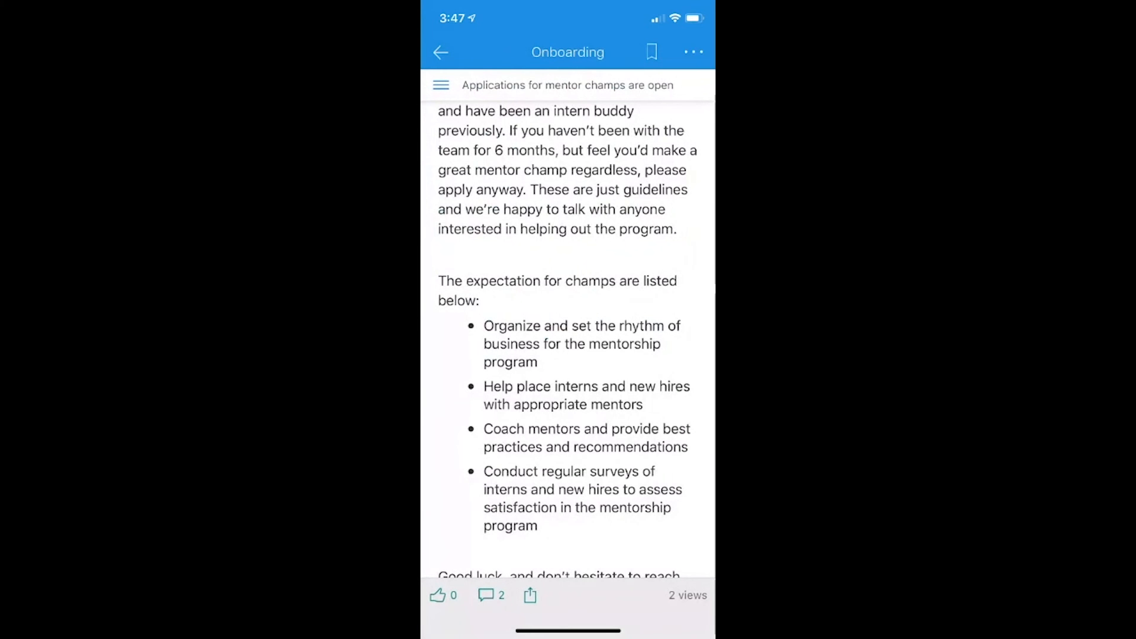
Return from the news post to the Onboarding home page and look through its news and helpful links.
{"action": "scroll", "coordinate": [568, 343], "scroll_direction": "up", "scroll_amount": 6}
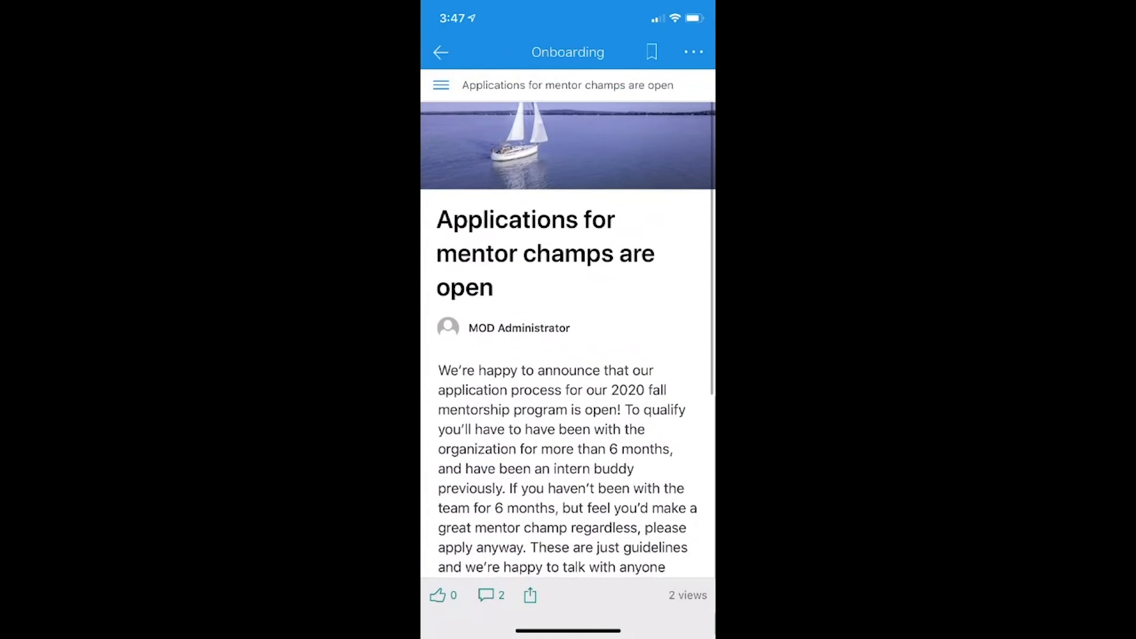
{"action": "left_click", "coordinate": [440, 52]}
{"action": "scroll", "coordinate": [568, 367], "scroll_direction": "down", "scroll_amount": 8}
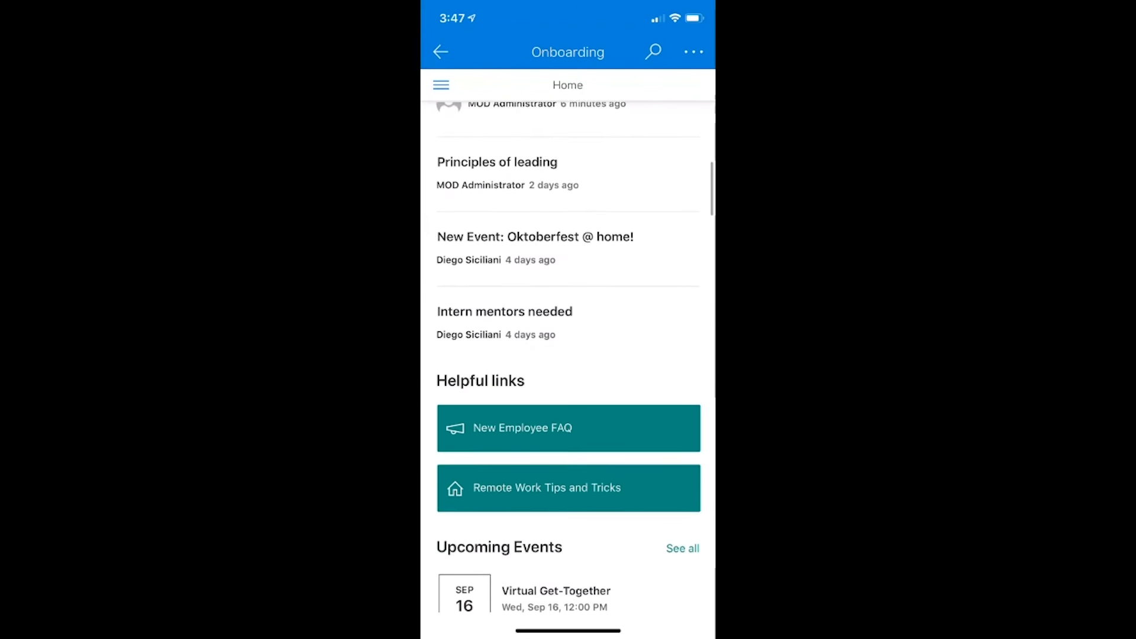